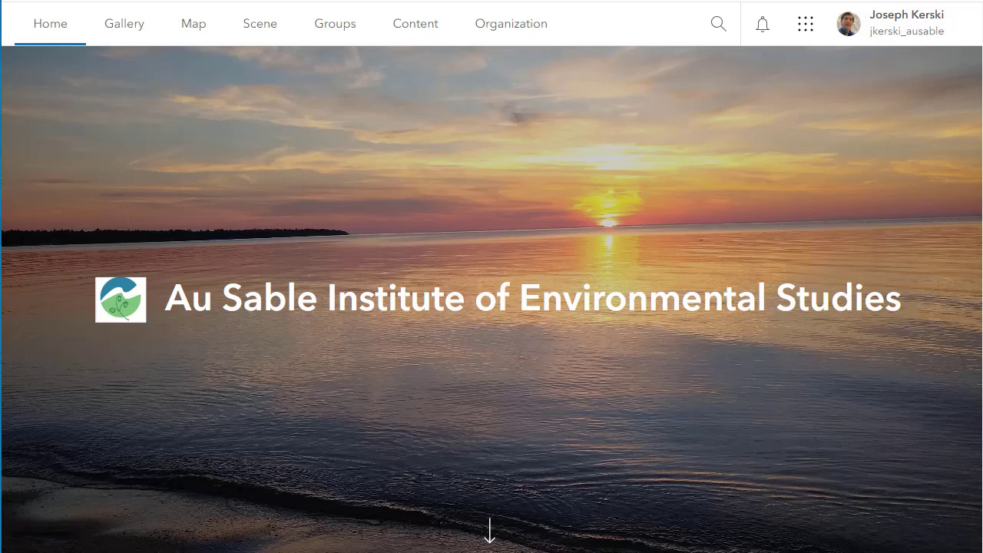
left_click(212, 28)
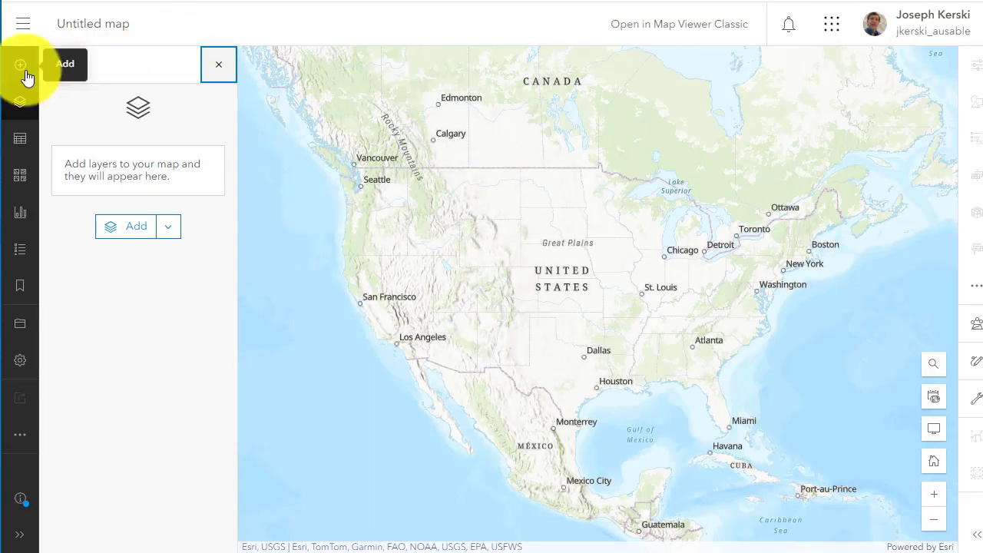
left_click(25, 75)
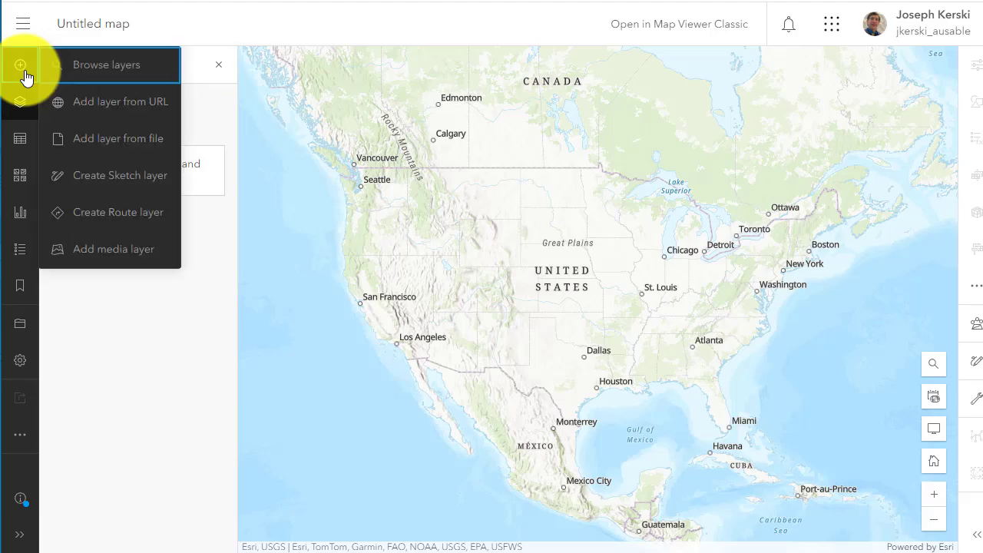
left_click(162, 132)
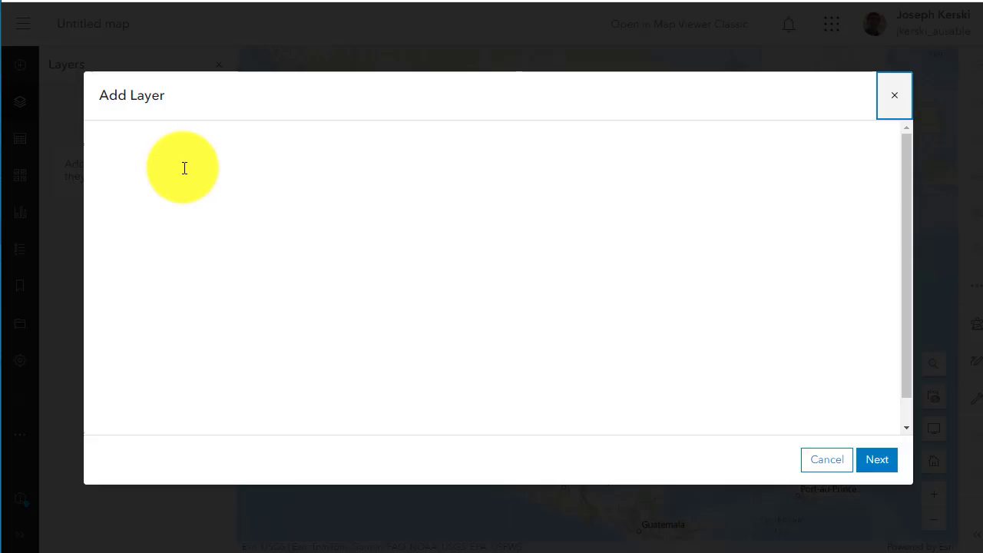
left_click(164, 169)
key("ctrl+v")
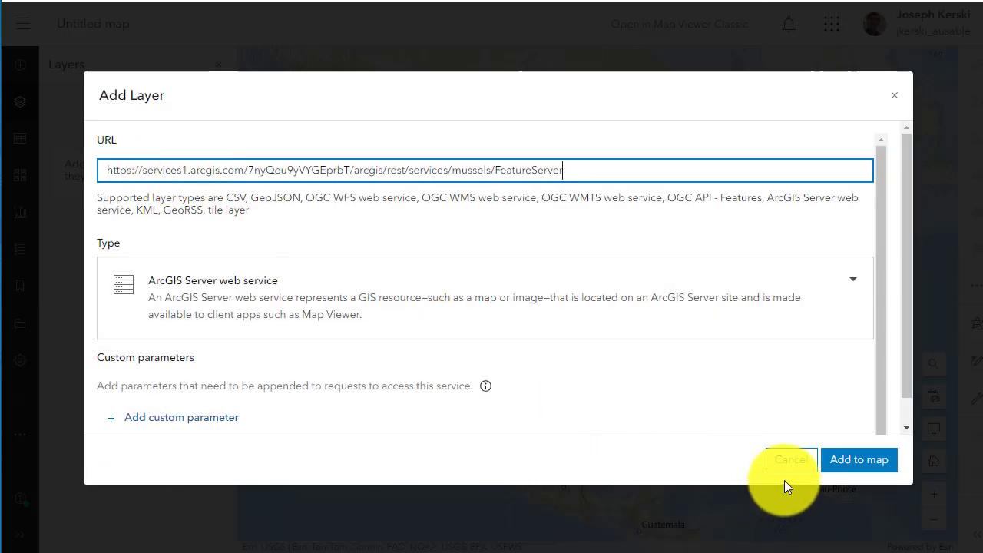
left_click(837, 464)
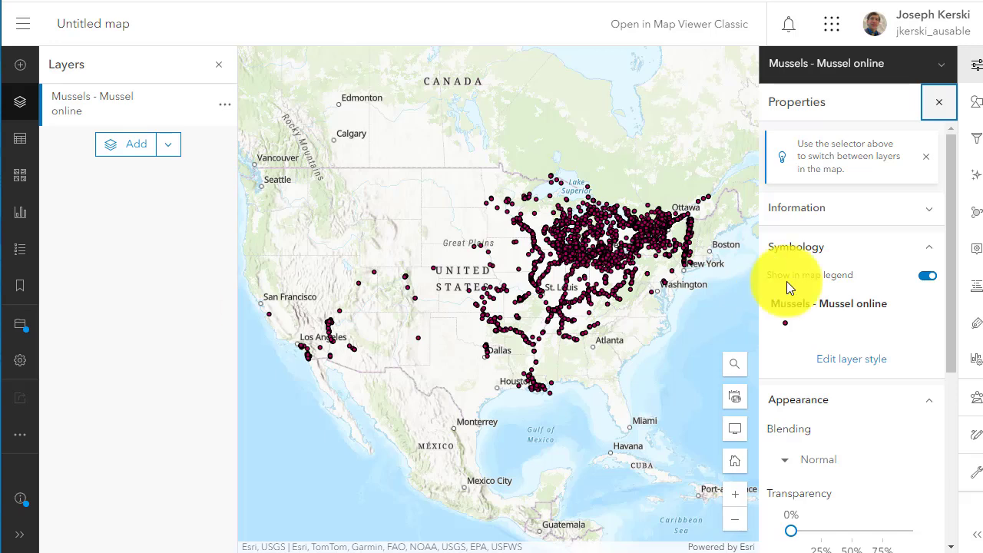
Add a filter condition to the Mussels layer: LOCALITY is "Des Plaines River (R.M. 285.3) at Joliet 29 Fossil Power Facility"
left_click(976, 138)
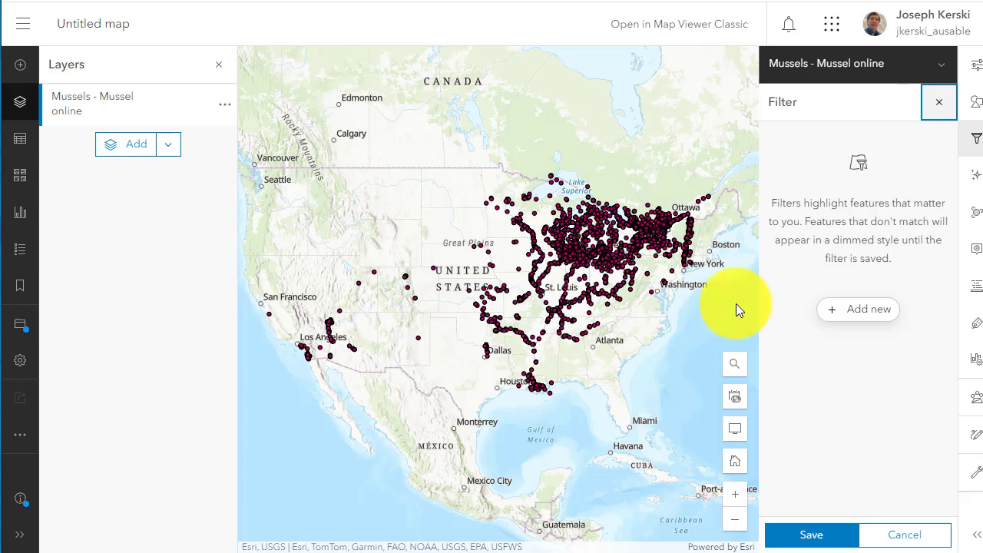
left_click(888, 315)
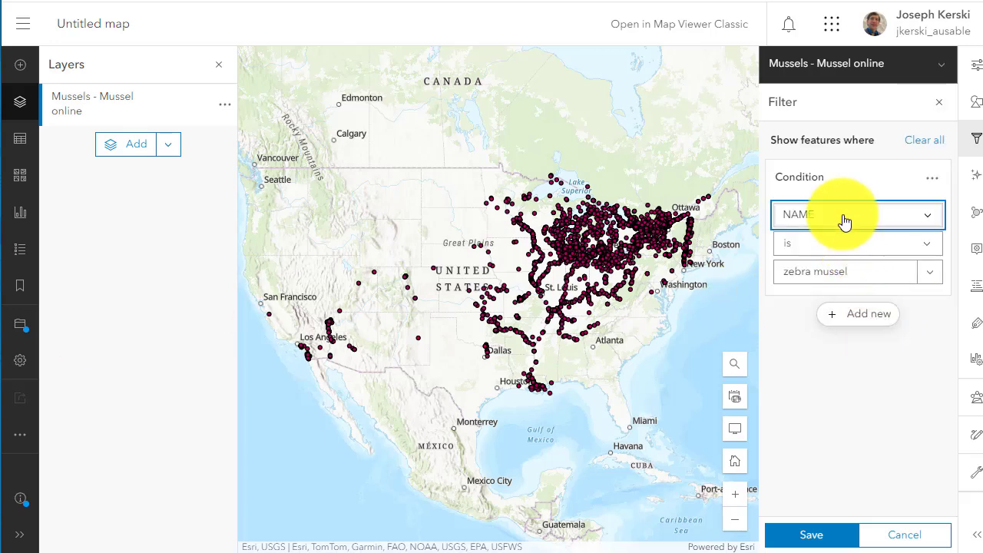
left_click(844, 221)
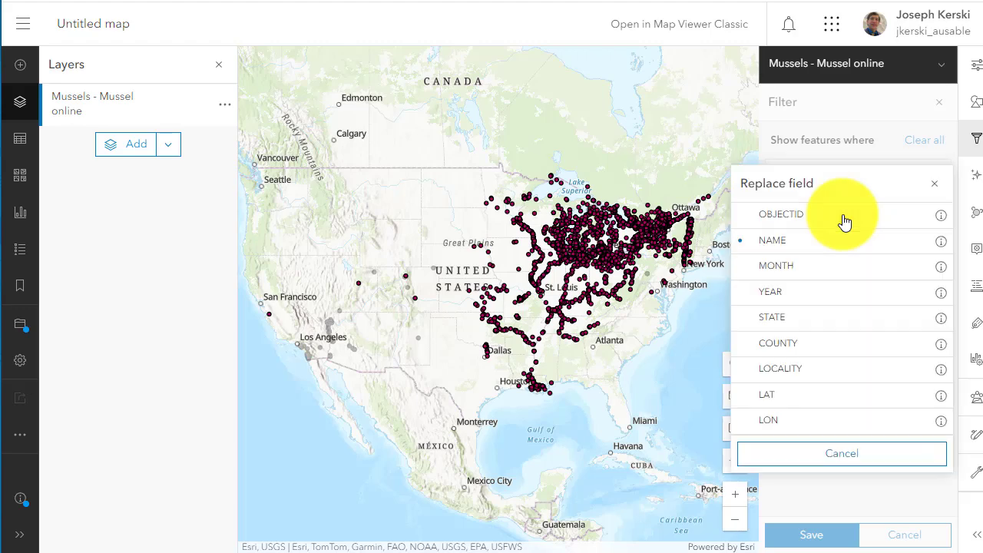
left_click(819, 367)
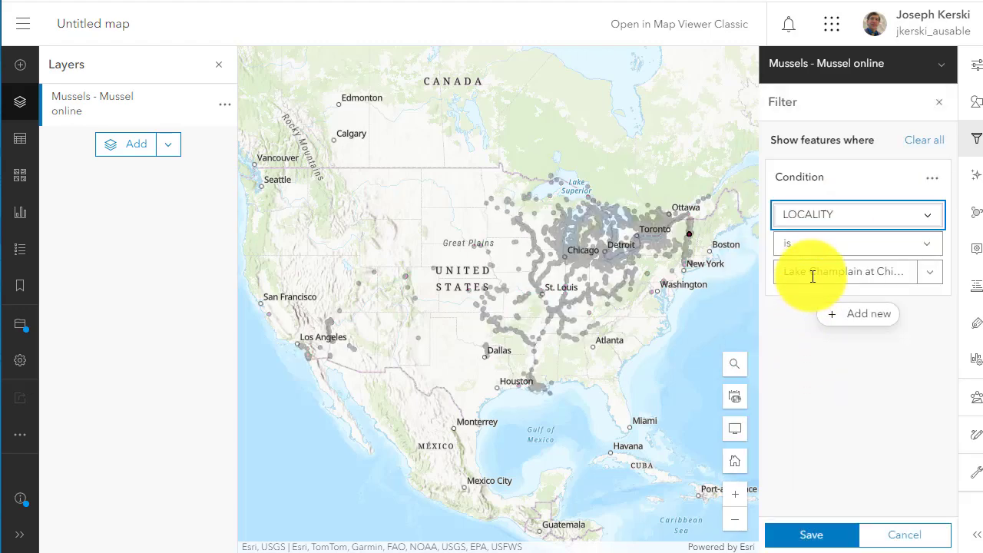
left_click(812, 276)
triple_click(812, 277)
key("BackSpace")
type("Des")
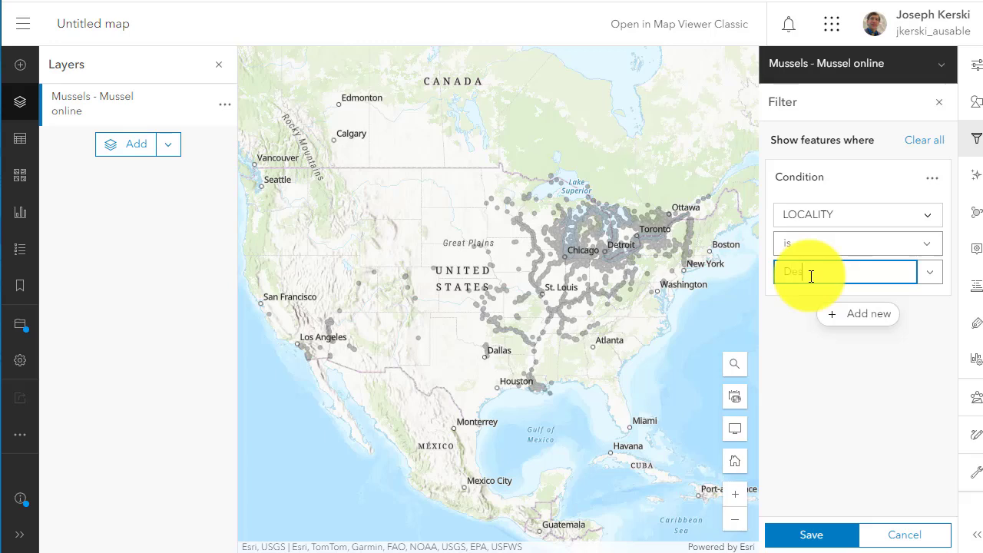
type(" Plaines")
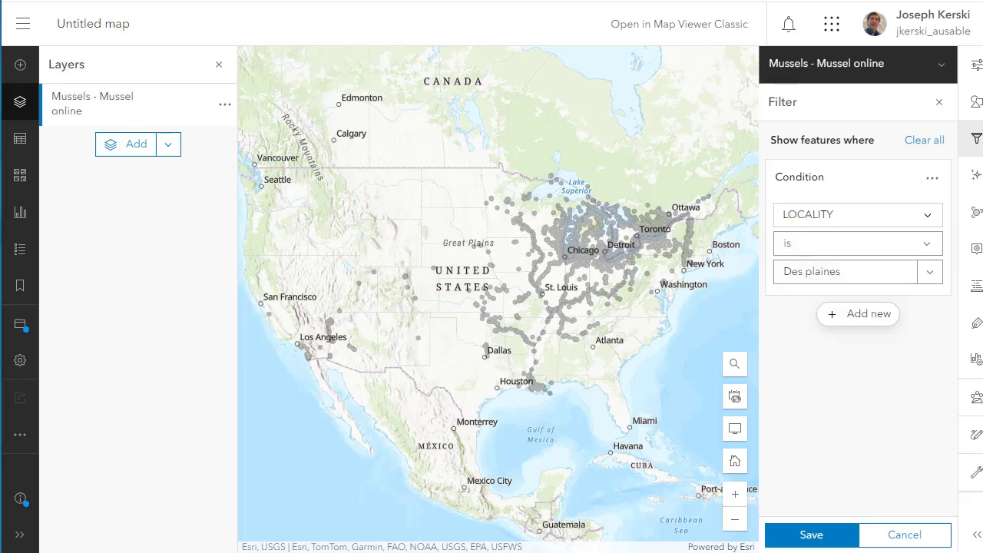
triple_click(829, 274)
key("ctrl+v")
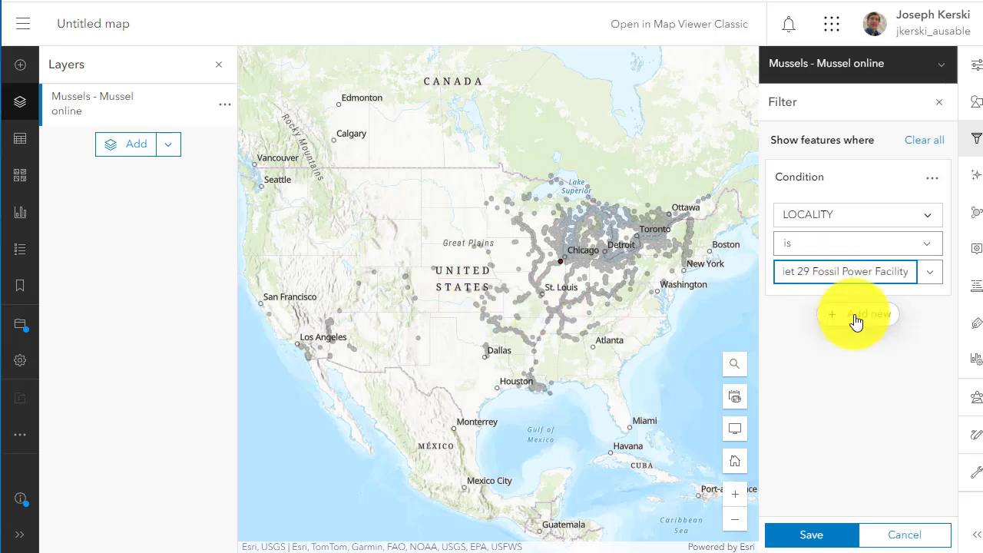
Add a second filter condition requiring that YEAR is 1991, and save the Mussels layer's filter
left_click(857, 321)
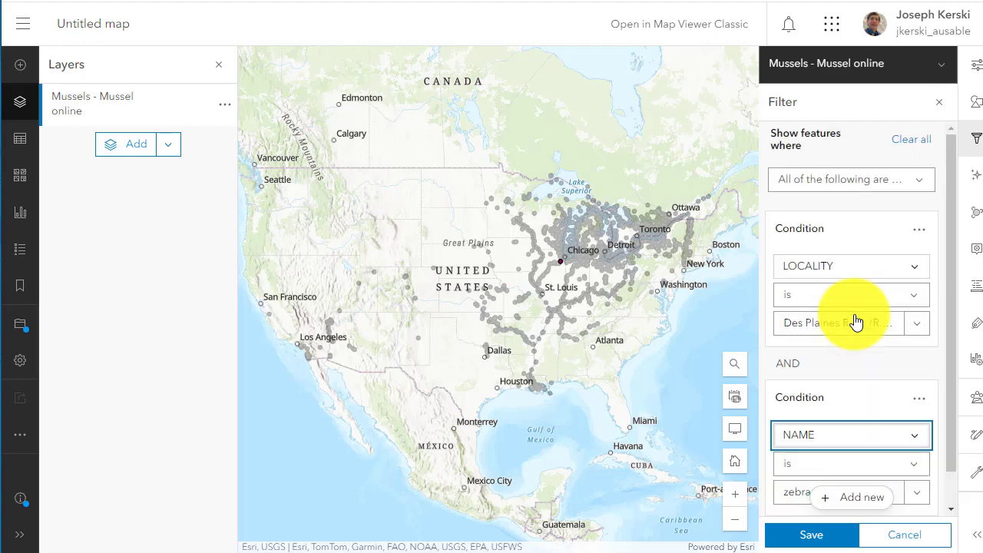
left_click(839, 436)
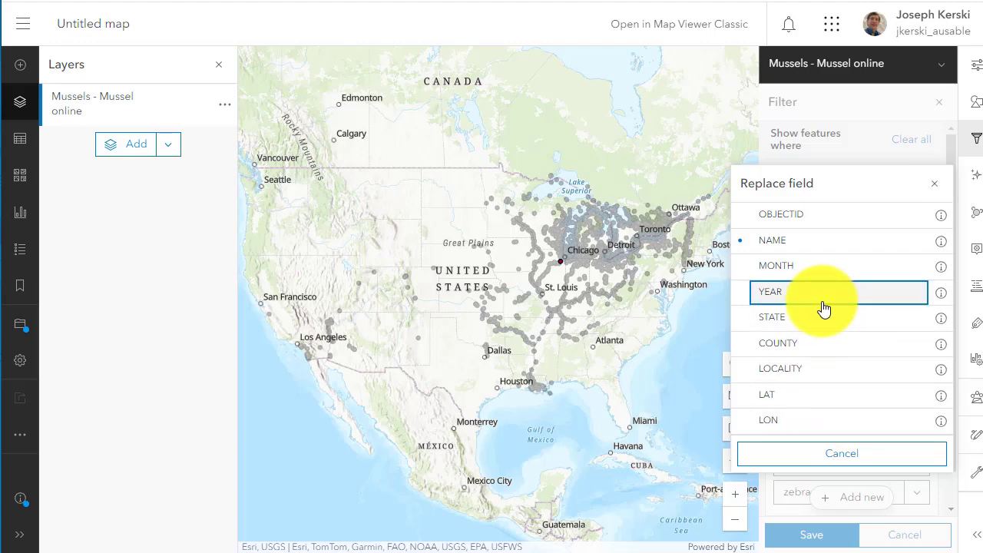
left_click(821, 296)
left_click(839, 463)
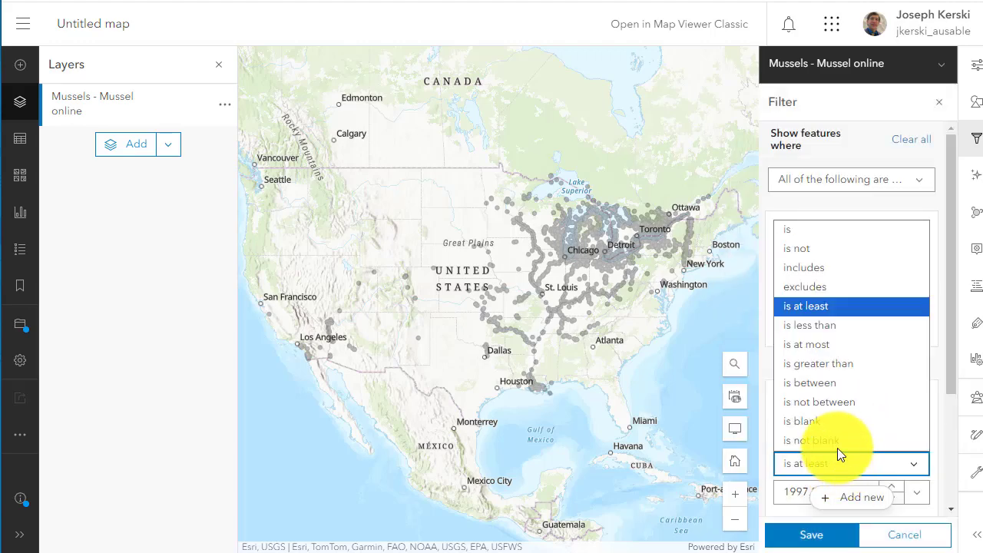
left_click(825, 244)
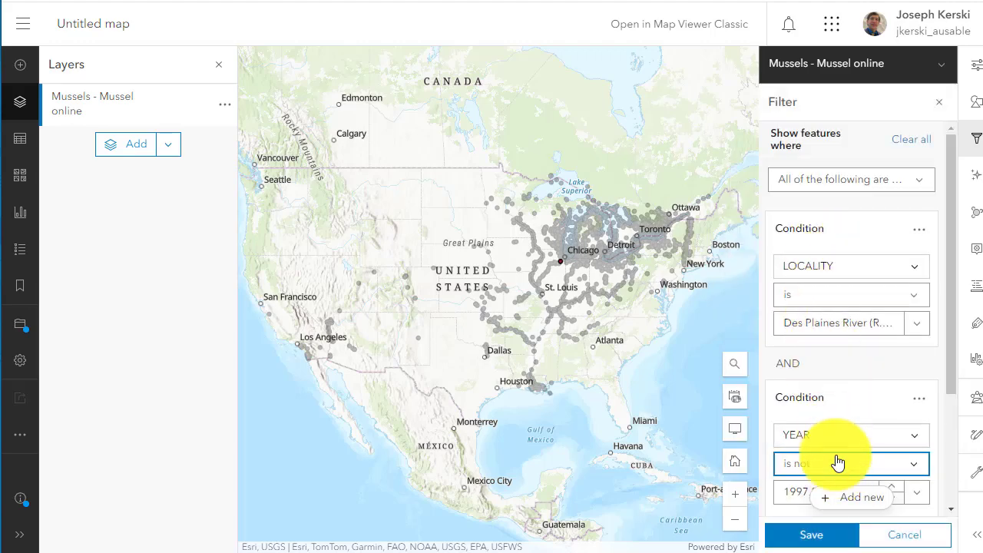
left_click(837, 467)
left_click(814, 232)
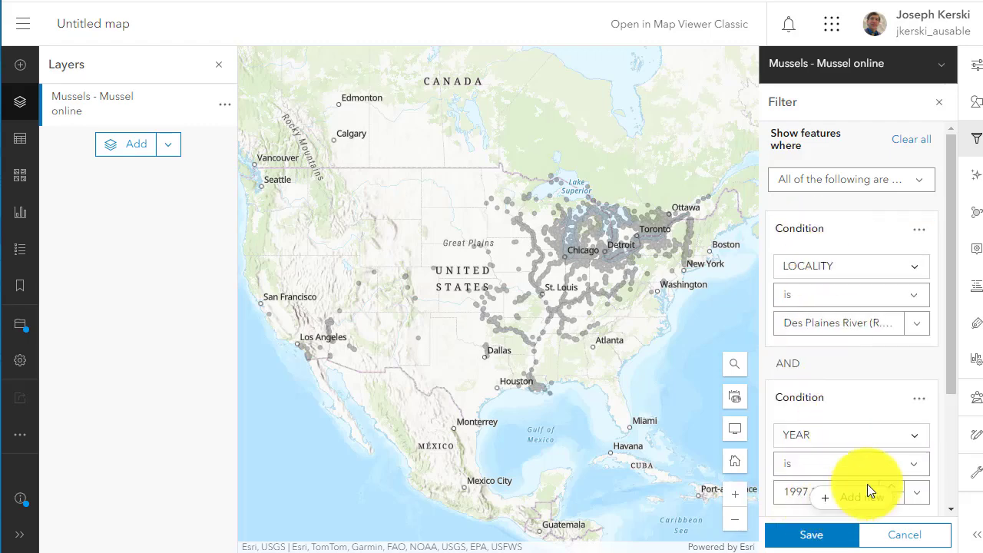
scroll(867, 482, "down", 2)
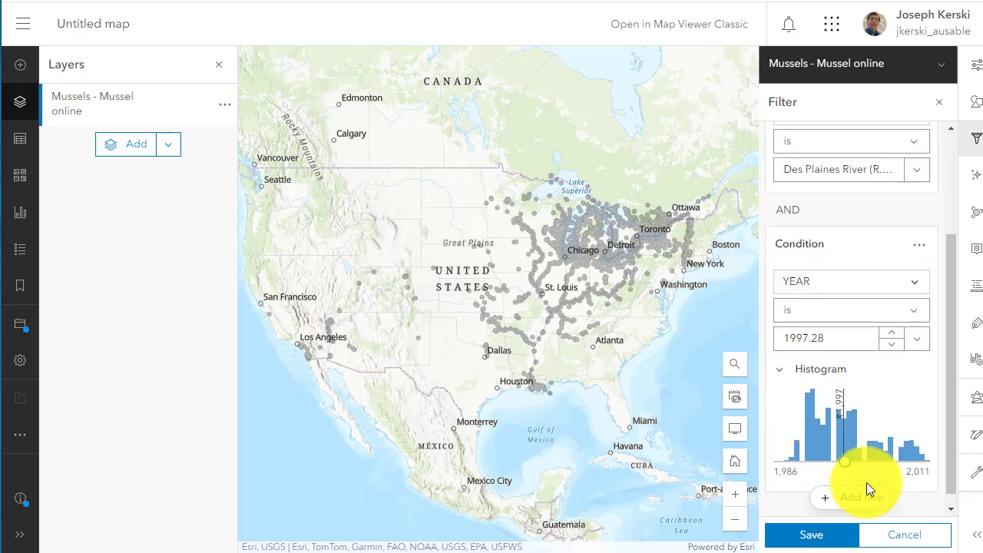
double_click(837, 339)
type("1991")
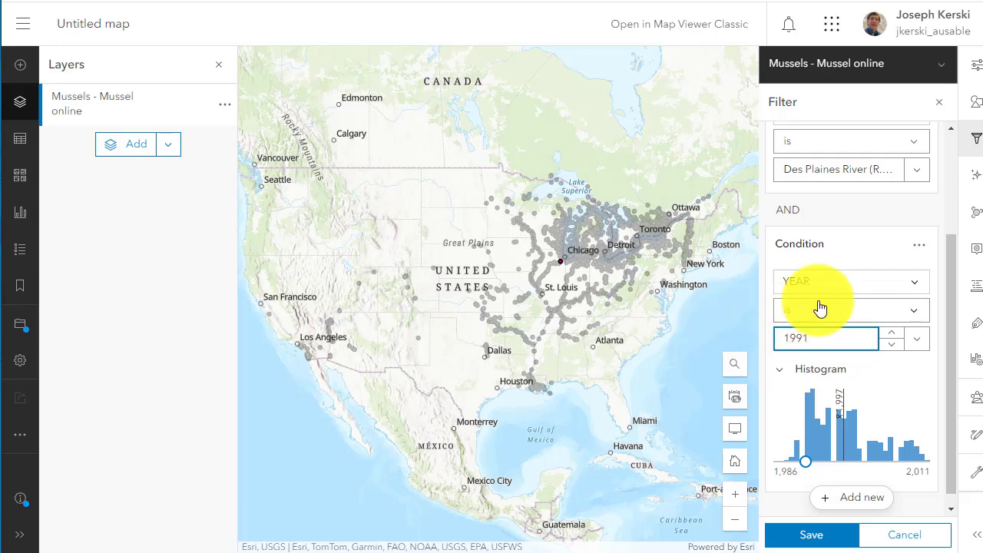
left_click(808, 534)
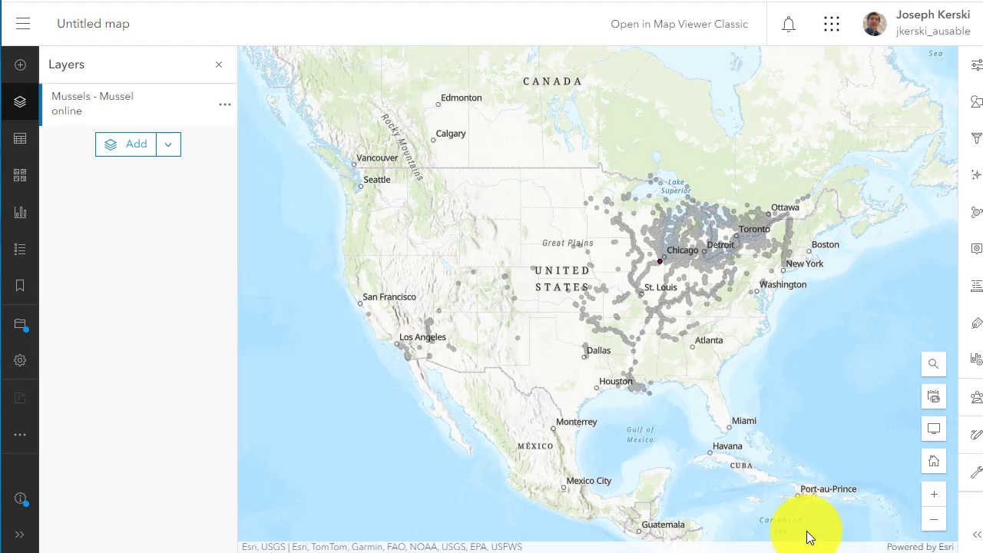
Inspect the attributes of the filtered mussel point near Chicago in its pop-up
left_click(660, 262)
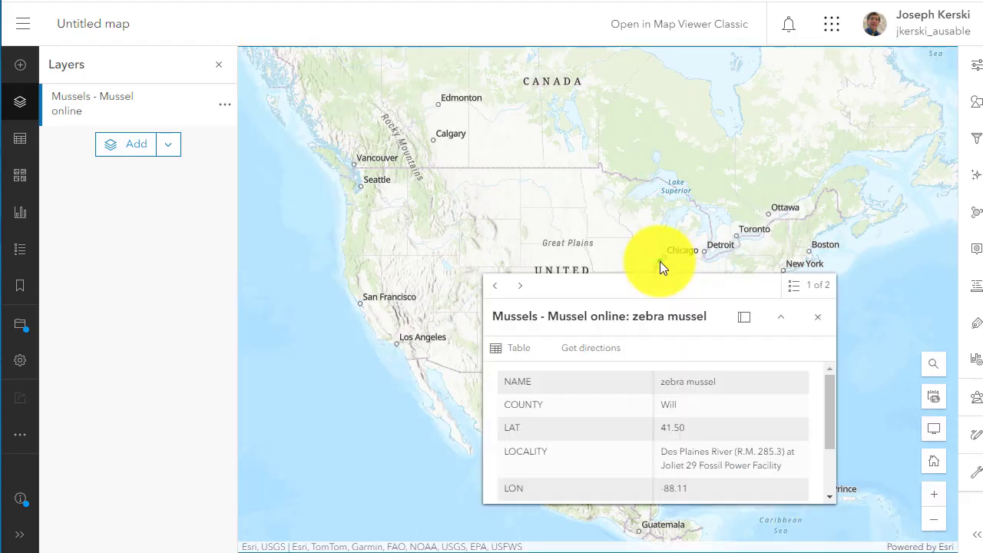
mouse_move(833, 405)
left_mouse_down()
mouse_move(836, 452)
mouse_move(827, 396)
left_mouse_up()
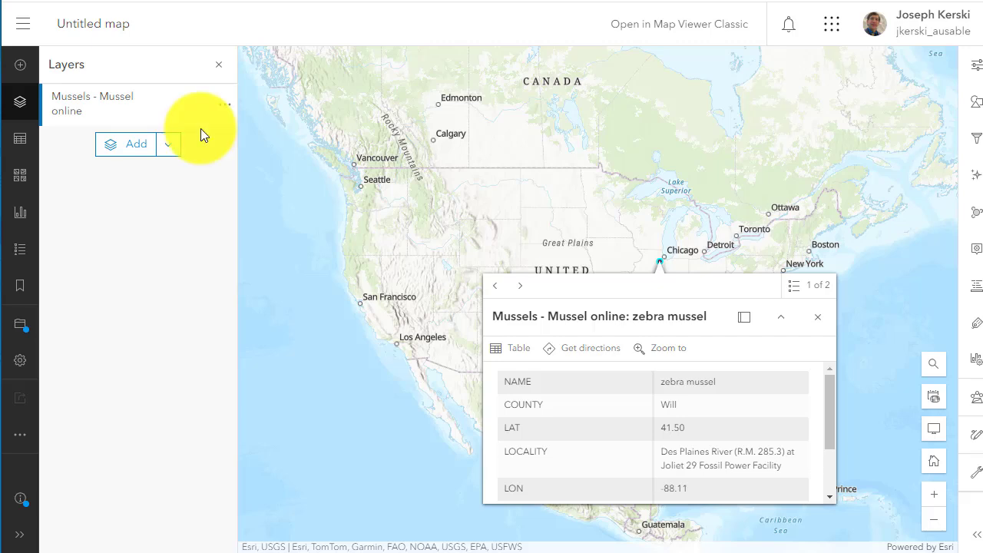
Search ArcGIS Online layers for "world hydro" and add Esri's "Esri Hydro Reference Overlay" tile layer to the map
left_click(23, 69)
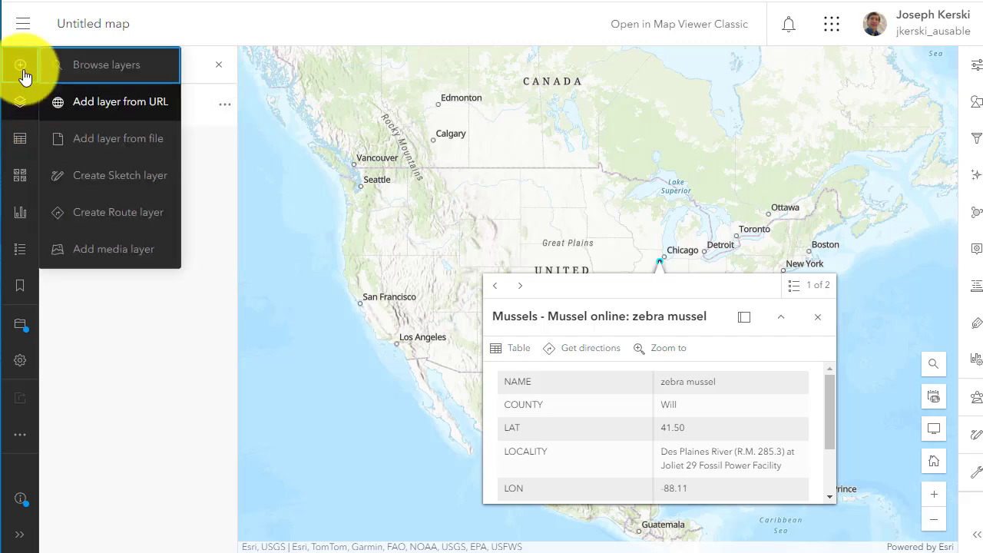
left_click(97, 76)
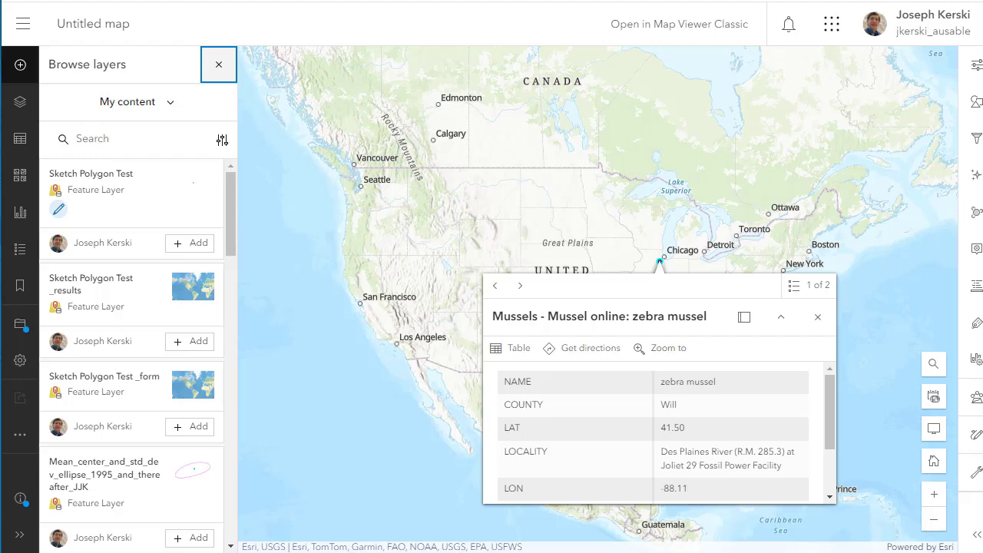
left_click(137, 103)
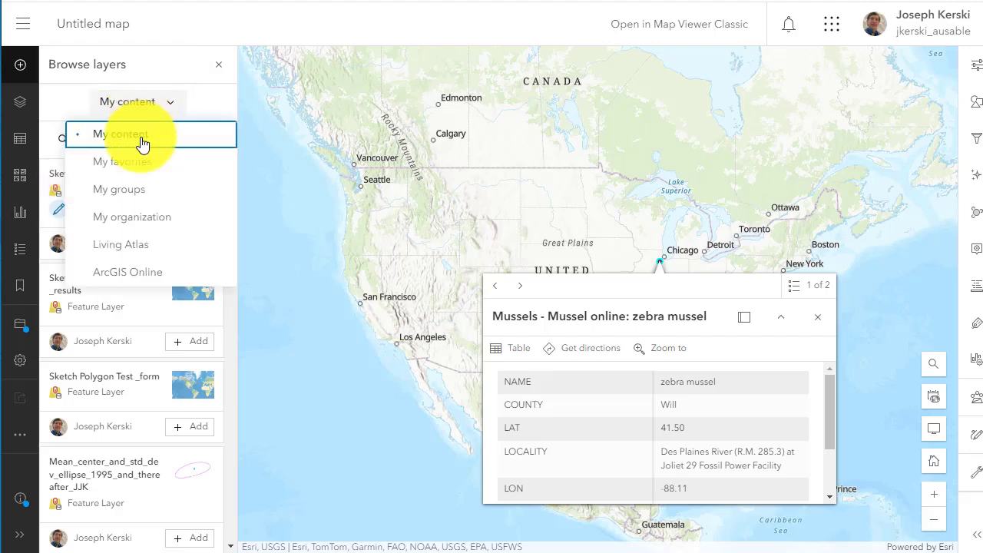
left_click(132, 271)
left_click(120, 143)
type("world")
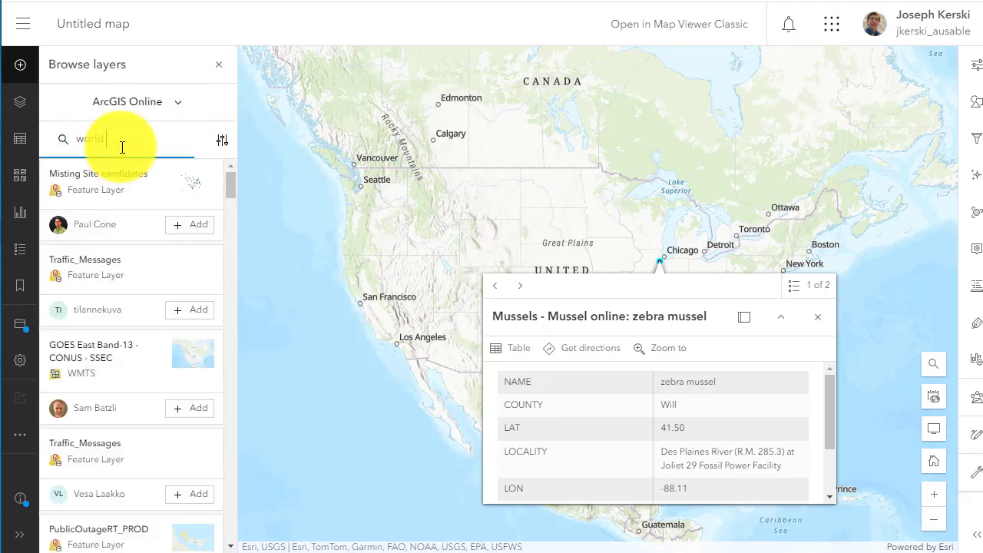
type(" hydro")
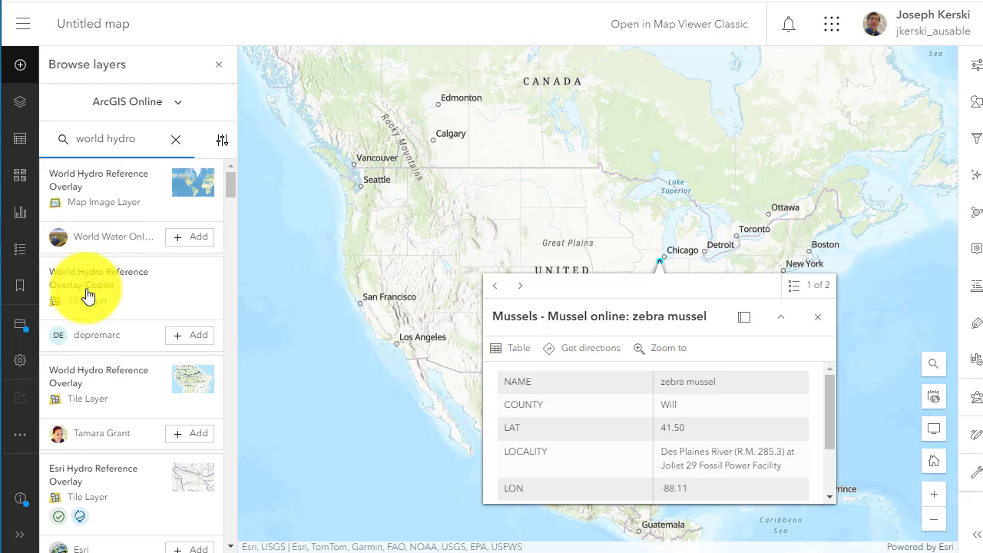
scroll(201, 475, "down", 1)
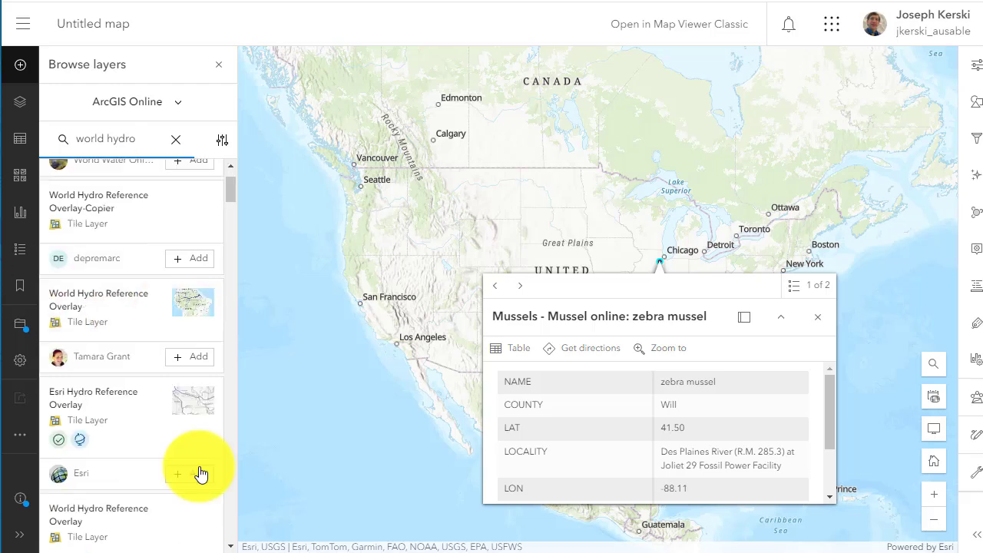
left_click(201, 474)
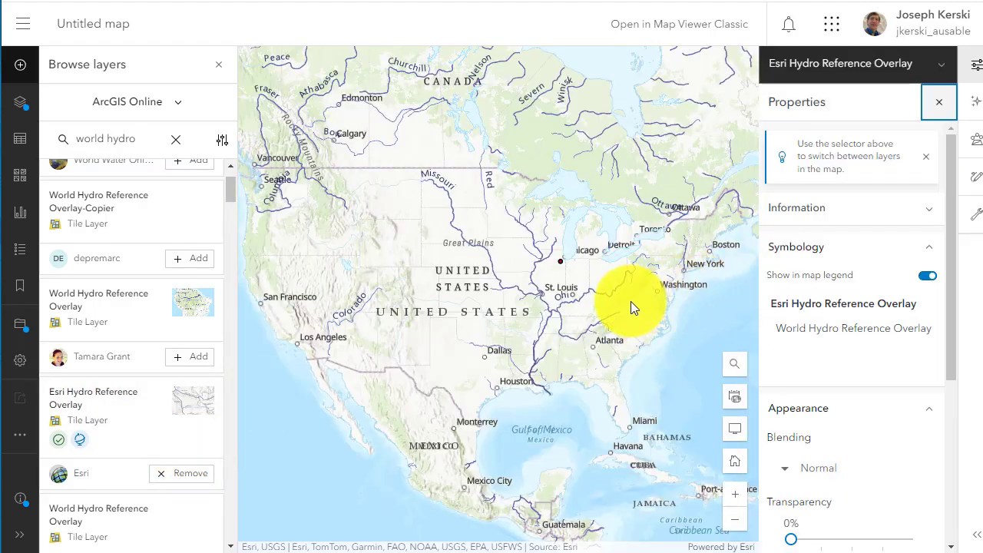
Close the hydro overlay's properties and the layer browser, and open the Analysis tools
scroll(582, 305, "up", 2)
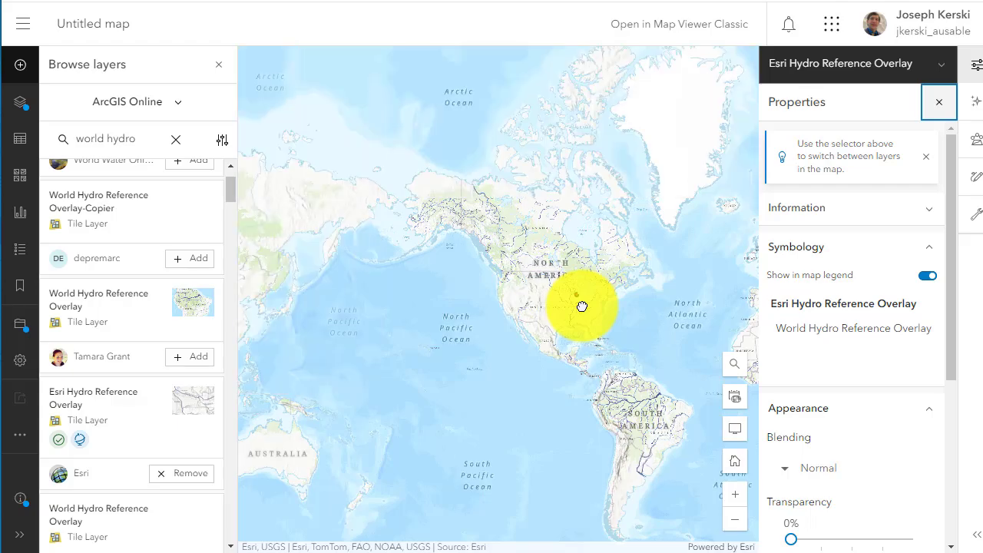
scroll(583, 306, "down", 5)
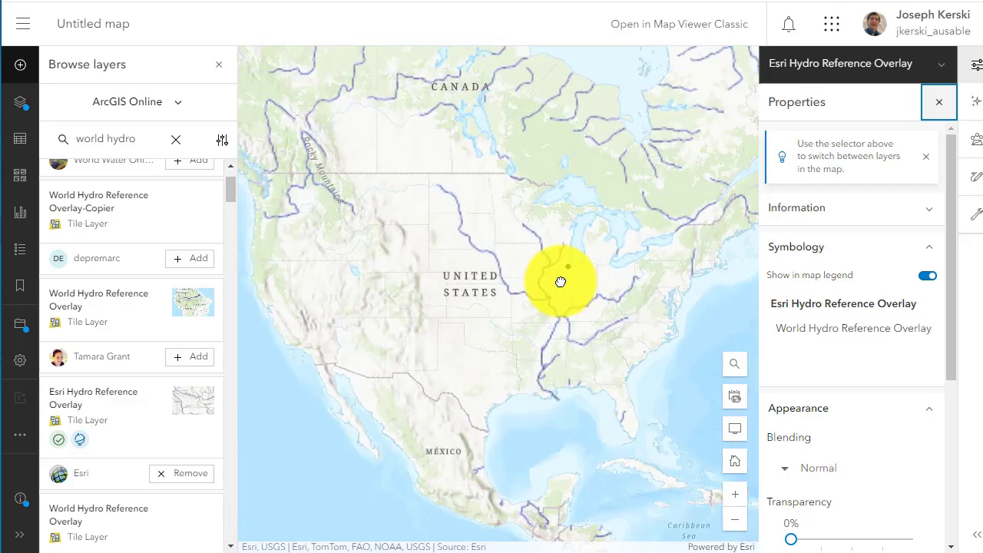
scroll(550, 250, "up", 1)
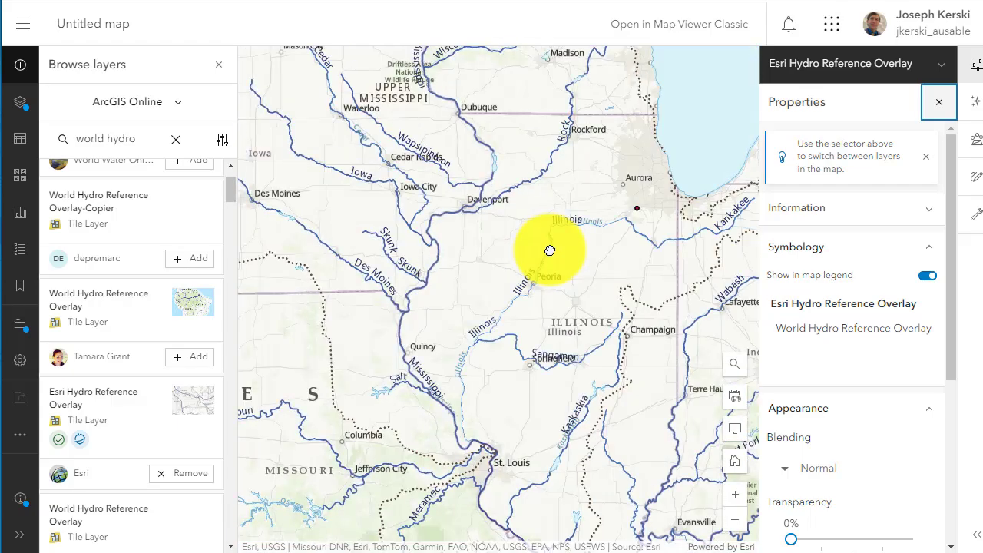
scroll(550, 249, "down", 1)
scroll(550, 250, "down", 1)
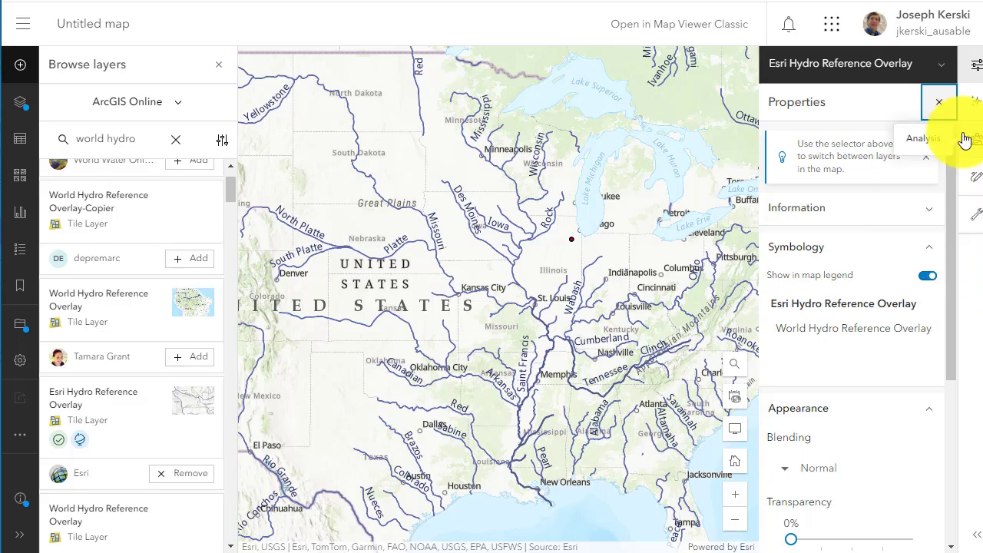
left_click(940, 103)
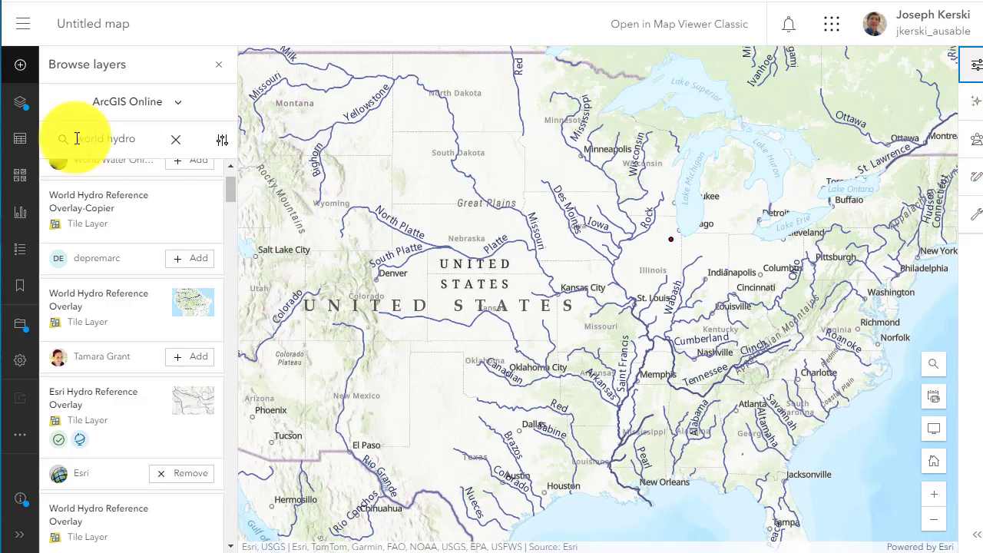
left_click(219, 64)
left_click(974, 141)
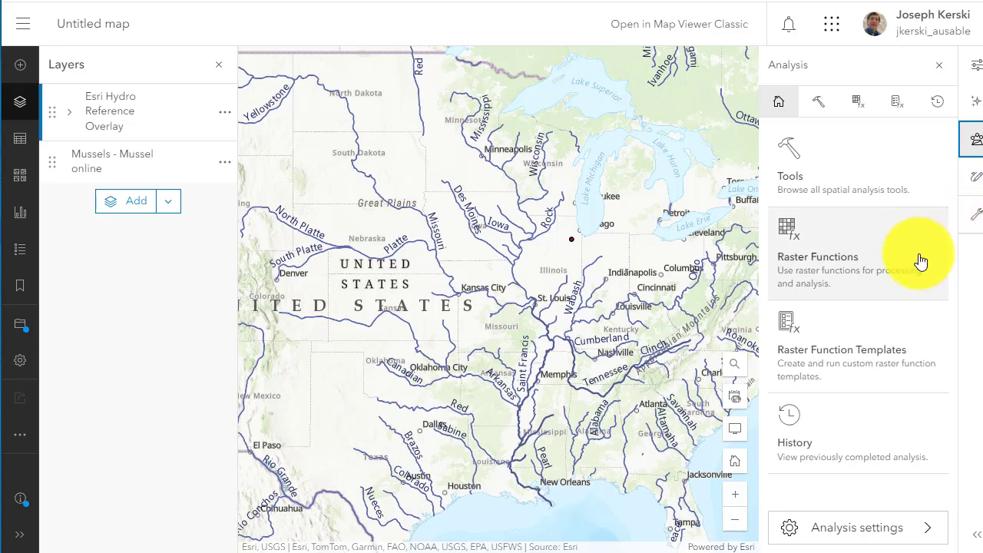
Search the analysis tools for "trace", open Trace Downstream, and use the Mussels - Mussel online layer as the input point features
left_click(820, 105)
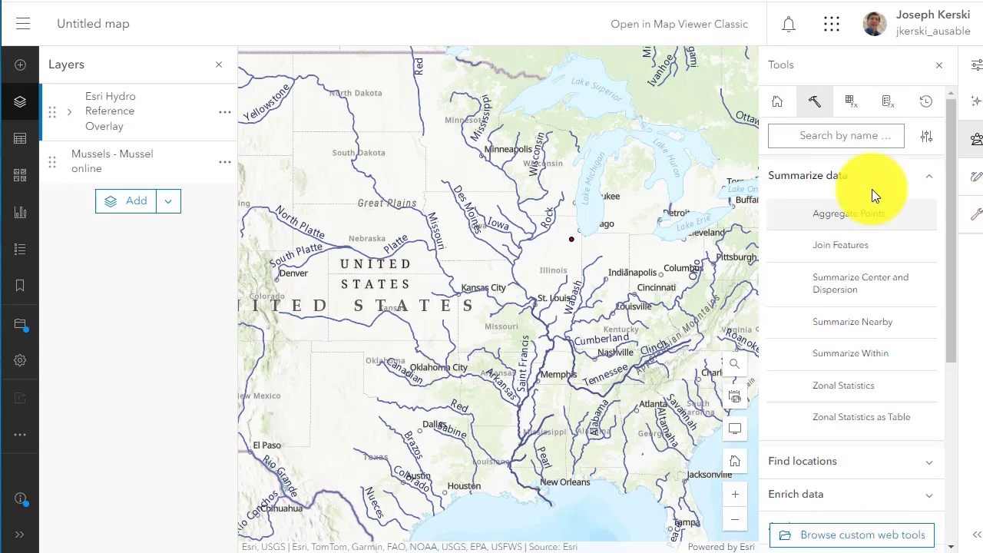
left_click(850, 136)
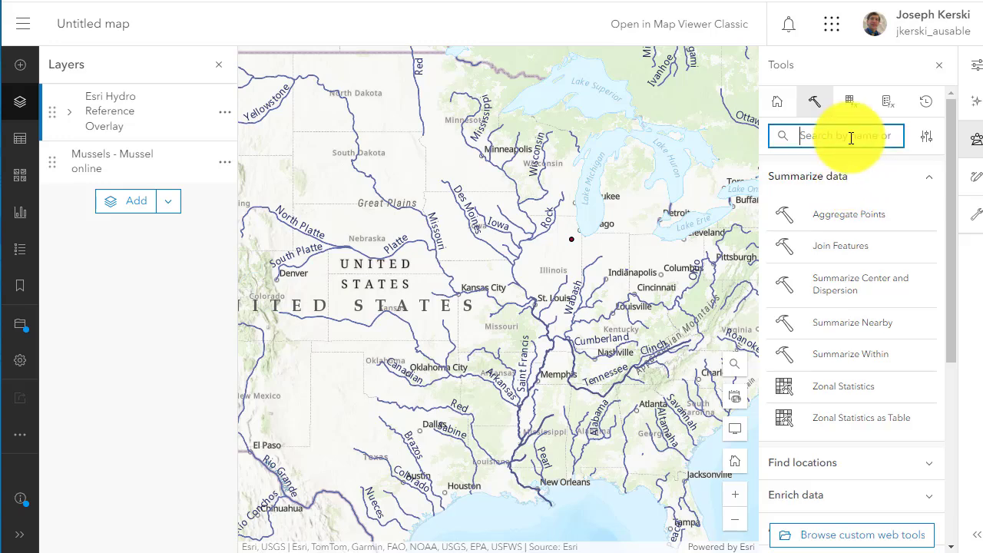
type("trace")
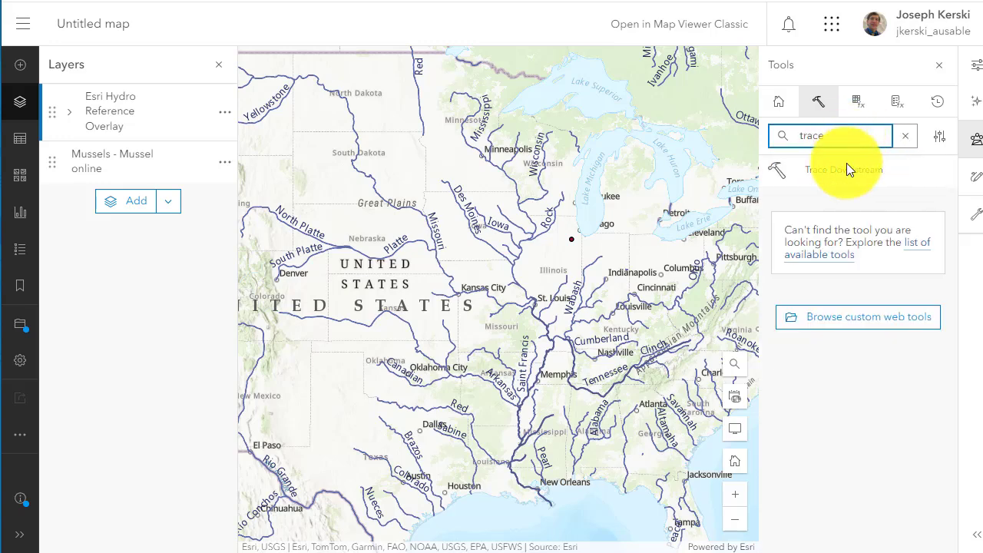
left_click(846, 171)
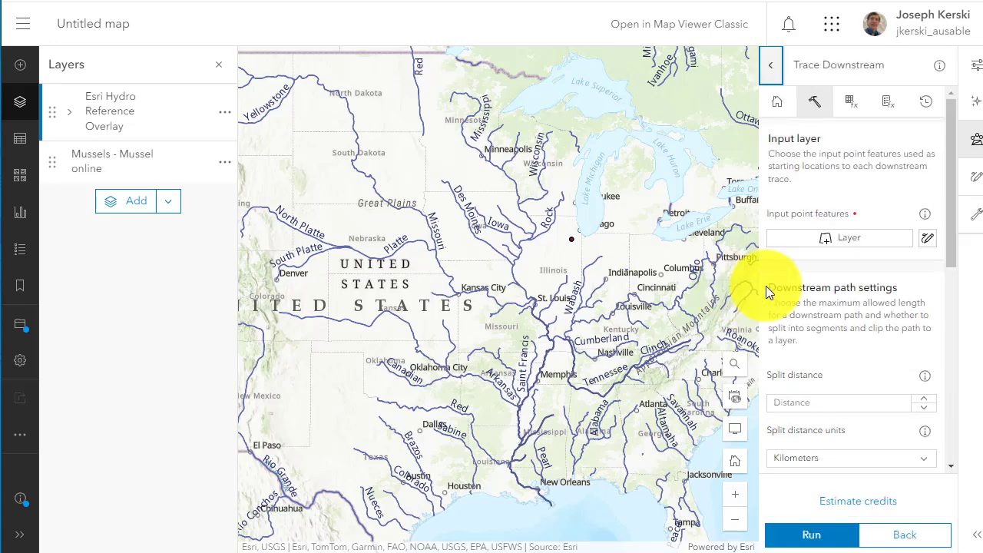
left_click(883, 239)
left_click(683, 201)
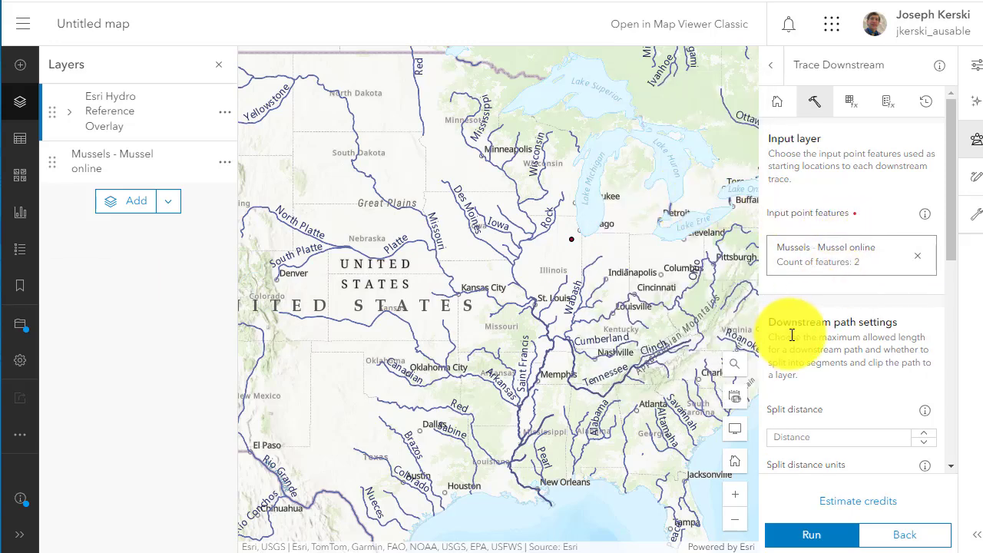
Set the split distance units to Miles and the maximum downstream trace distance to 5,000 Miles
scroll(848, 303, "down", 2)
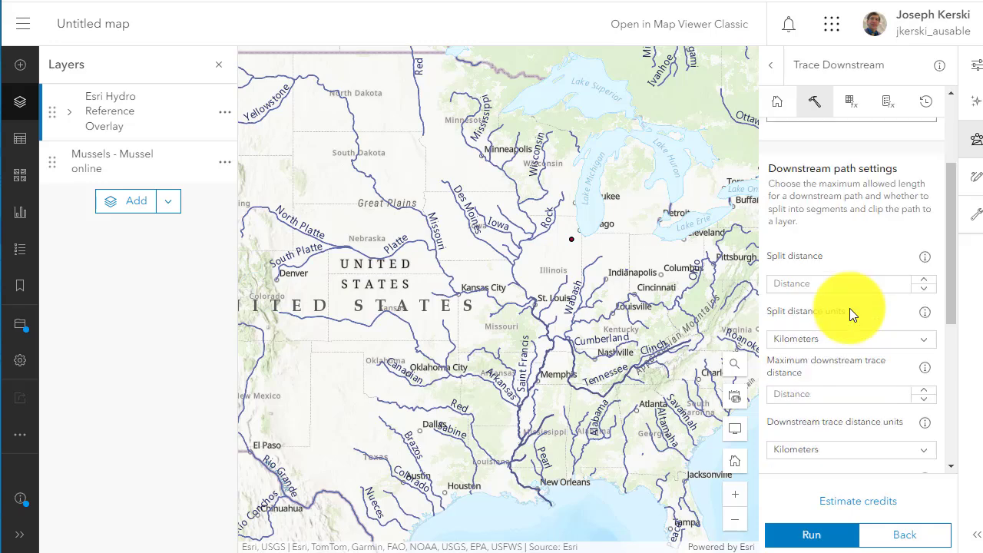
left_click(836, 396)
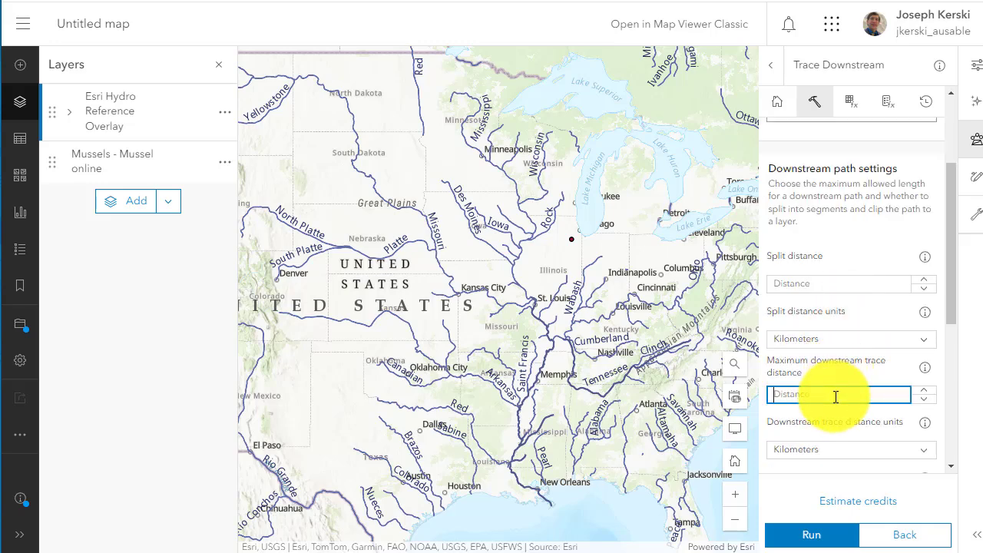
left_click(836, 344)
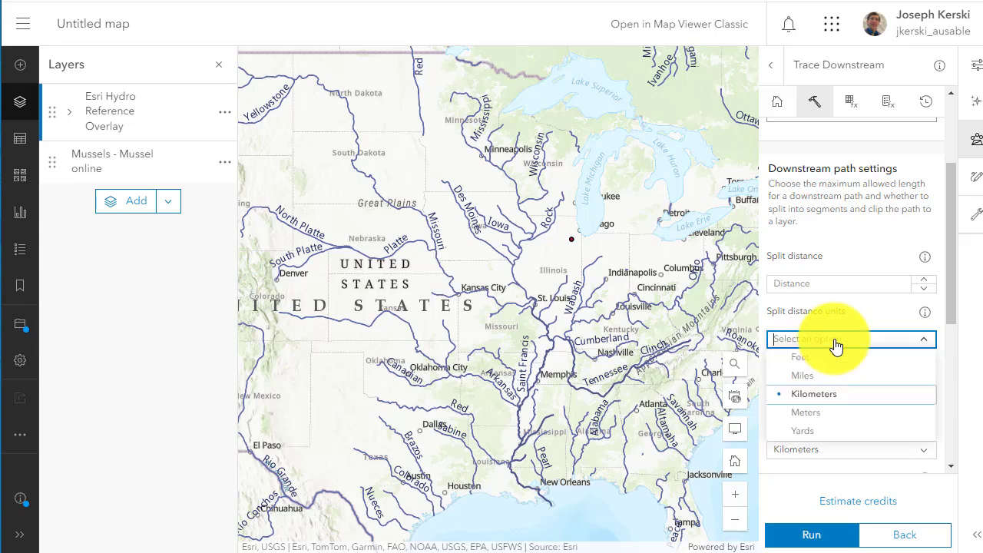
left_click(825, 376)
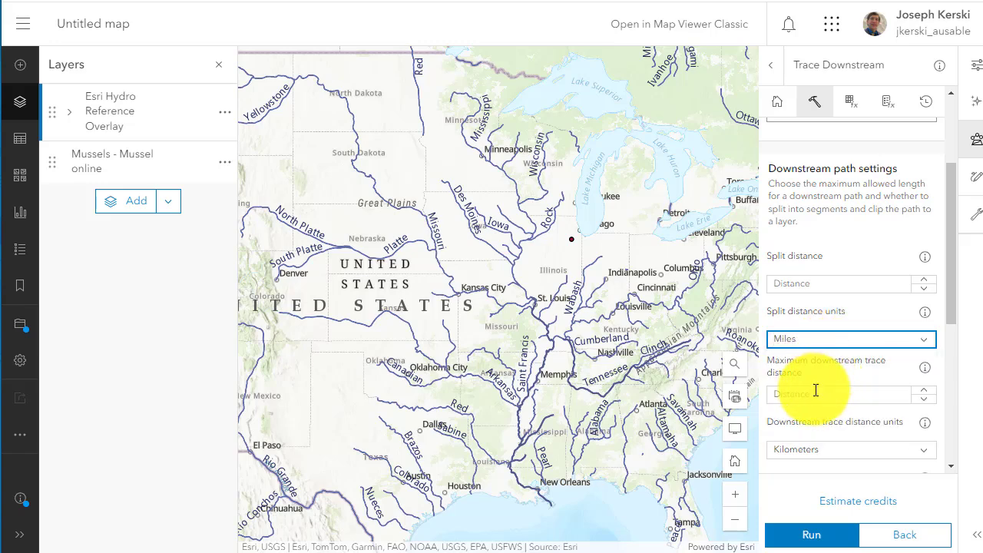
left_click(815, 392)
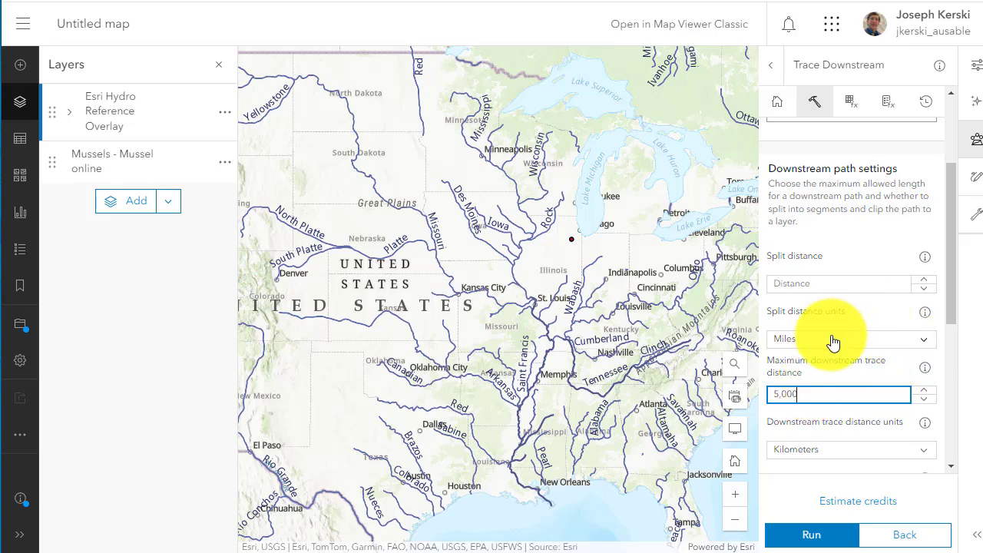
scroll(833, 342, "down", 1)
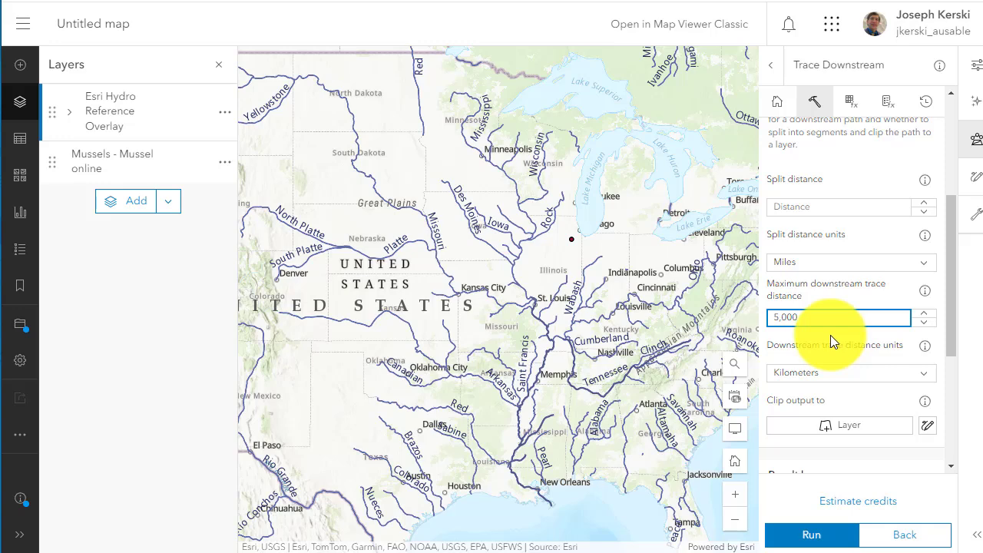
left_click(864, 381)
left_click(864, 381)
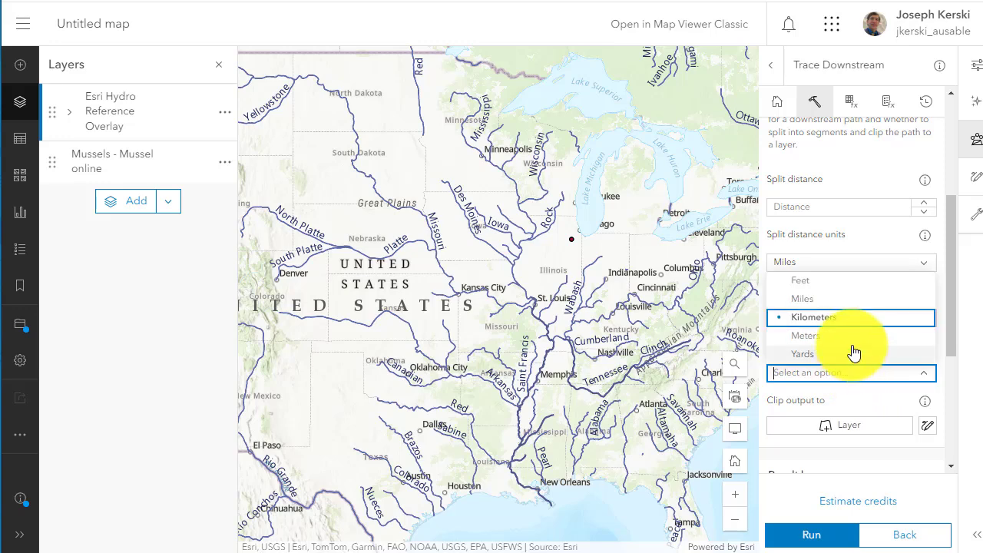
left_click(840, 299)
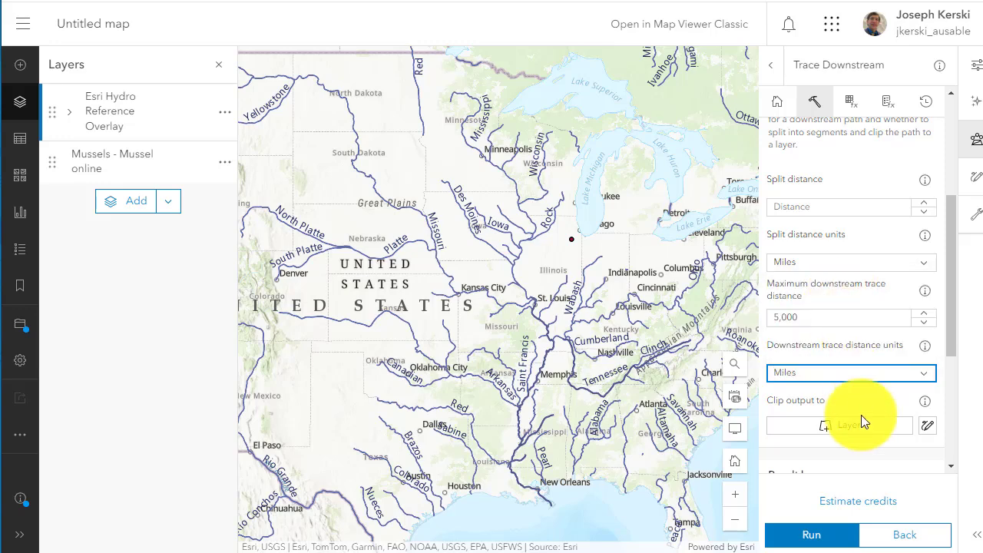
Name the output line "Trace Downstream from Joliet Summer 2024", run the analysis, and check its status in the analysis history
scroll(860, 422, "down", 2)
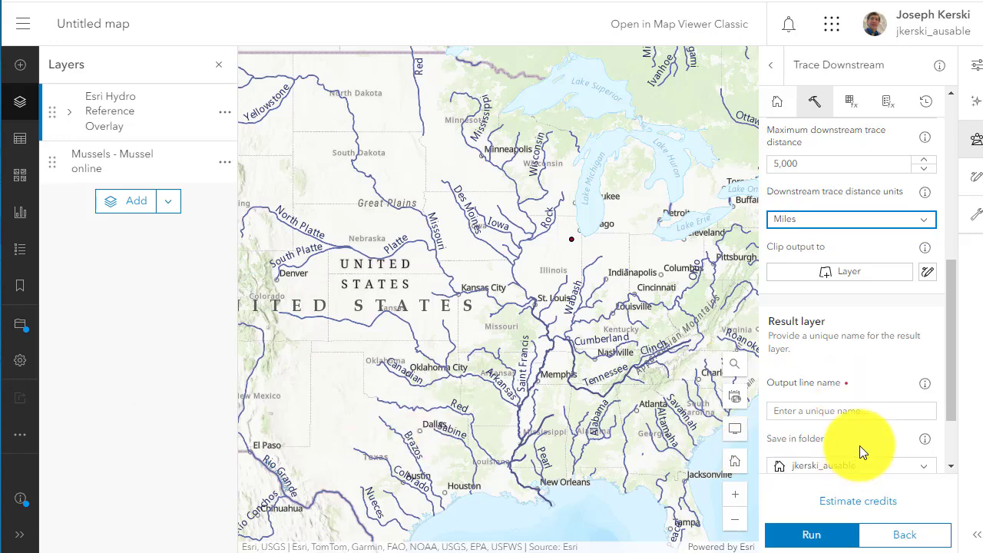
left_click(861, 413)
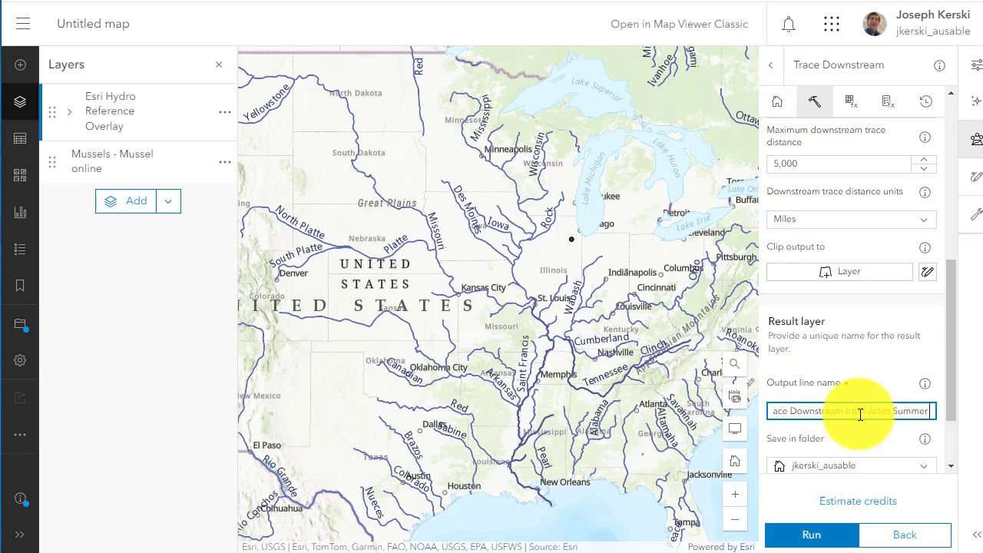
type("200")
scroll(860, 415, "down", 2)
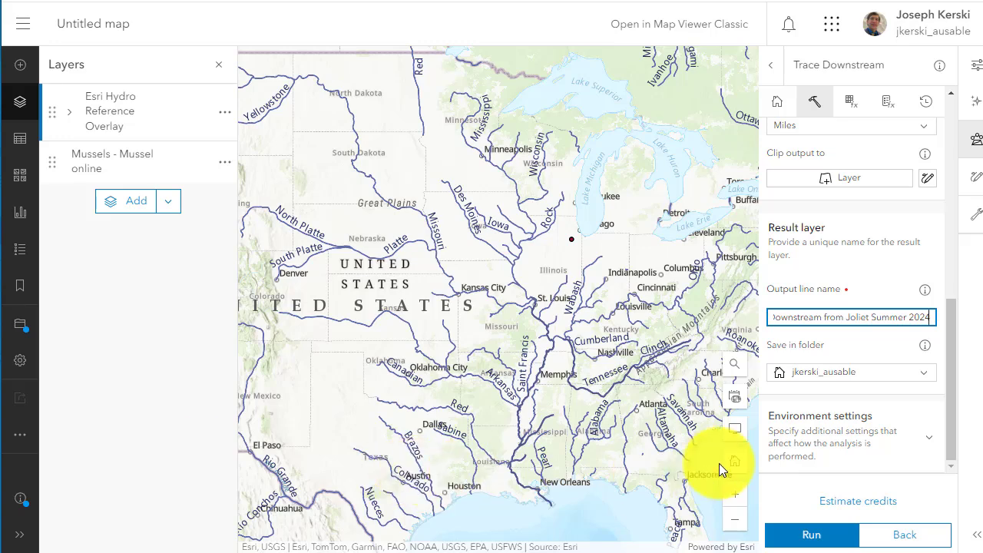
left_click(811, 535)
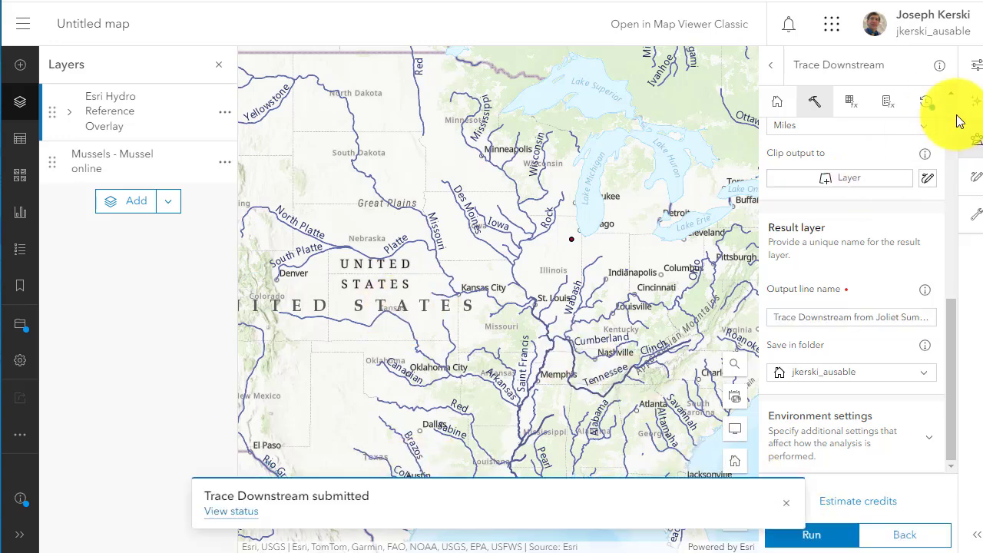
left_click(933, 102)
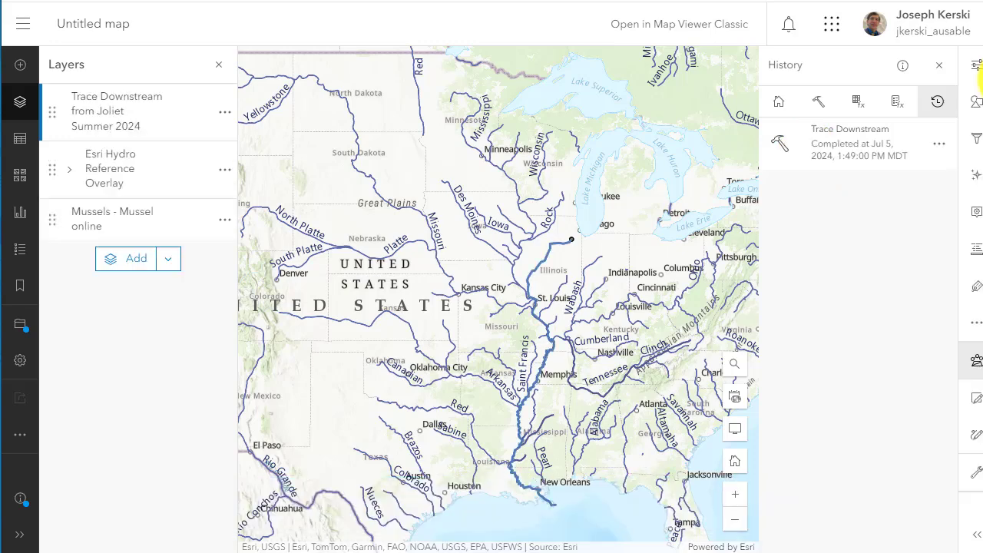
Restyle the downstream trace line with a brighter, more saturated blue and a width of 4.67 px
left_click(970, 116)
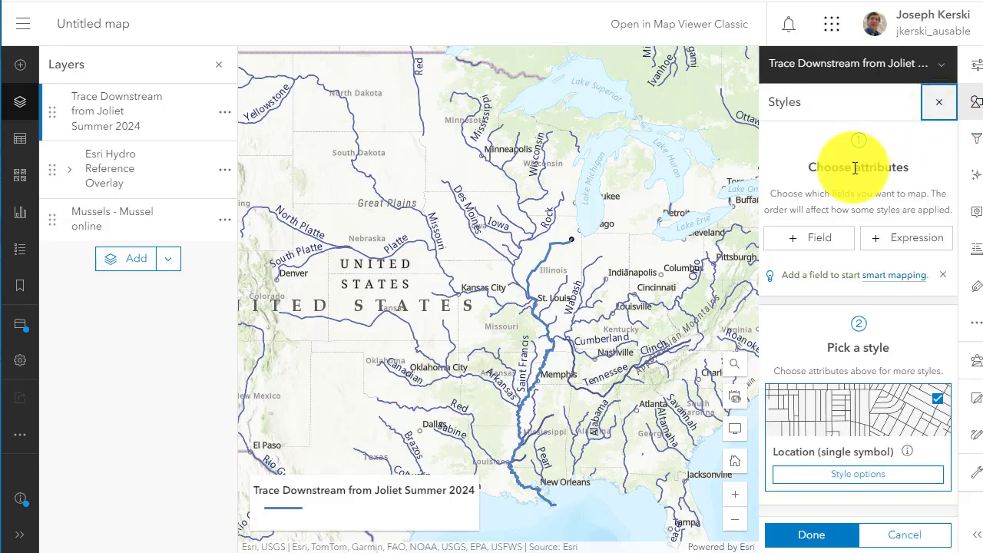
left_click(883, 471)
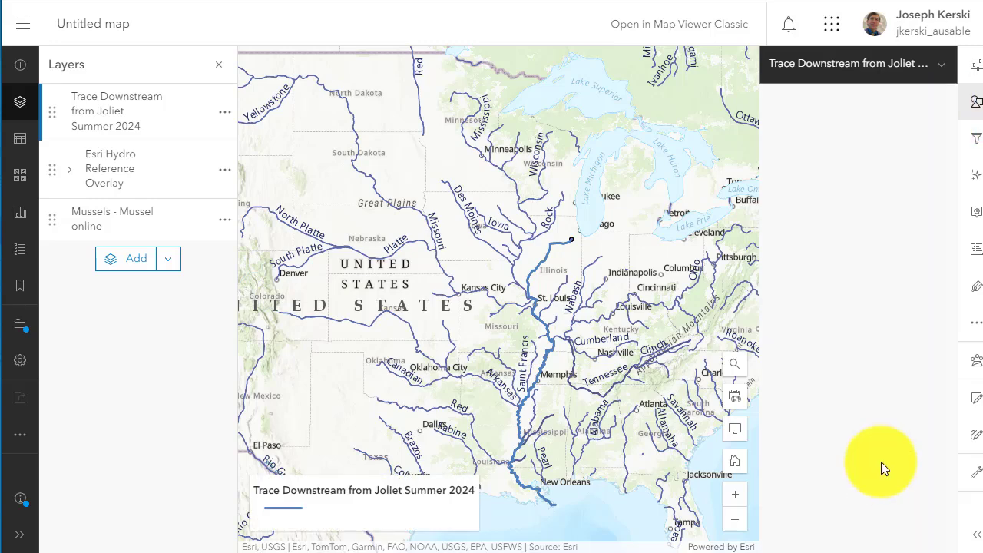
left_click(844, 199)
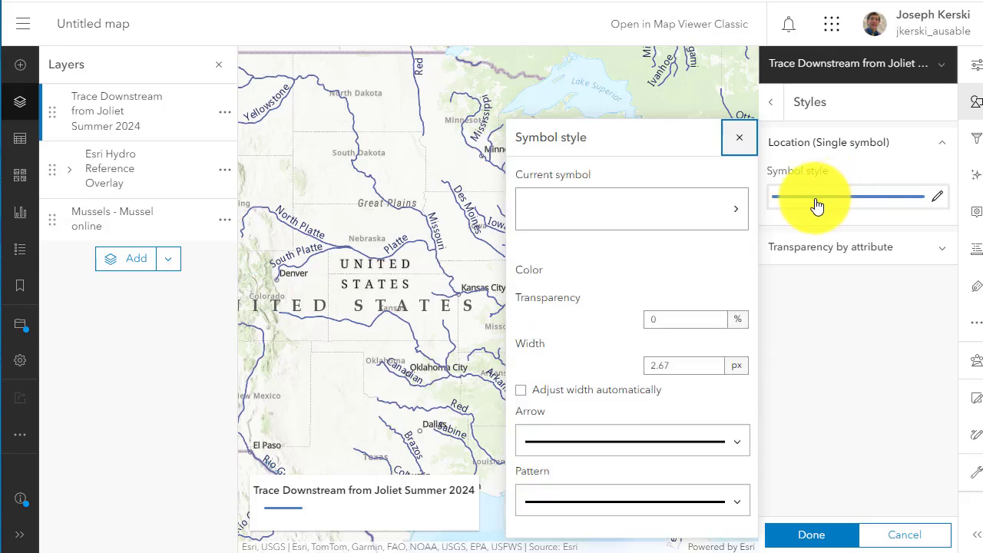
left_click(588, 303)
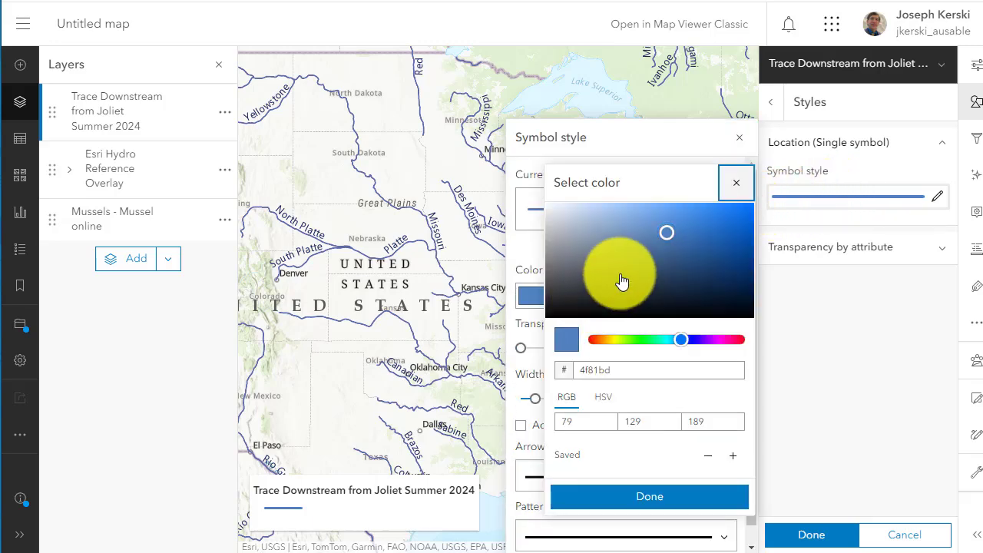
left_click(726, 212)
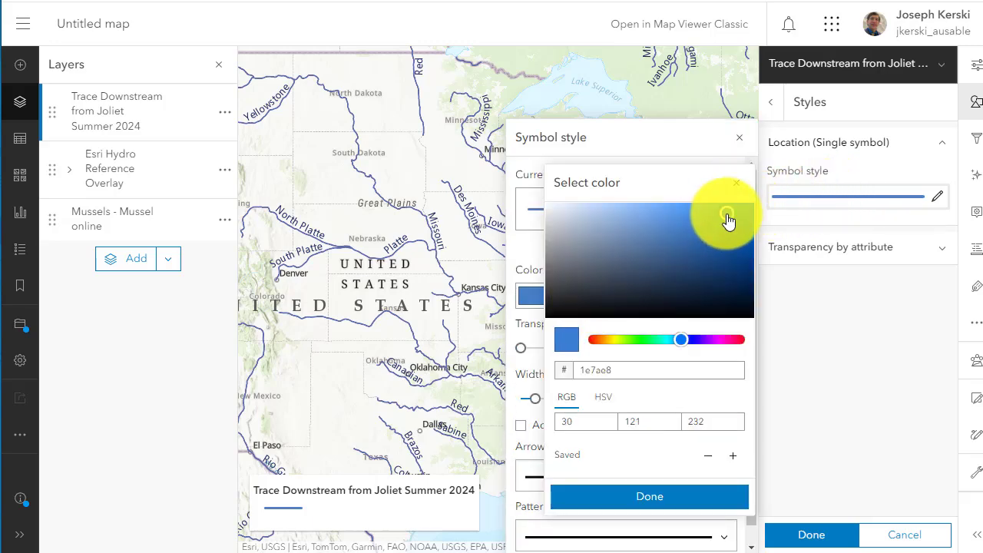
left_click(657, 496)
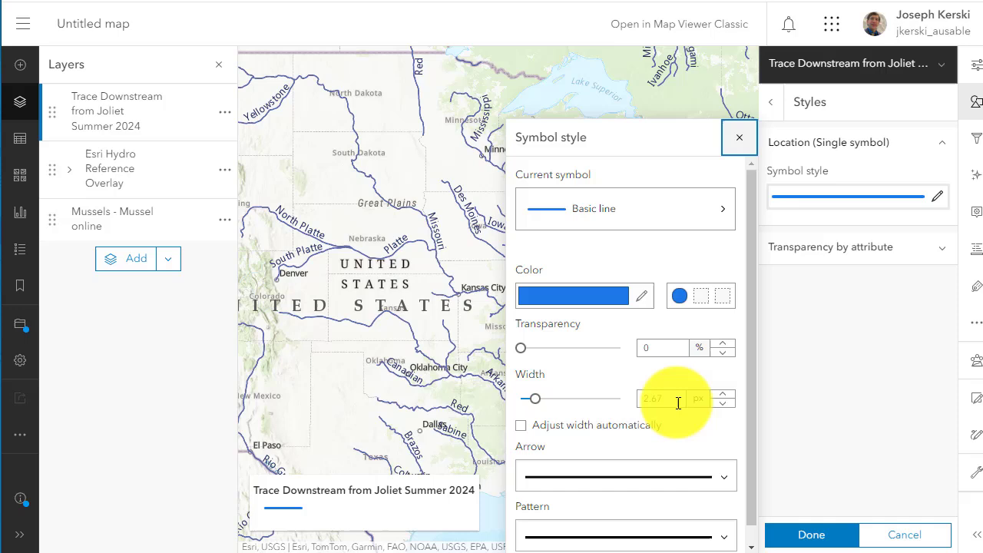
left_click(722, 399)
left_click(722, 398)
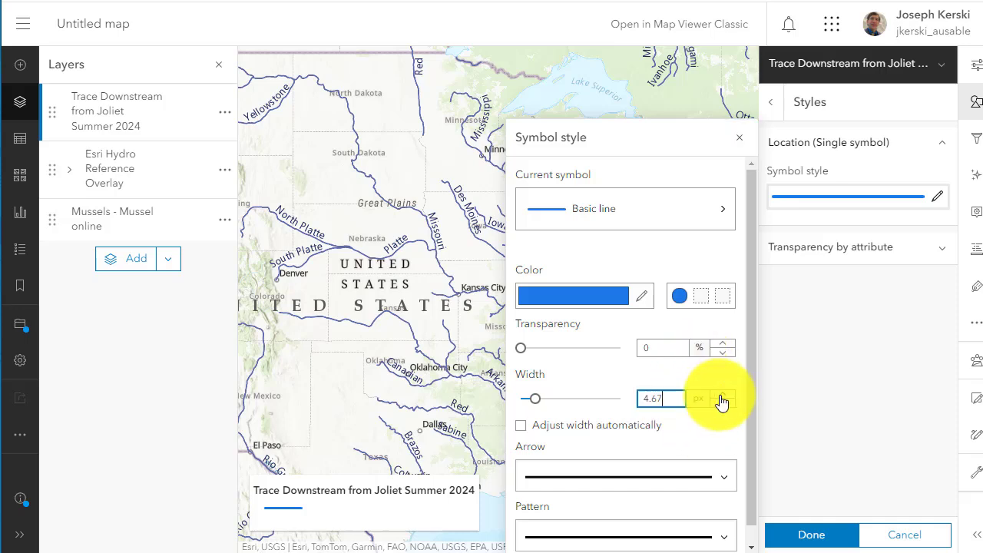
left_click(811, 535)
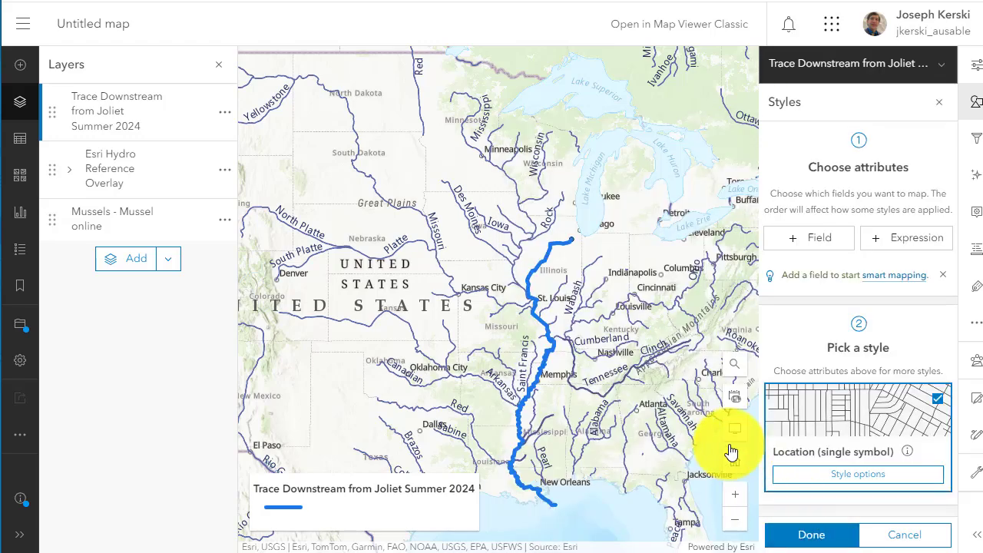
Examine the traced path closely at its start near Joliet and follow it downstream to its end in the Gulf of Mexico
scroll(578, 225, "up", 3)
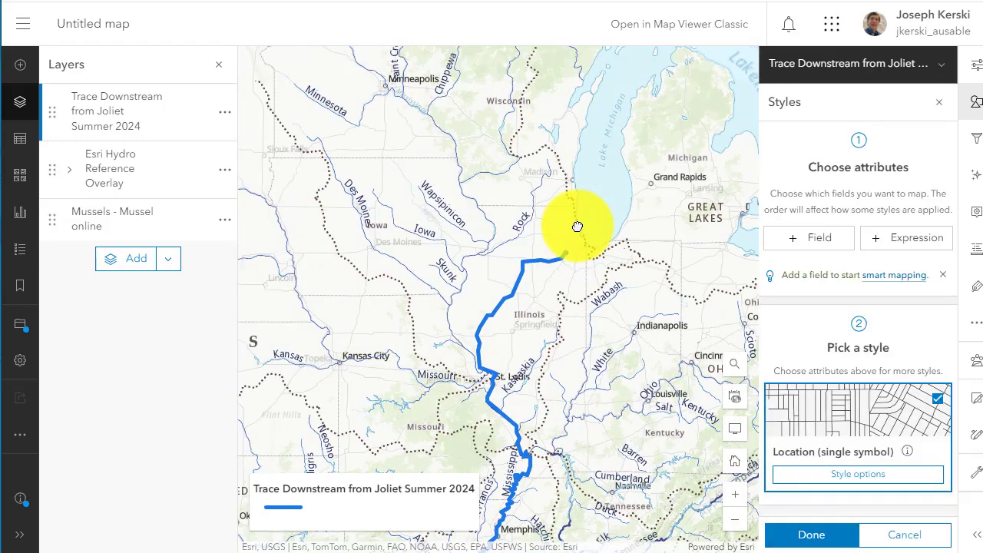
scroll(577, 226, "up", 5)
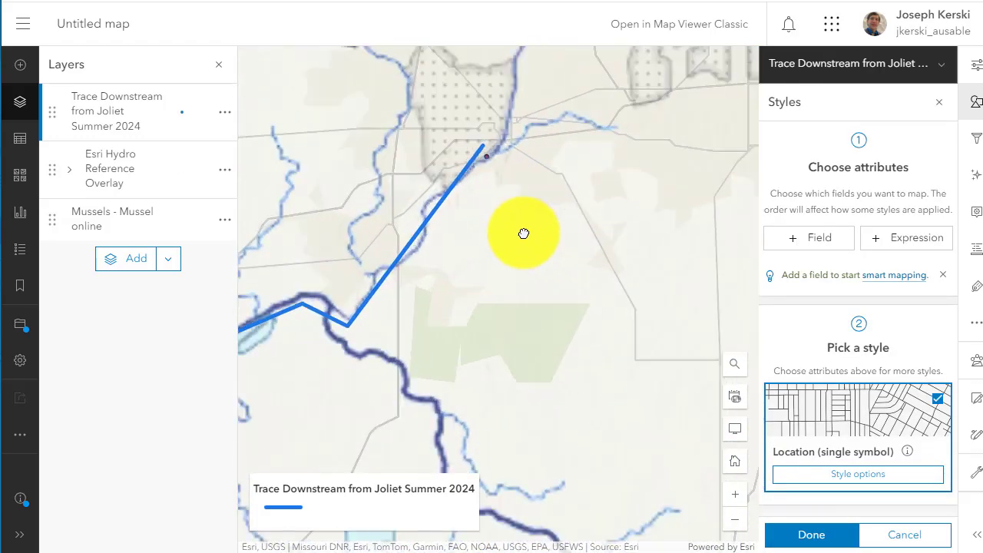
scroll(485, 199, "down", 2)
scroll(486, 198, "down", 2)
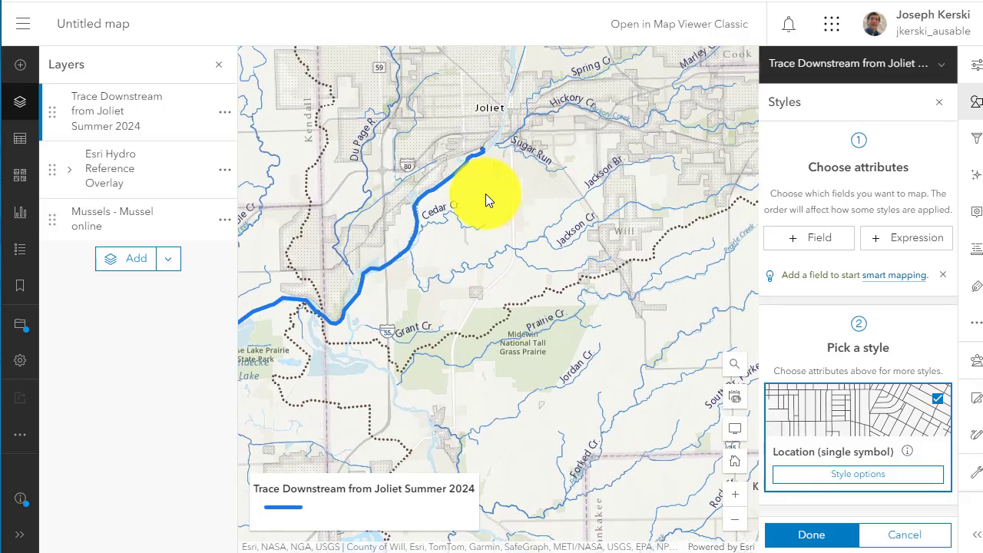
scroll(466, 229, "down", 4)
left_click_drag(393, 335, 490, 148)
left_click_drag(448, 206, 395, 96)
left_click_drag(435, 268, 534, 154)
left_click_drag(410, 349, 372, 208)
scroll(386, 272, "down", 1)
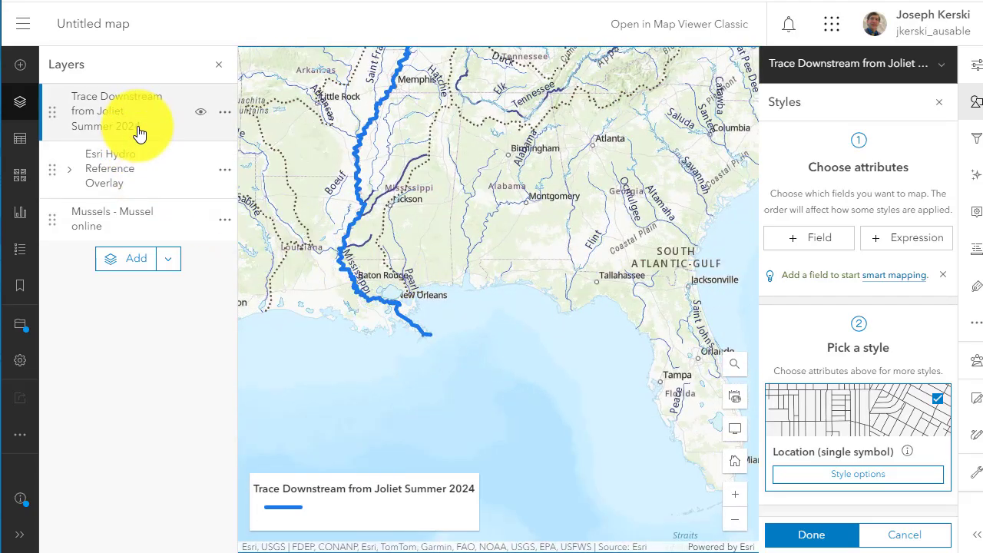
Read the Length Miles values in the Trace Downstream layer's attribute table, and close the table
left_click(223, 114)
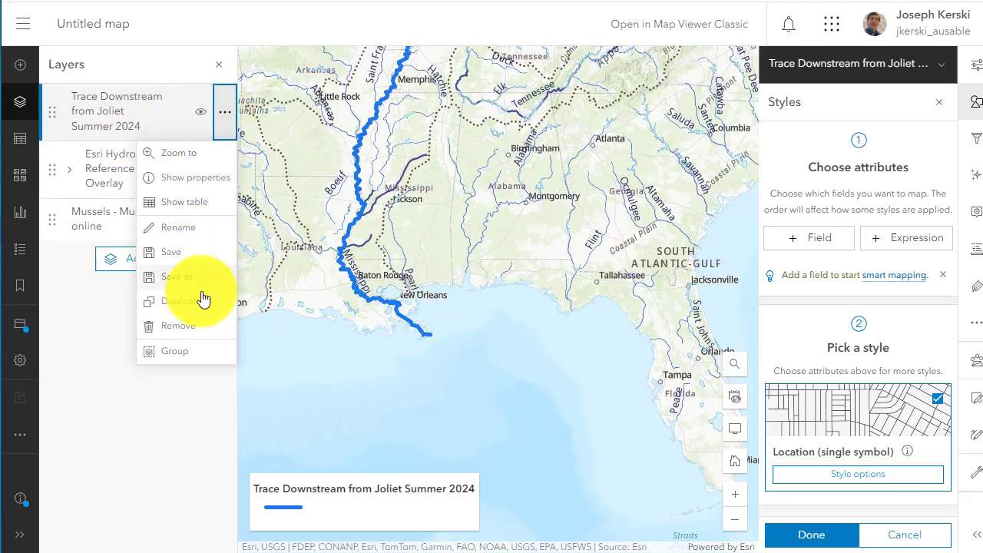
left_click(184, 202)
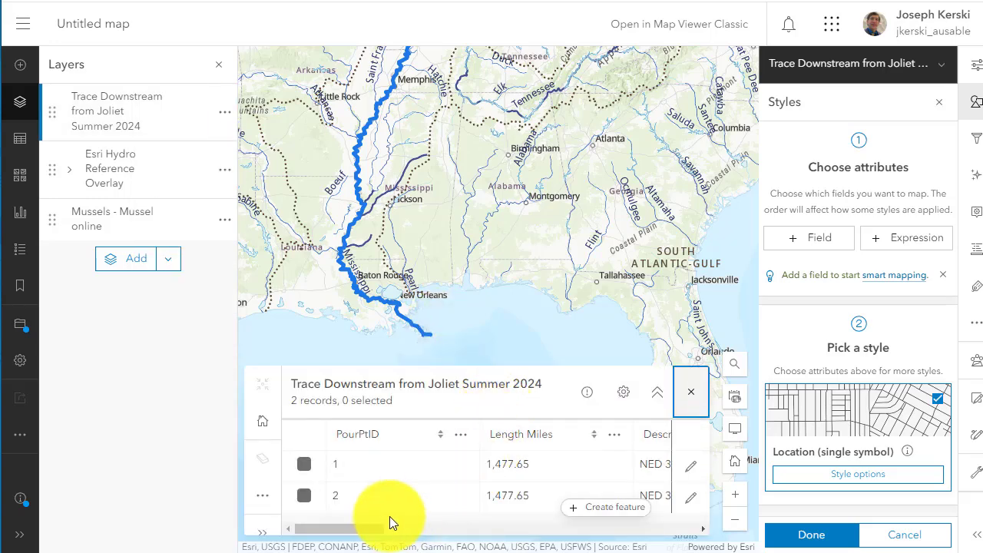
left_click_drag(376, 535, 350, 532)
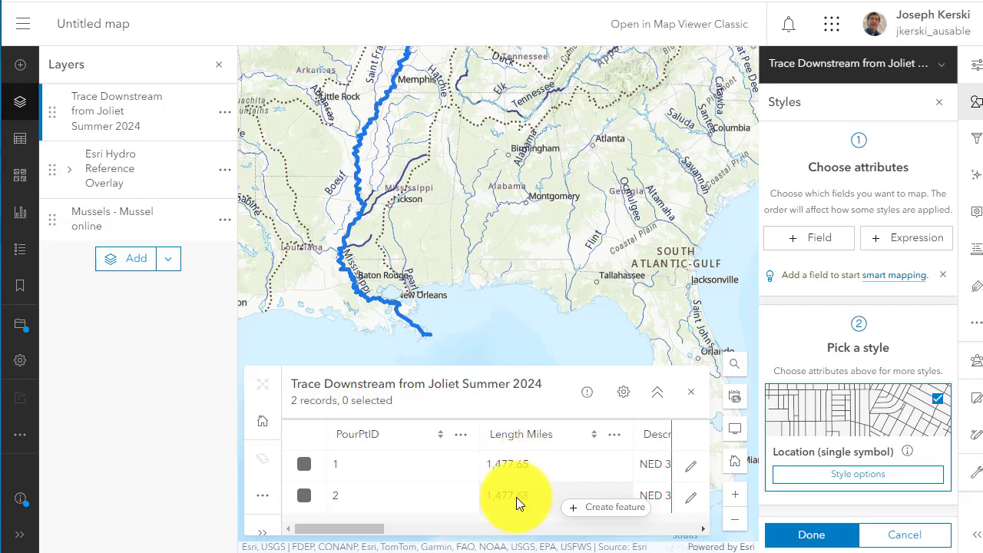
left_click(690, 395)
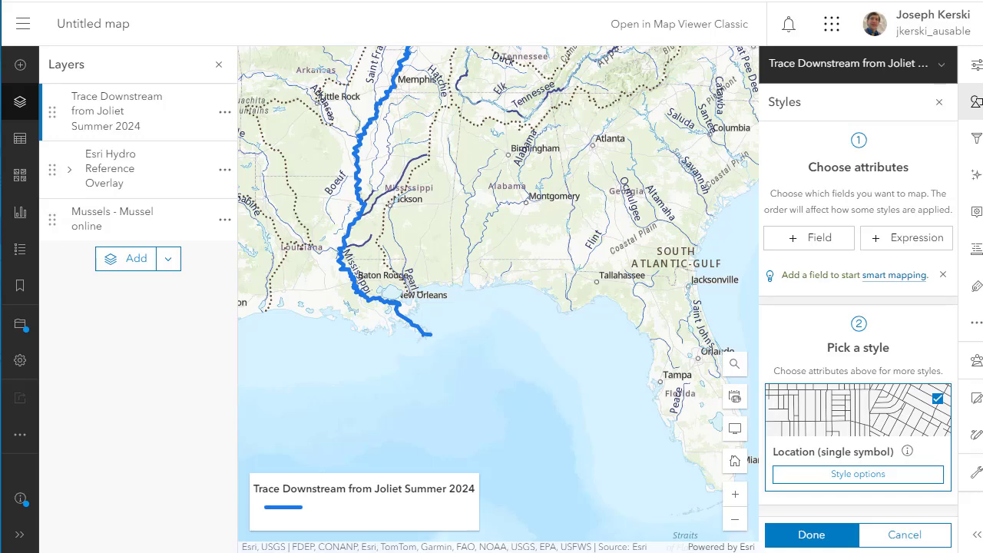
left_click_drag(311, 265, 391, 410)
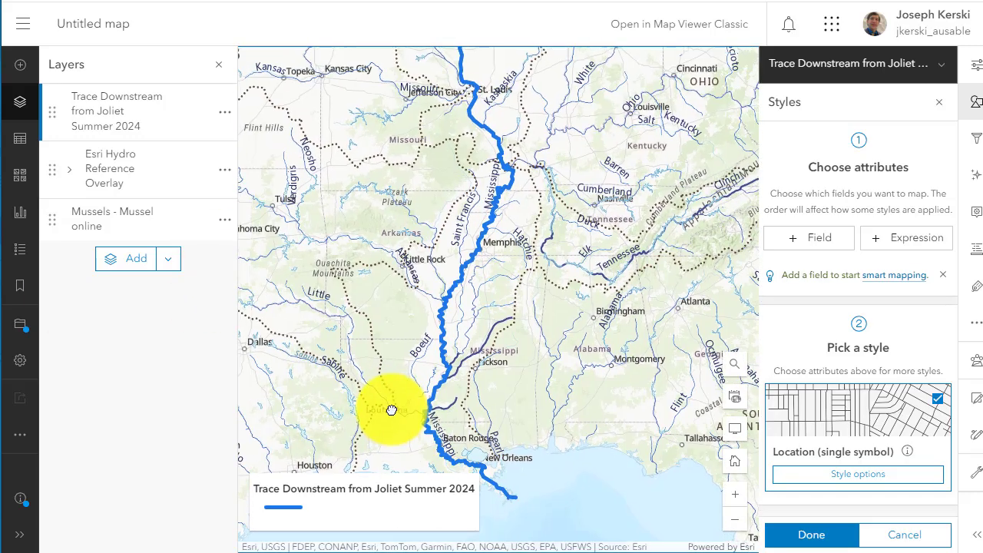
Bring the whole trace from Joliet to the Gulf of Mexico into view, and accept the trace layer's style settings
scroll(393, 380, "down", 3)
left_click_drag(373, 337, 370, 322)
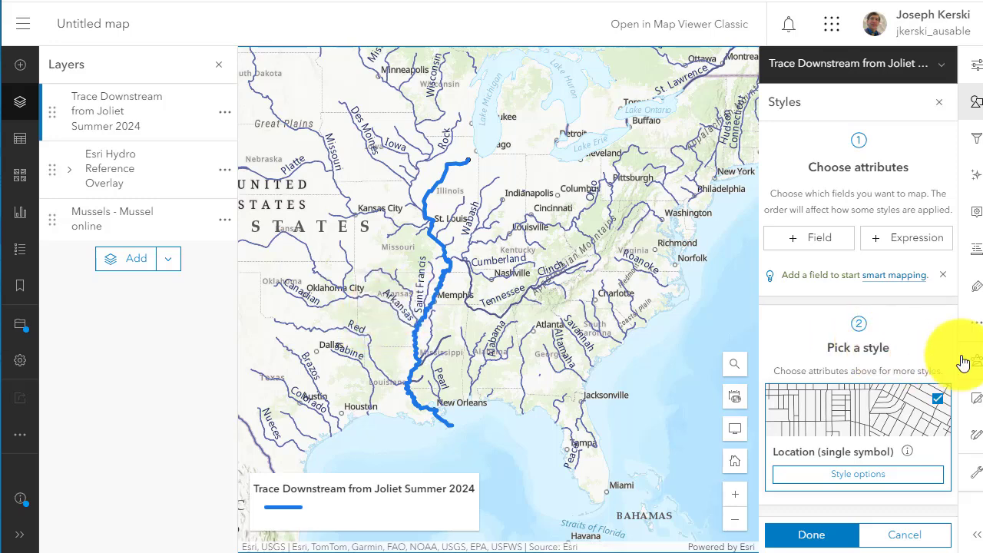
left_click(835, 539)
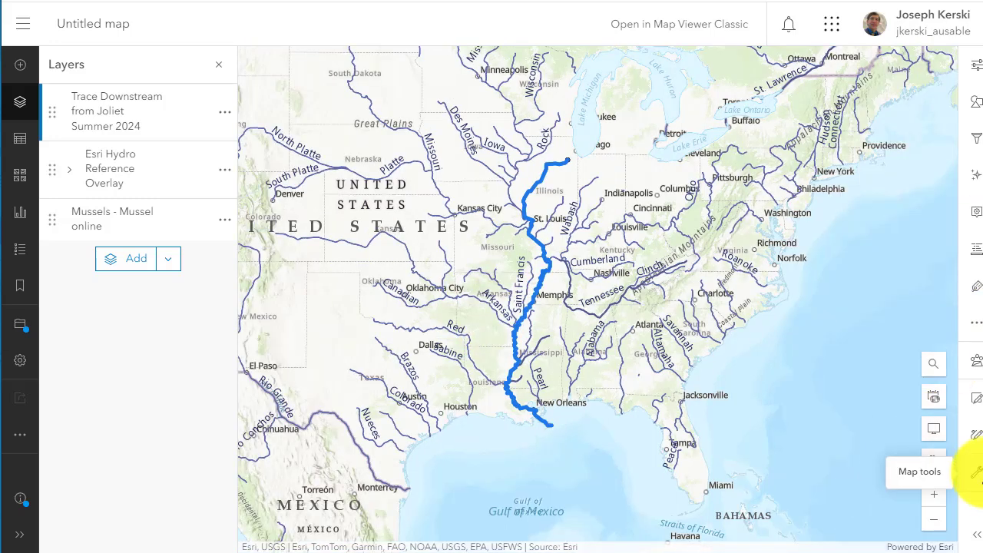
Measure the distance roughly along the traced path from its start near Joliet to the Gulf of Mexico, and delete the measurement
left_click(977, 471)
left_click(914, 496)
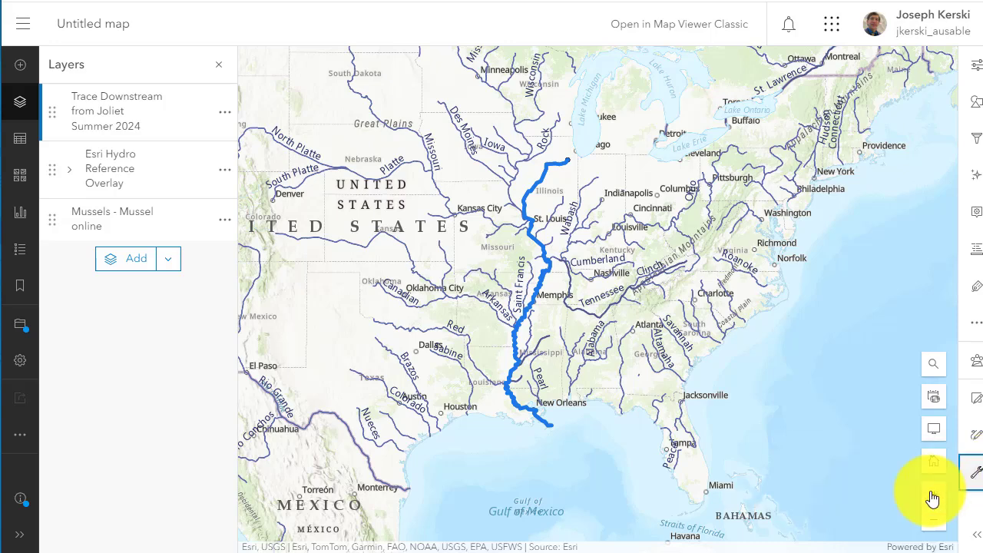
left_click(571, 158)
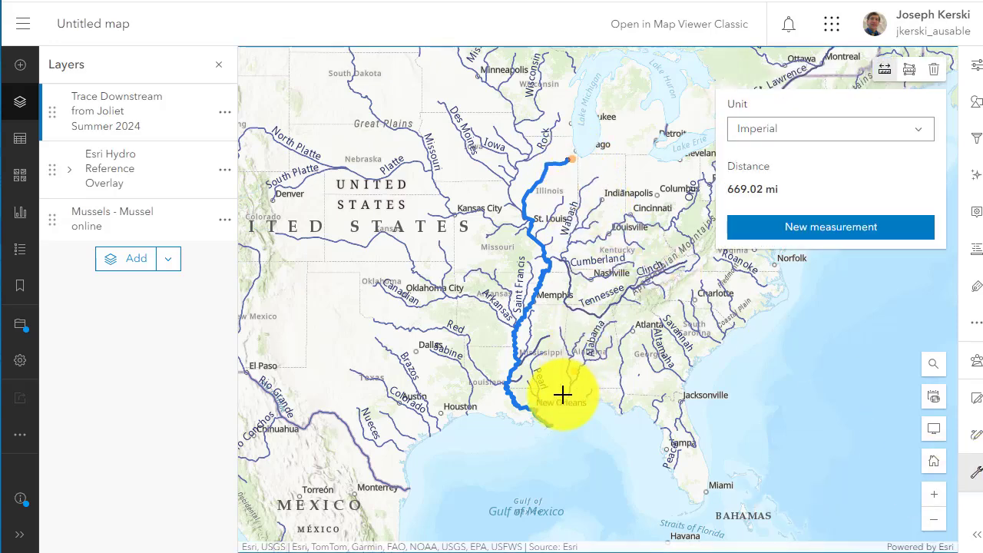
double_click(545, 433)
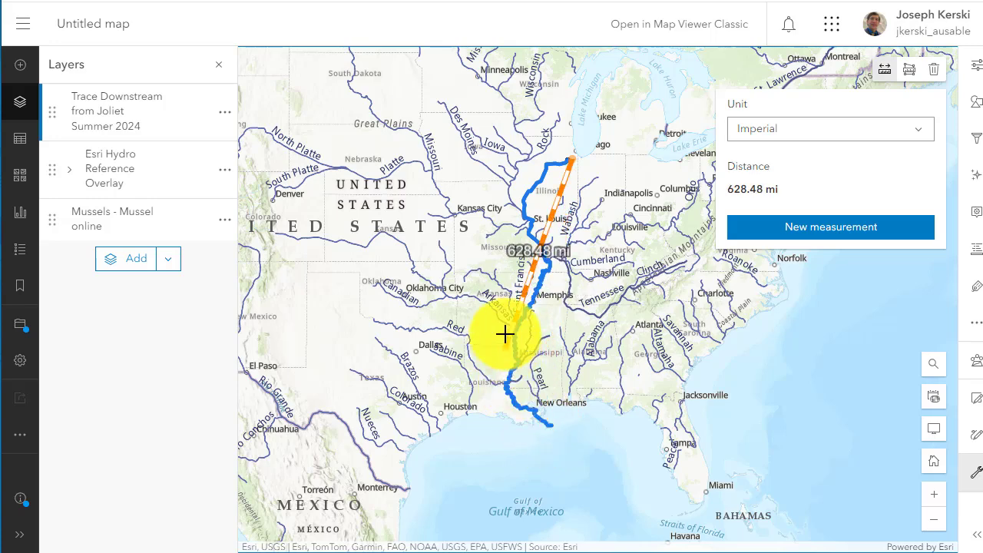
left_click(512, 181)
left_click(516, 240)
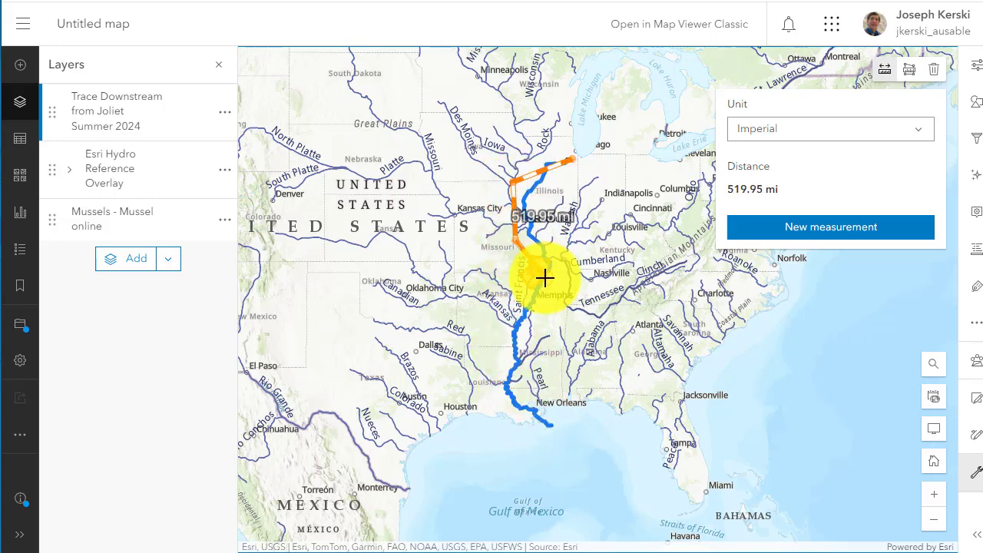
left_click(535, 278)
left_click(502, 345)
left_click(501, 381)
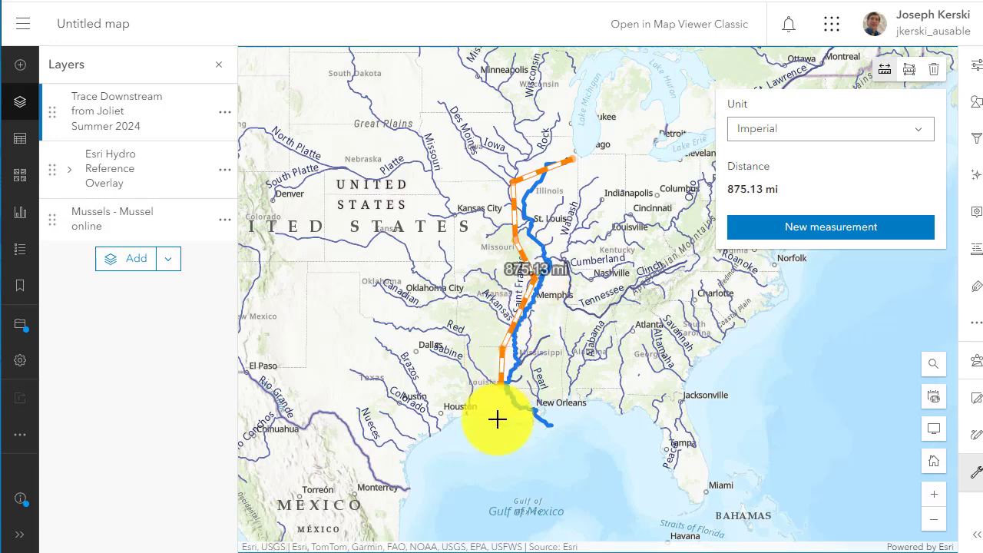
left_click(514, 422)
double_click(542, 435)
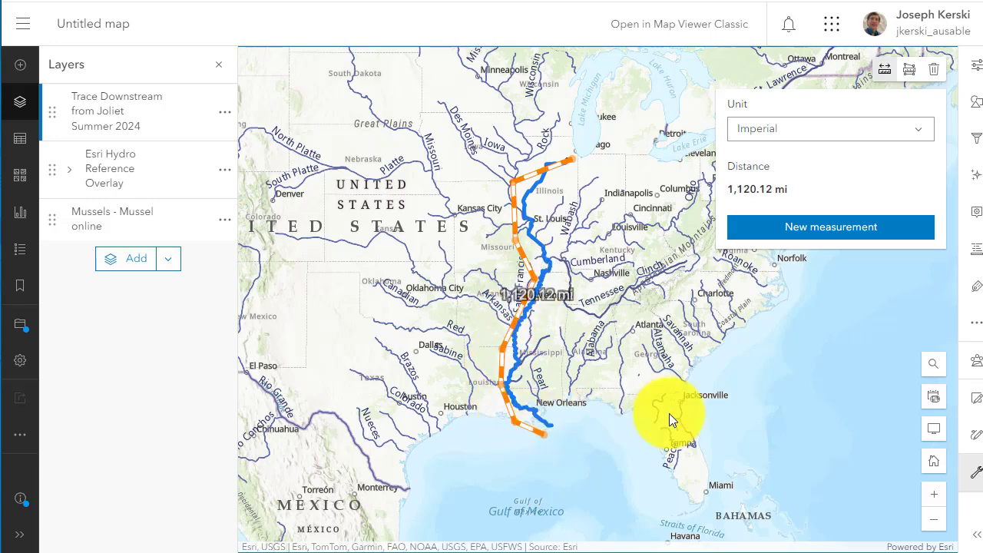
left_click(931, 75)
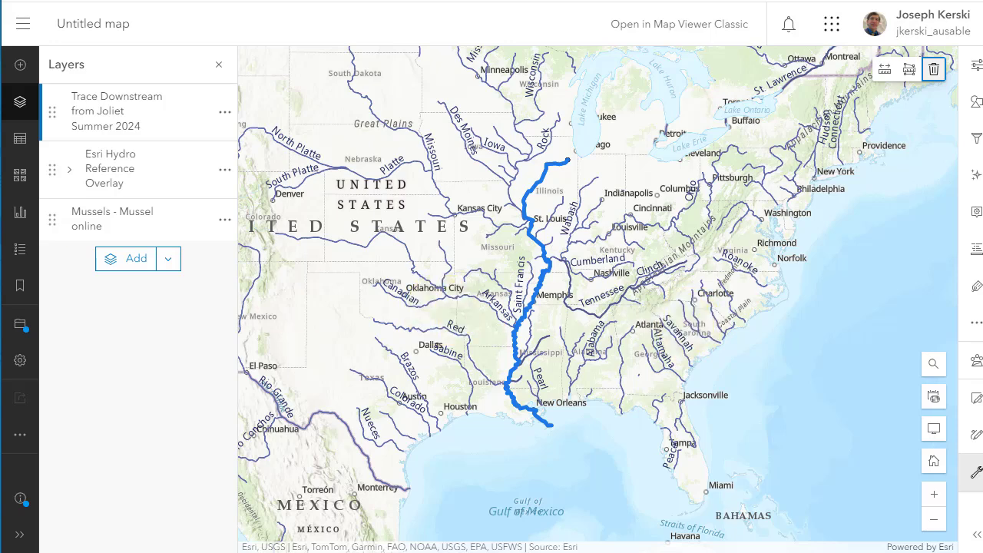
Clear all locality and year filter conditions from the Mussels - Mussel online layer
left_click(977, 139)
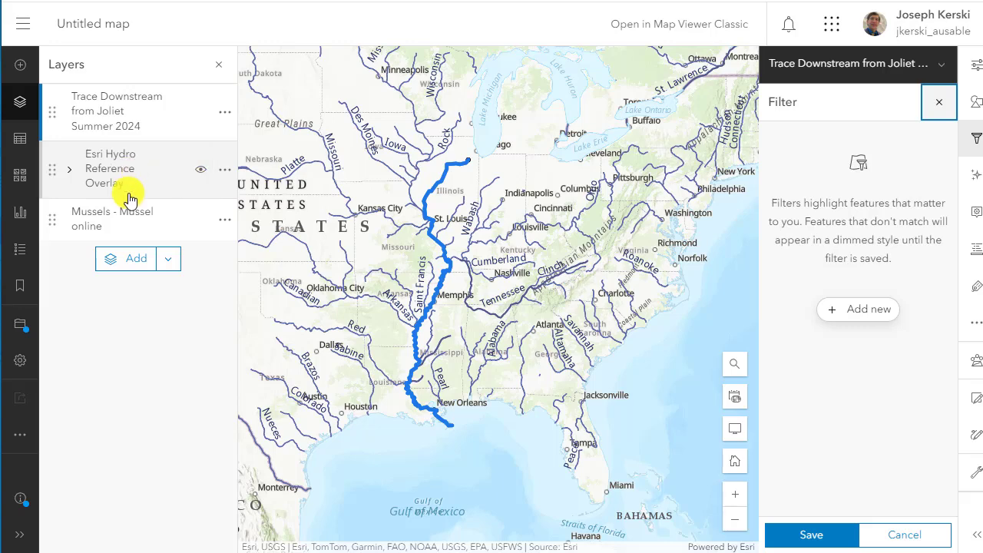
left_click(131, 223)
left_click(973, 138)
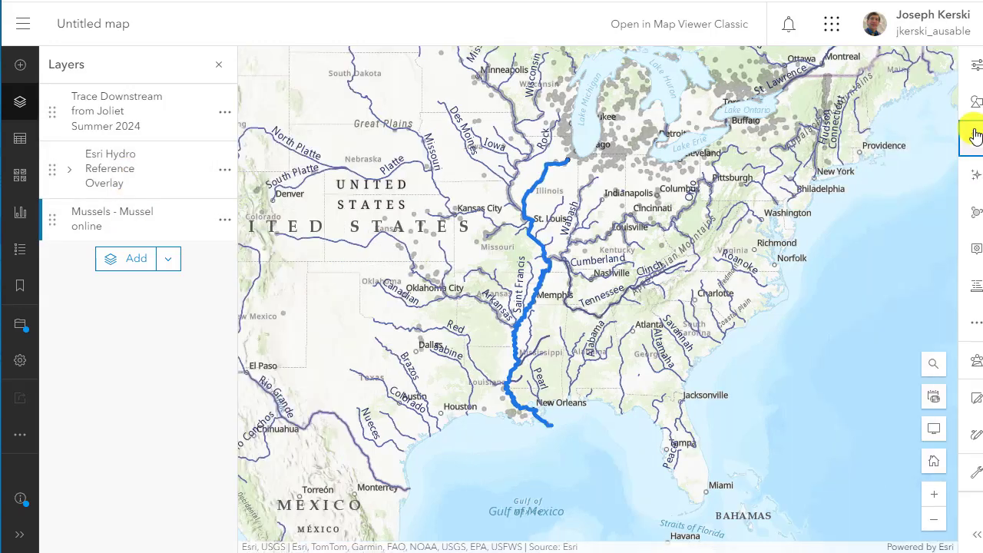
left_click(974, 139)
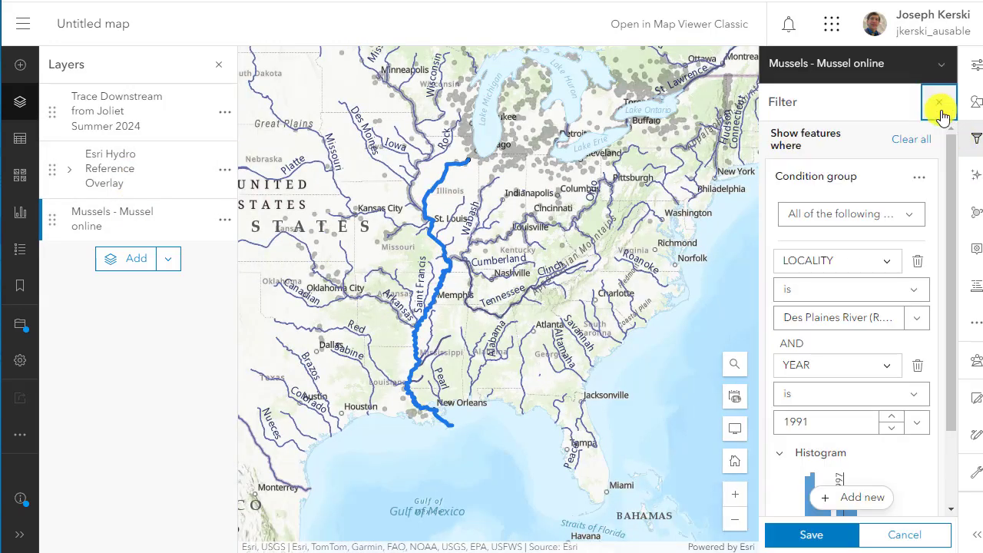
left_click(920, 139)
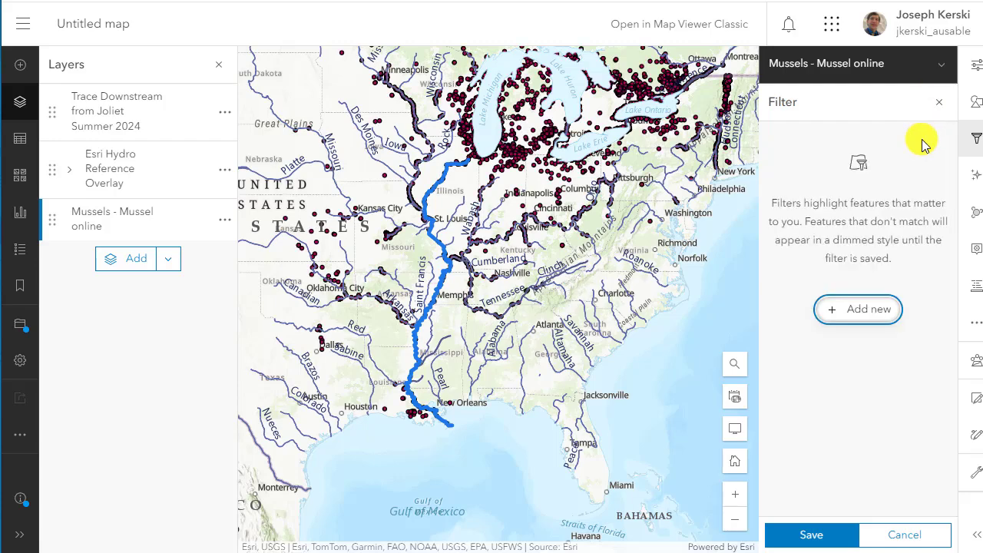
left_click_drag(533, 268, 523, 364)
scroll(521, 364, "down", 3)
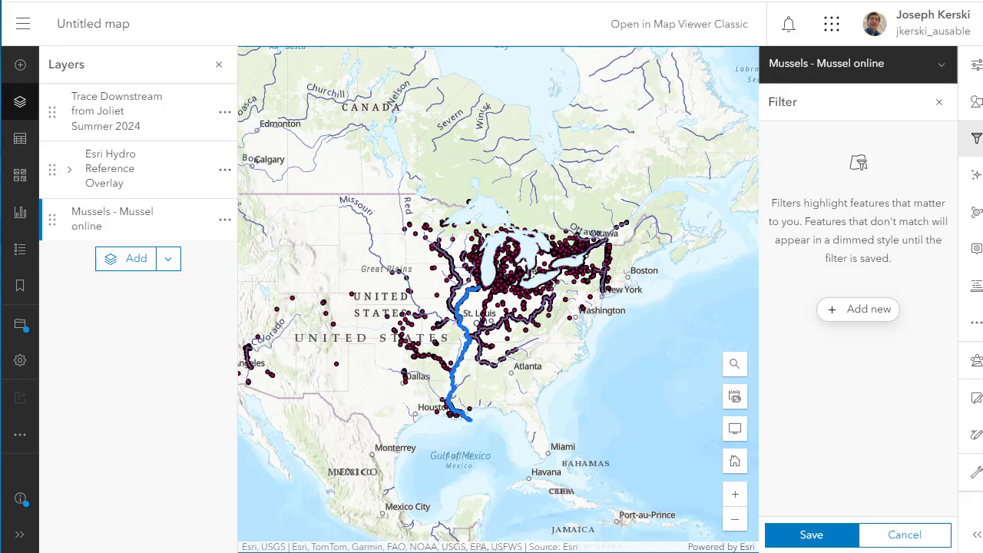
left_click(973, 143)
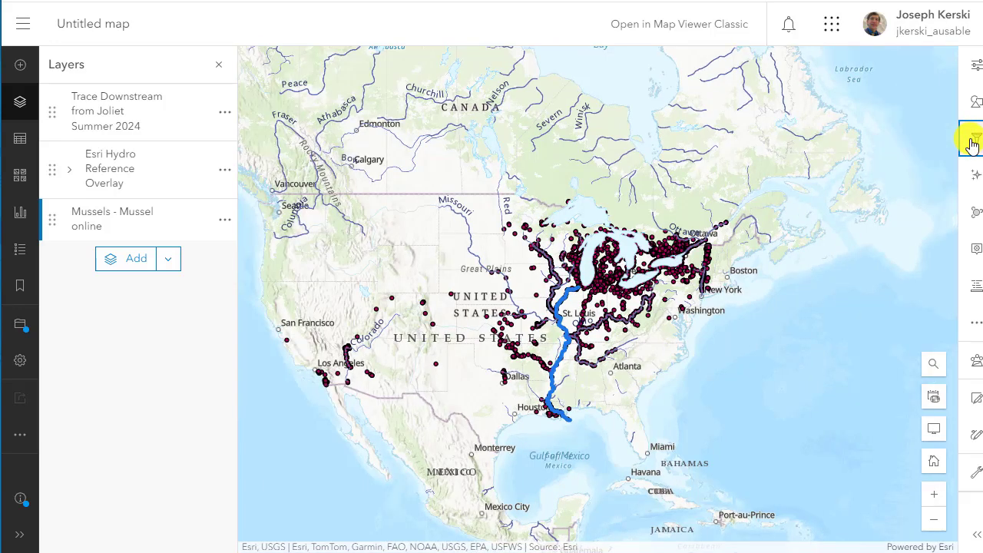
Filter the Mussels - Mussel online layer to features where YEAR is less than 1995, and save the filter
left_click(972, 143)
left_click(868, 312)
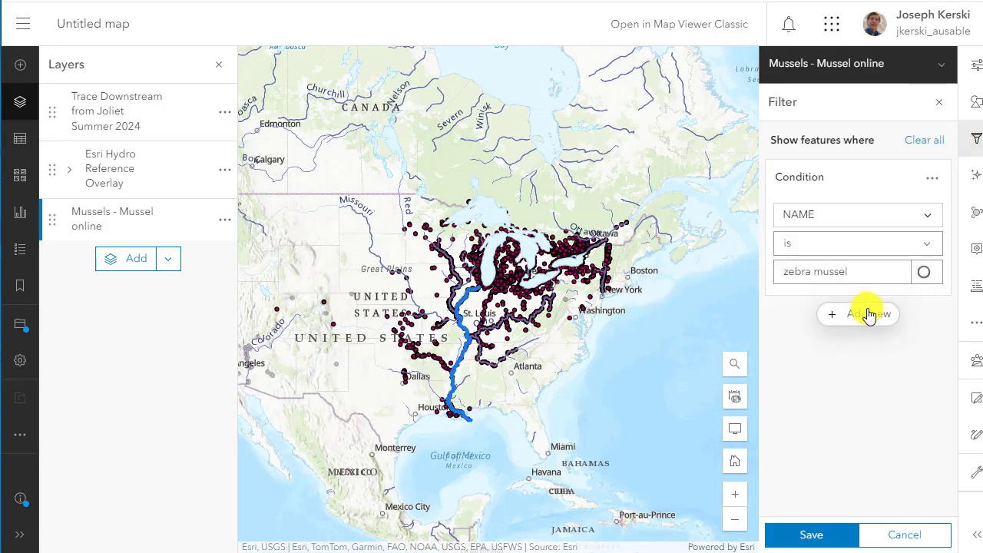
left_click(834, 225)
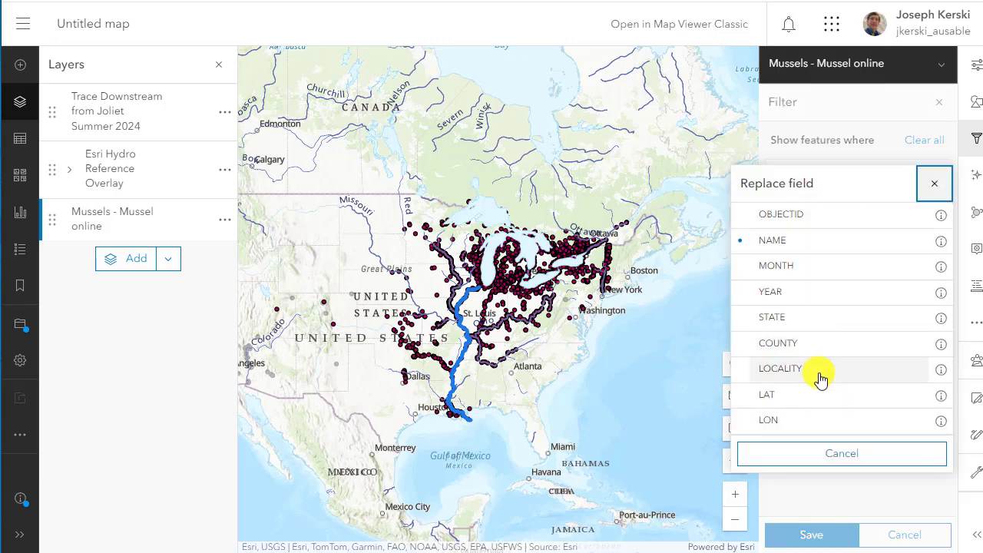
left_click(770, 291)
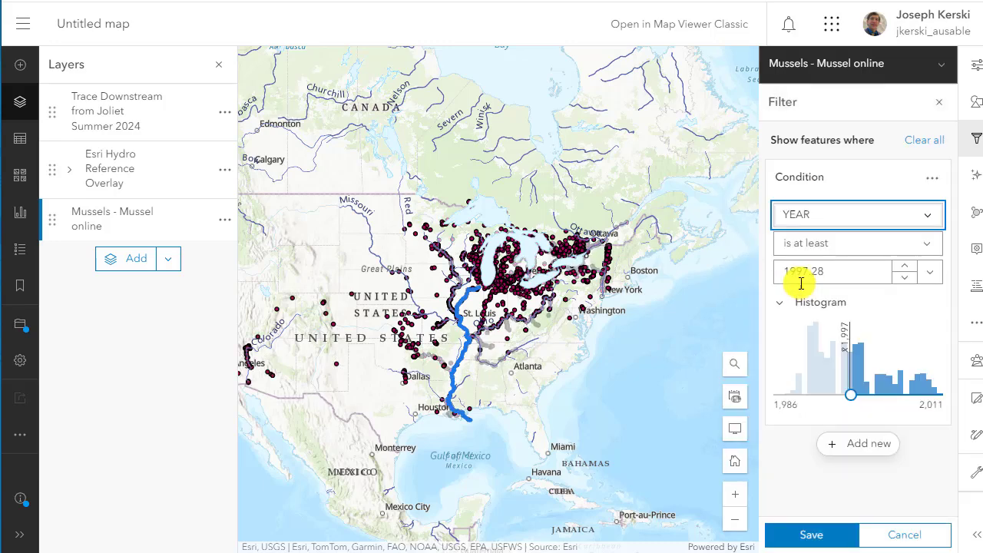
left_click(805, 244)
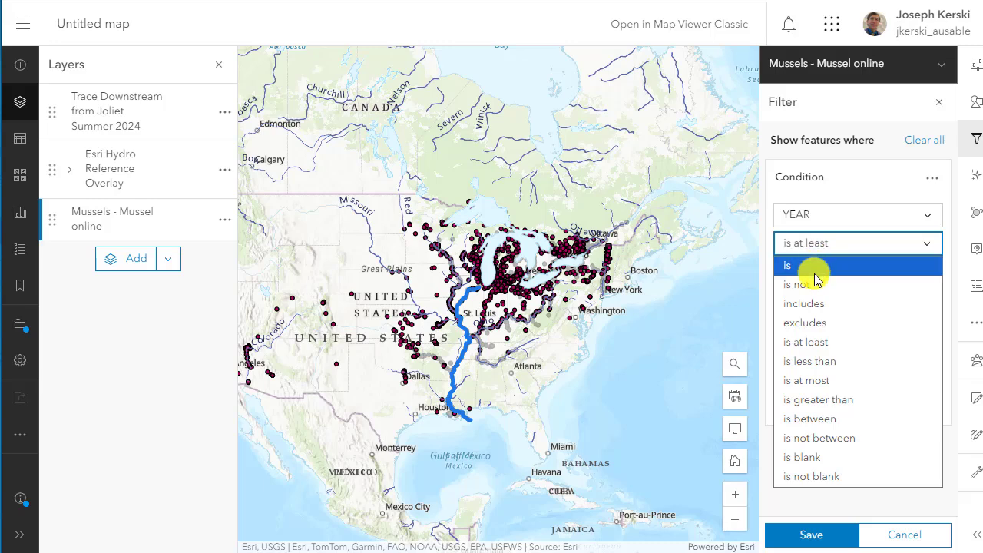
left_click(823, 361)
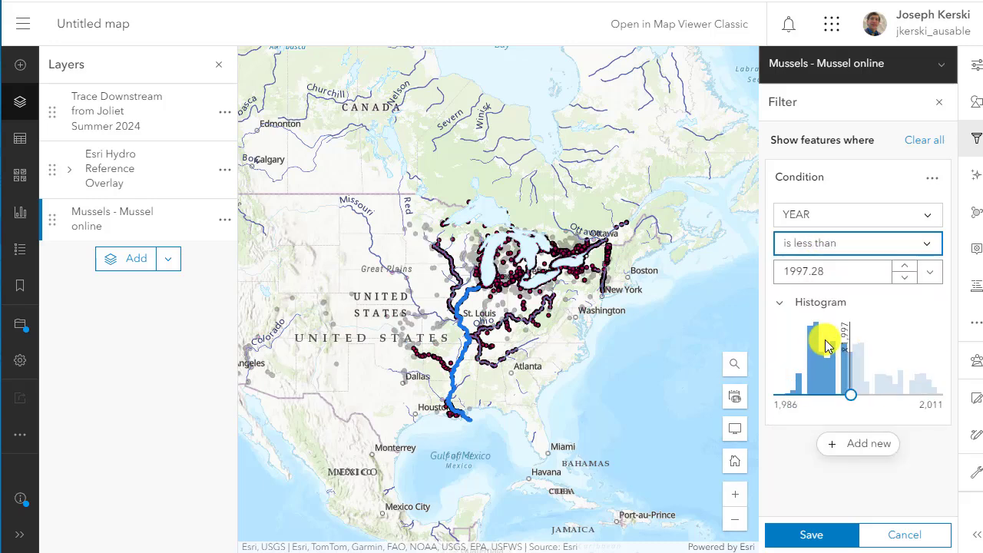
double_click(807, 272)
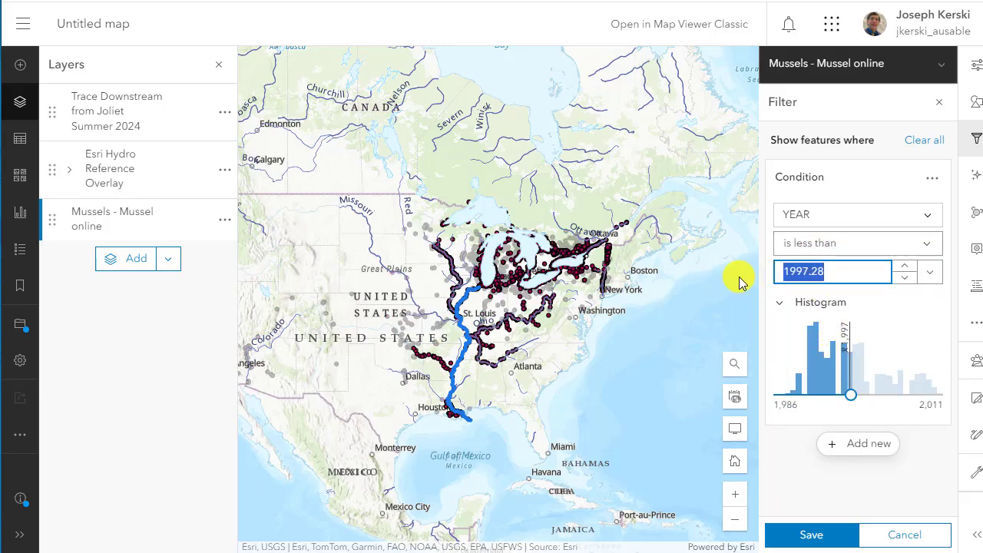
type("1995")
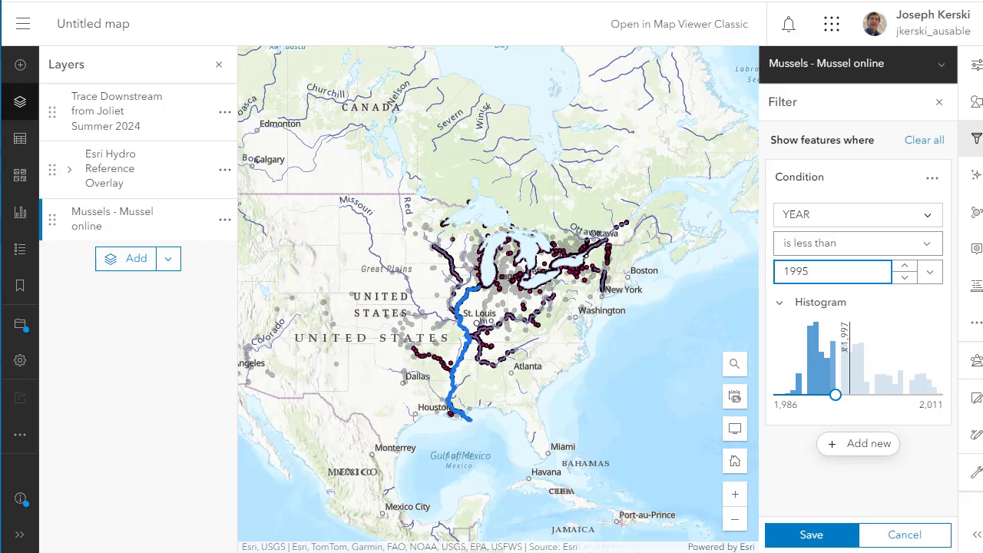
left_click(789, 530)
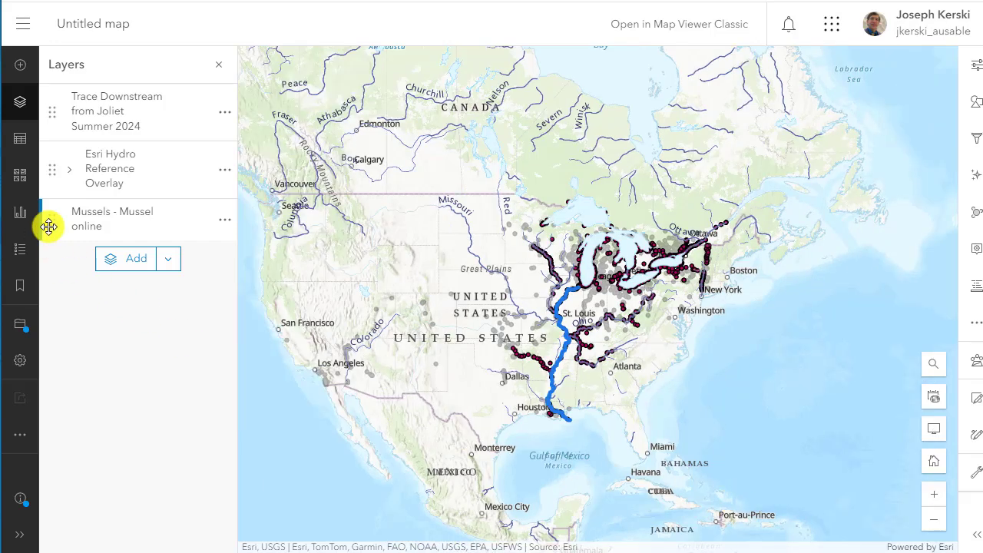
Examine the MONTH, YEAR and STATE values of the filtered records throughout the Mussels layer's attribute table, and close the table
left_click(225, 220)
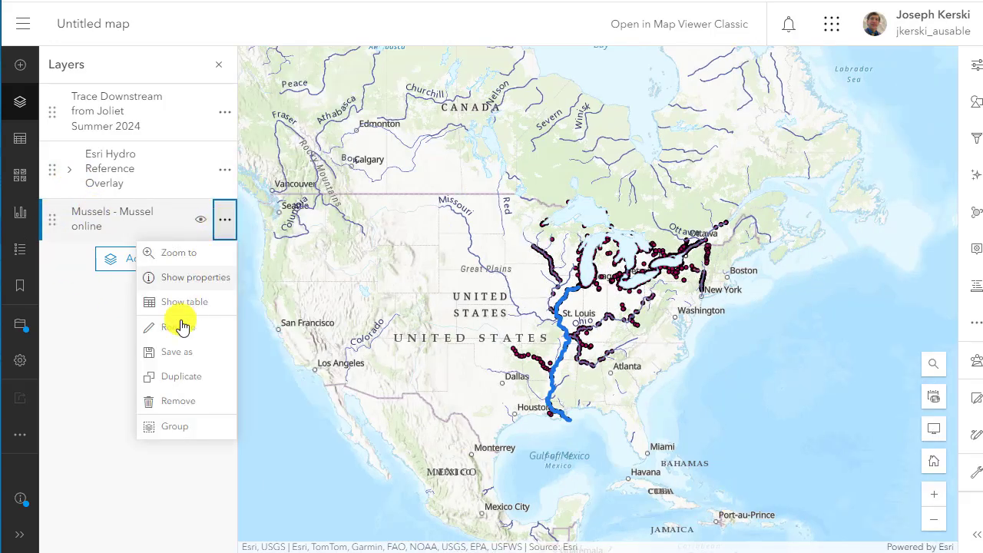
left_click(184, 304)
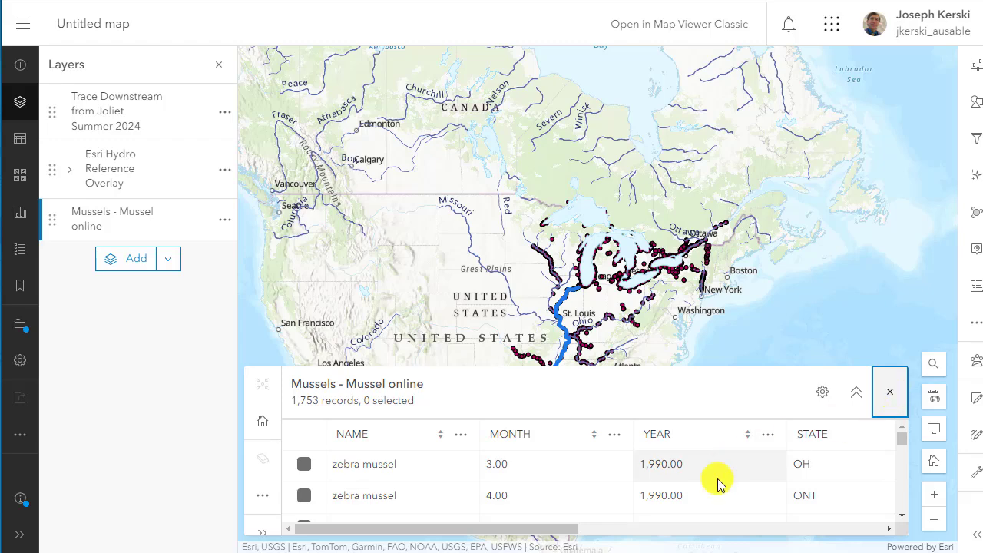
left_click_drag(559, 529, 586, 528)
left_click(848, 400)
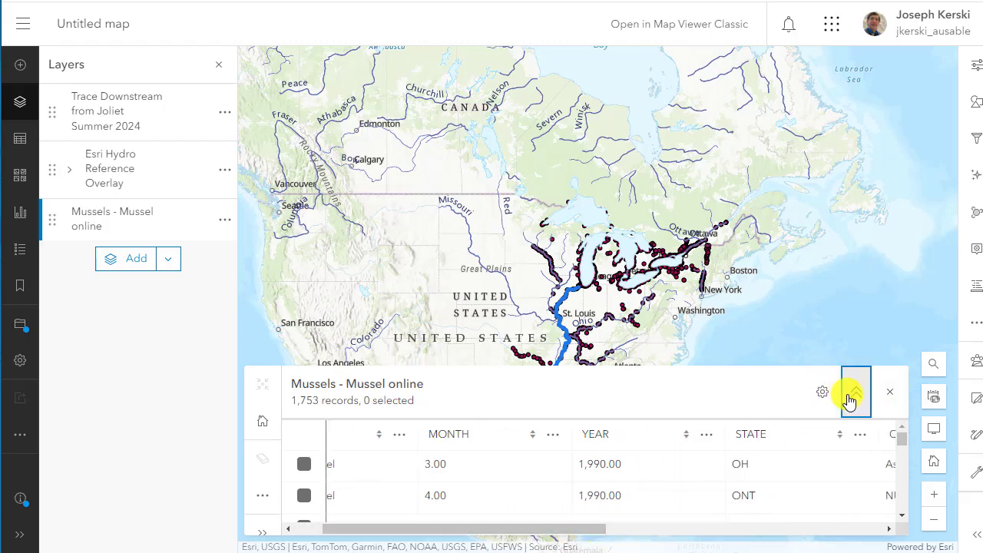
left_click_drag(900, 261, 886, 518)
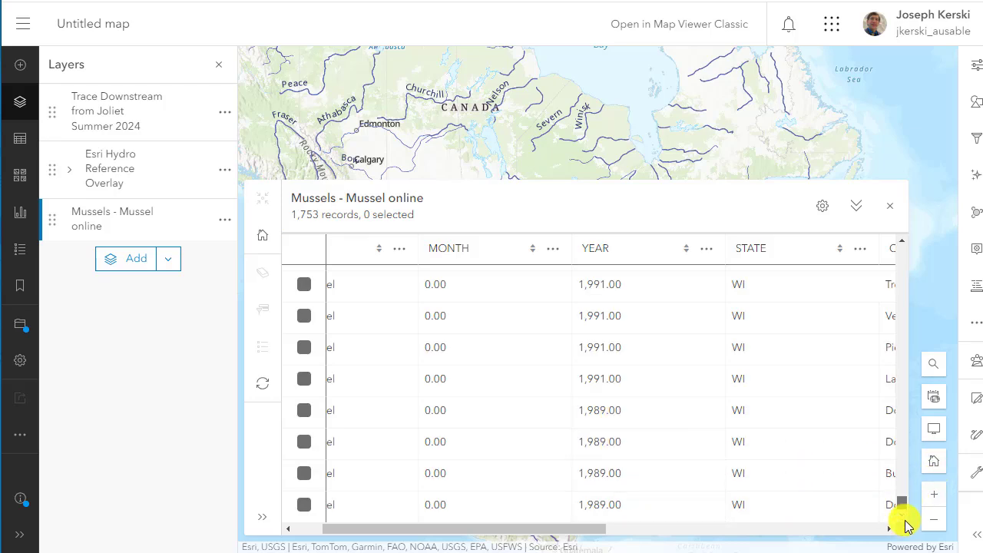
left_click_drag(900, 514, 898, 266)
left_click(893, 201)
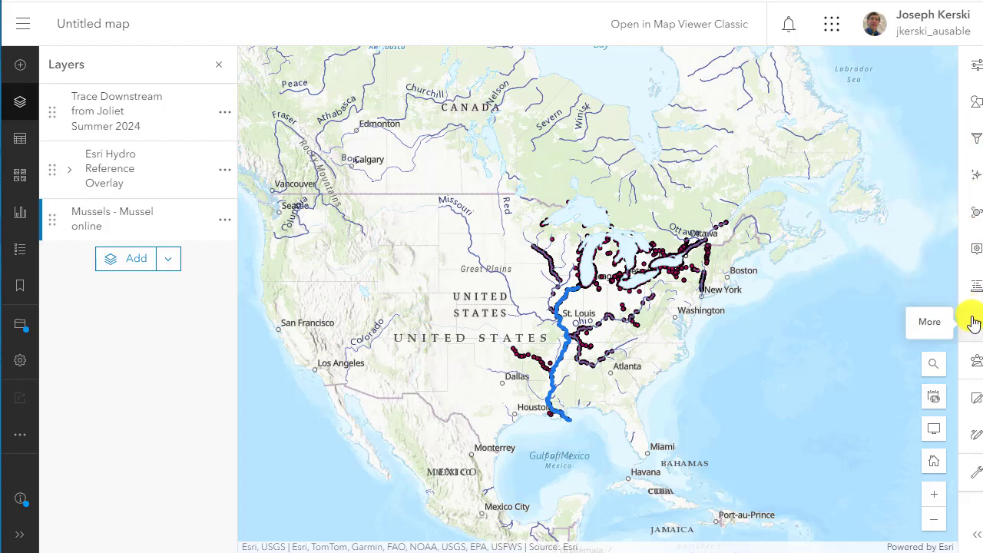
left_click(973, 322)
left_click(973, 361)
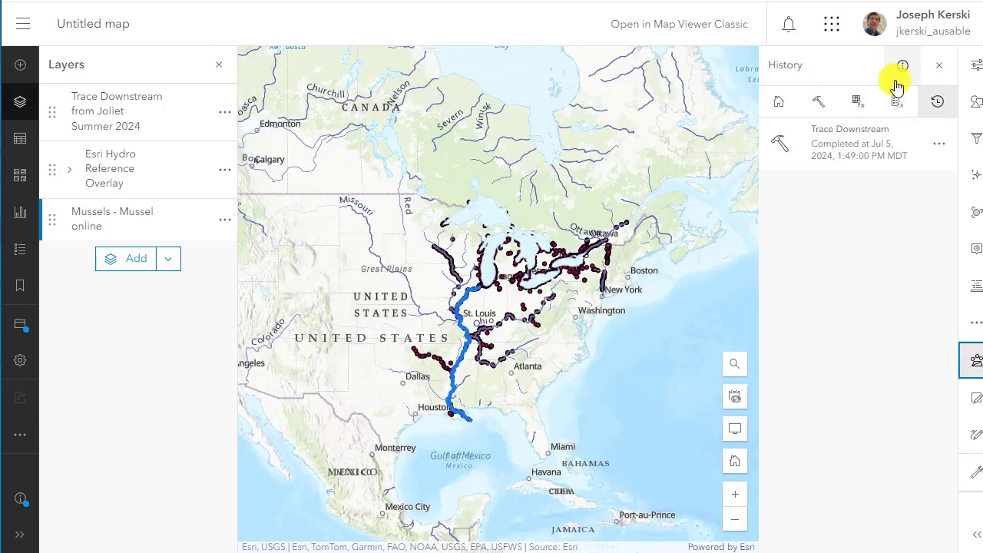
left_click(936, 67)
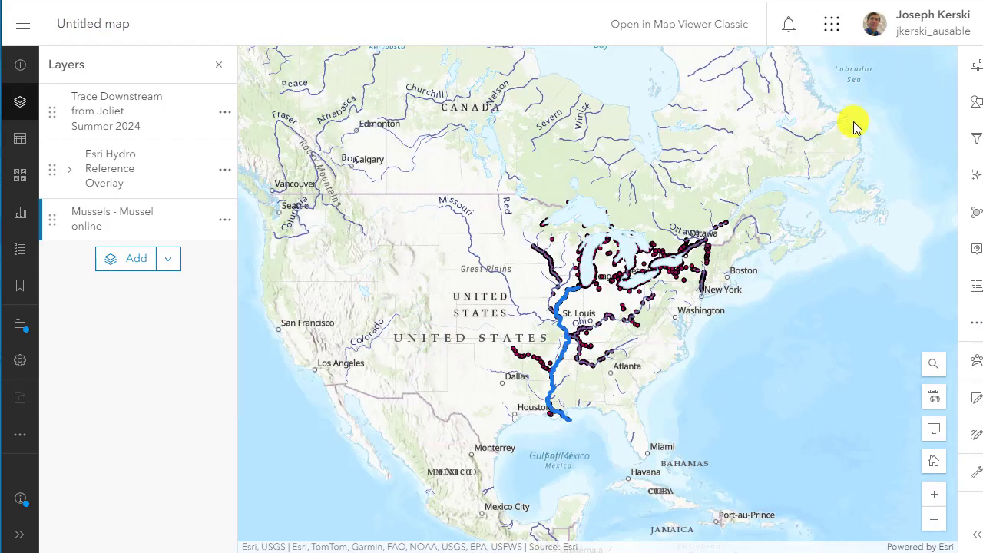
Search the analysis tools for "summarize" and open the Summarize Center and Dispersion tool
left_click(976, 361)
left_click(781, 102)
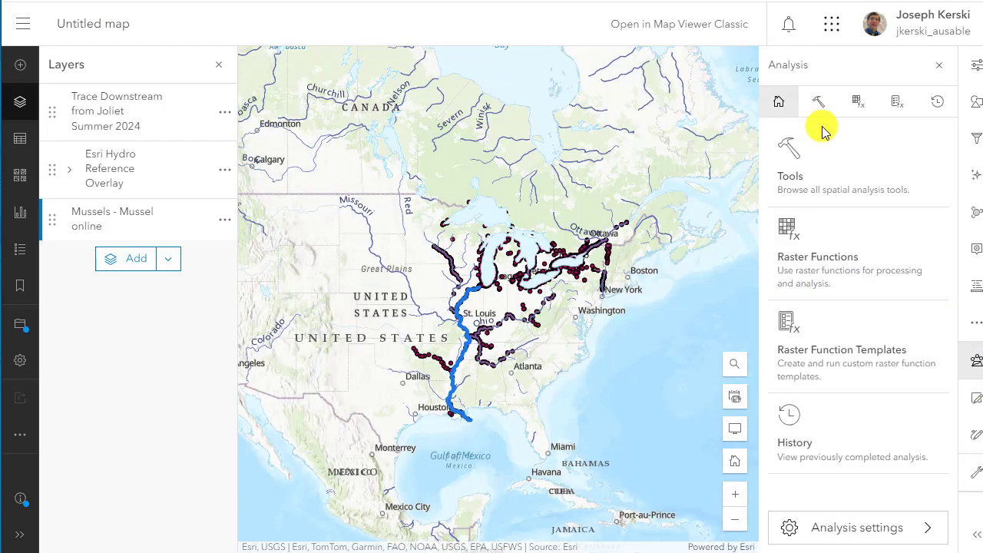
left_click(821, 103)
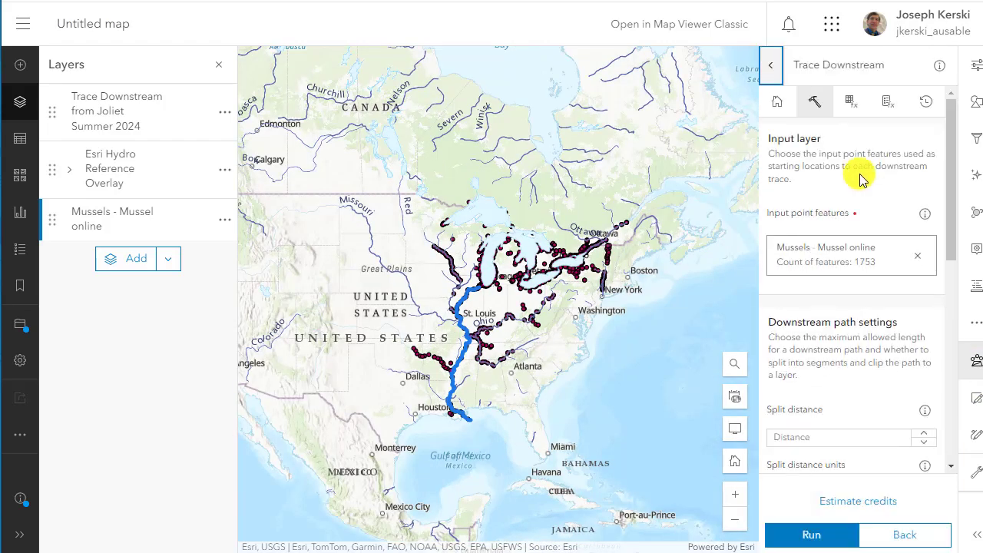
left_click(775, 67)
left_click(840, 136)
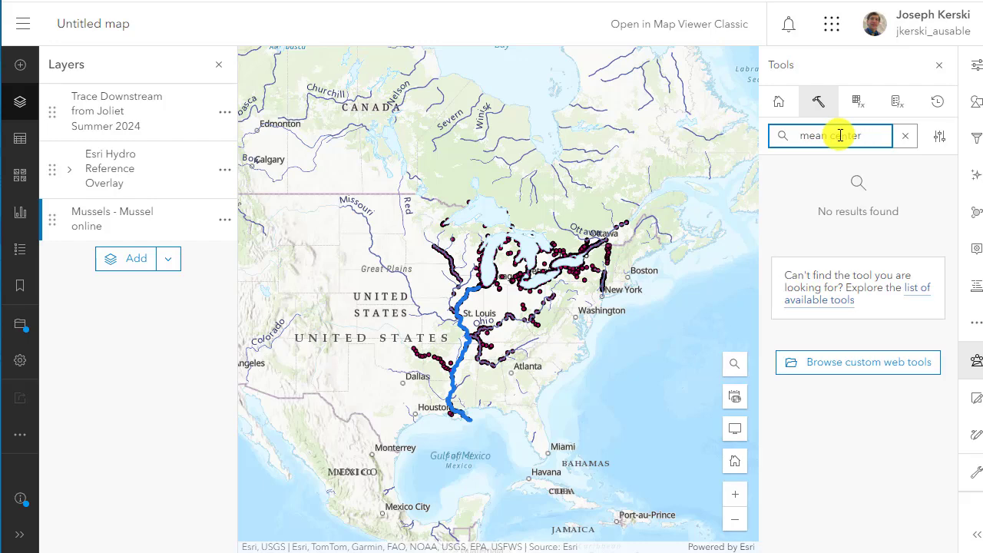
triple_click(841, 135)
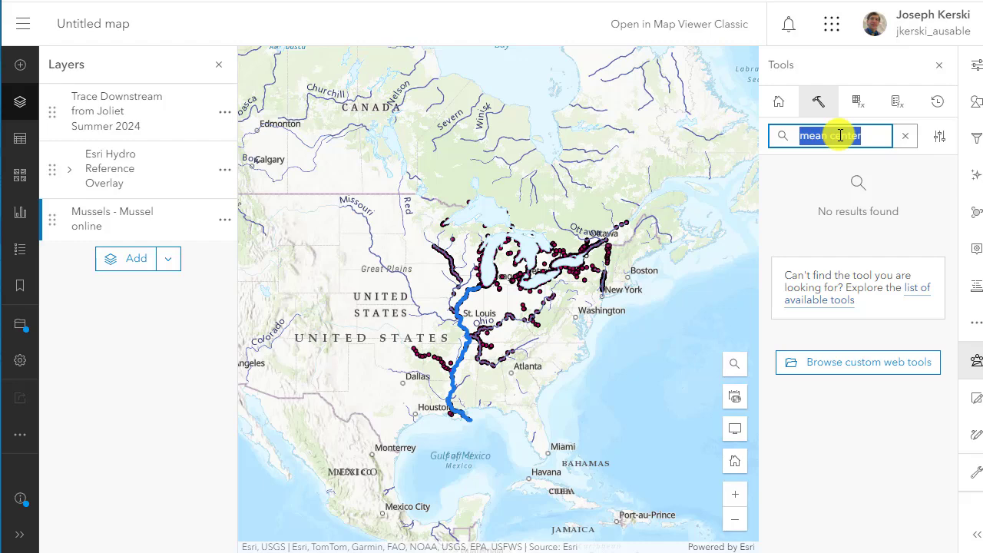
type("sum")
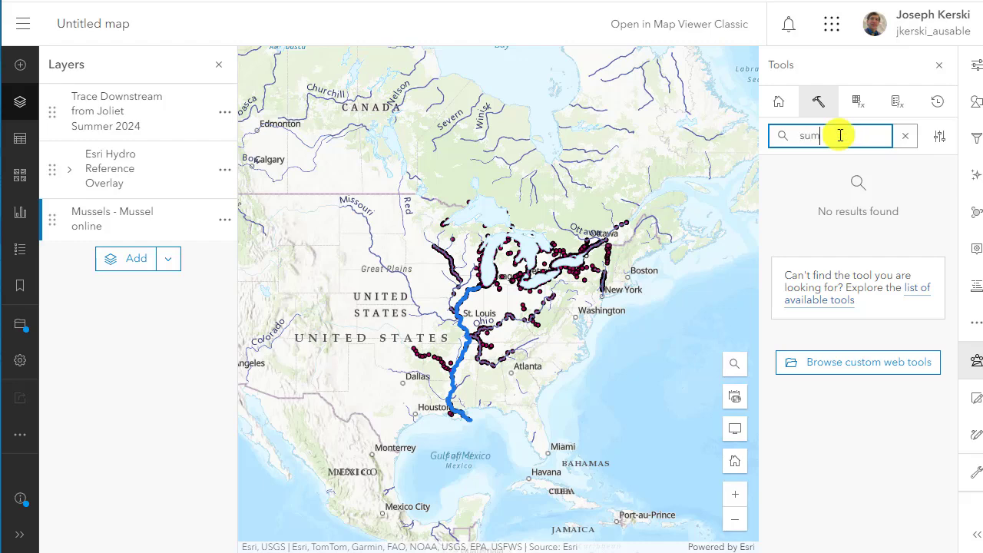
type("marize")
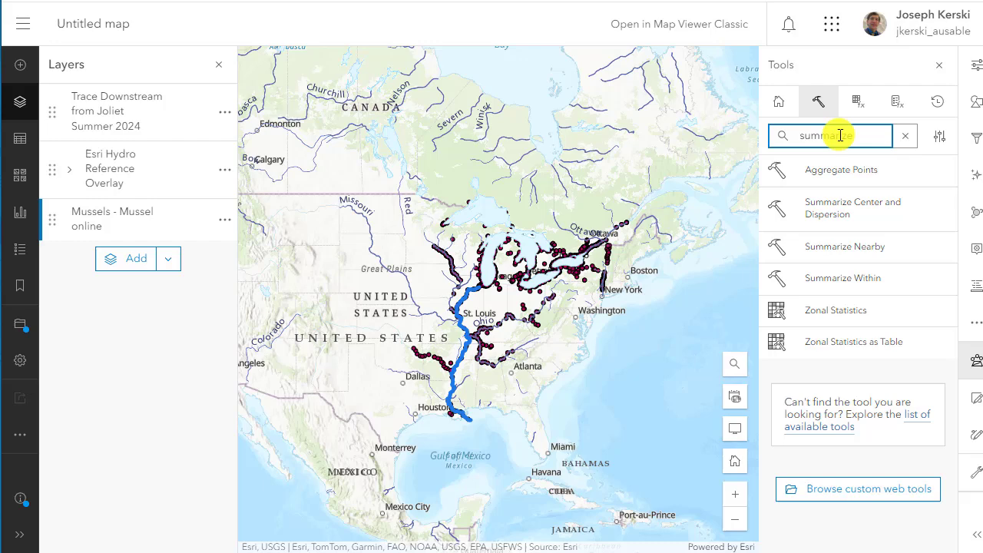
left_click(840, 214)
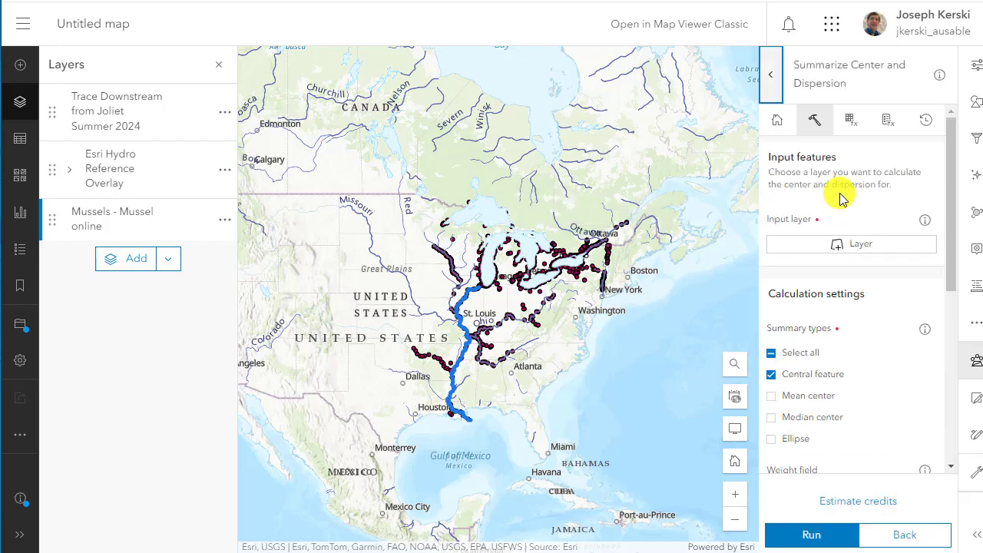
Set the summary types to Mean center and Ellipse, leaving Central feature deselected
left_click(858, 256)
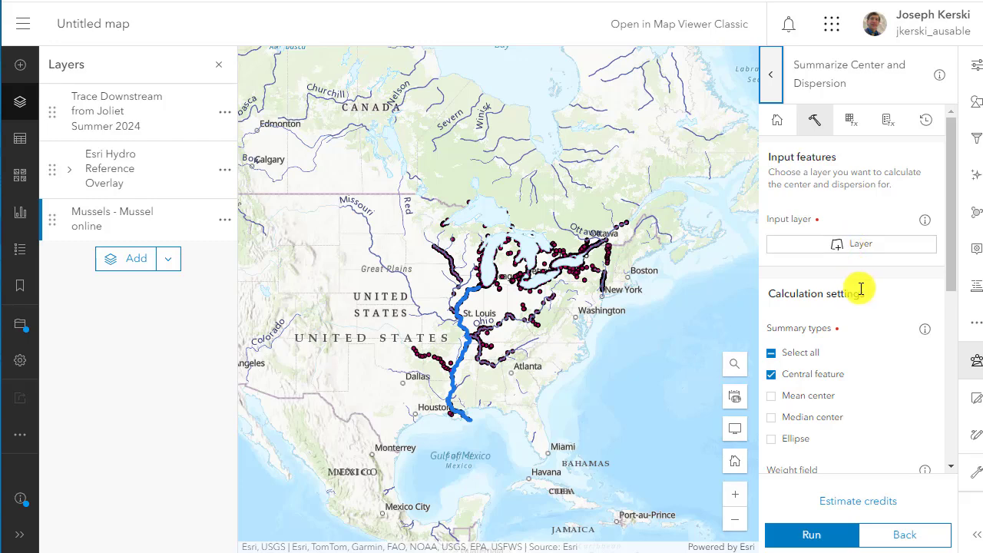
left_click(772, 440)
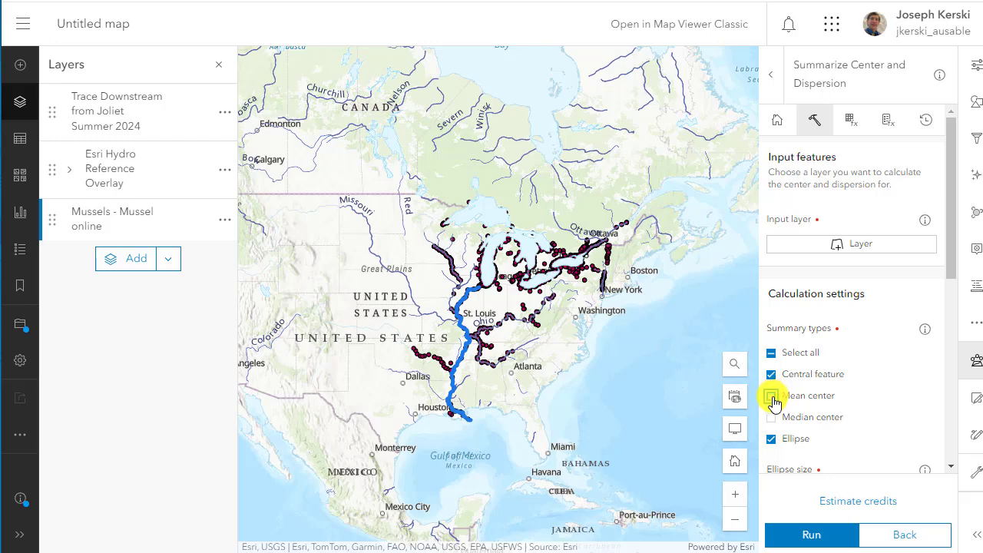
left_click(771, 396)
left_click(769, 374)
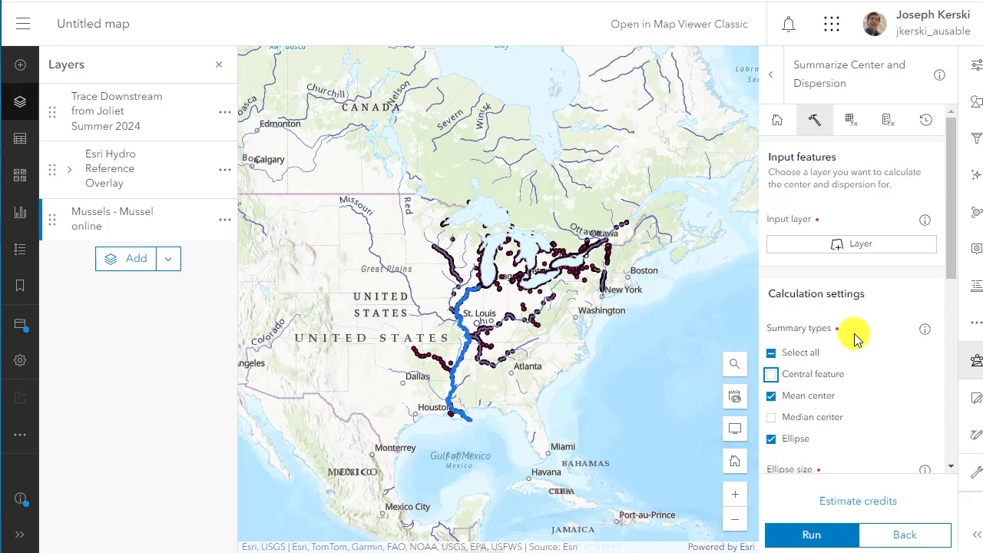
scroll(856, 338, "down", 3)
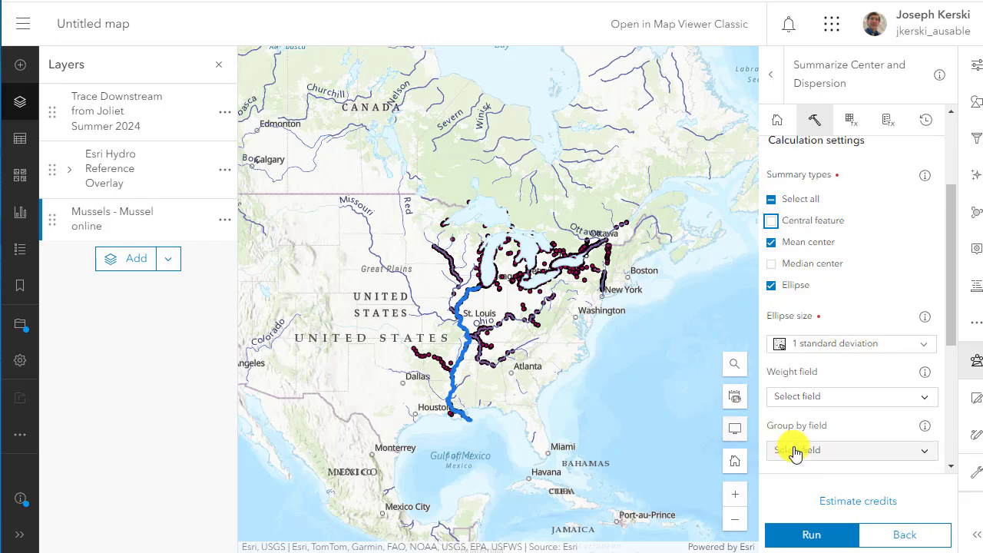
Name the result layer mean_center_and_std_dev_ellipse_before_1995_summer2024_courseJJK and try to run the analysis
scroll(837, 449, "down", 3)
left_click(835, 431)
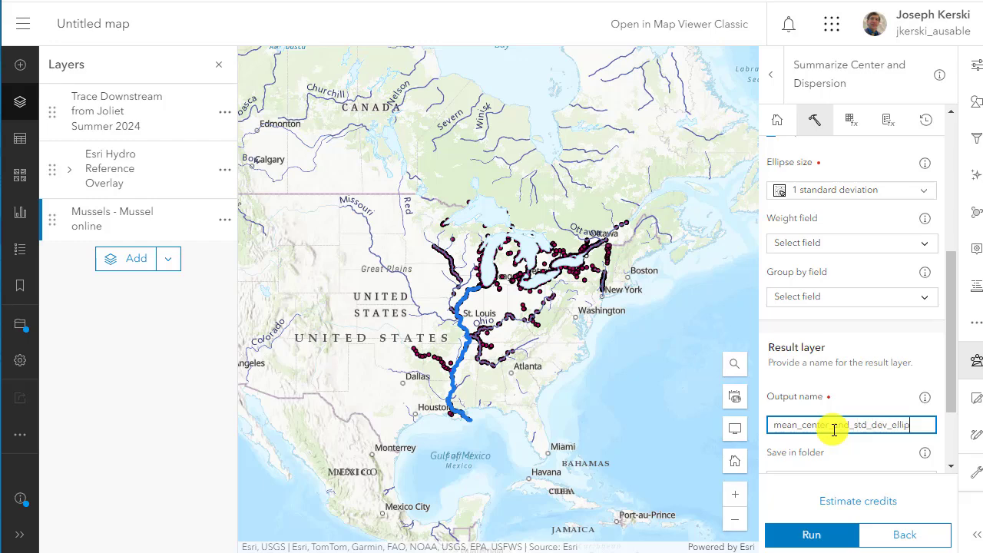
type("efore_199")
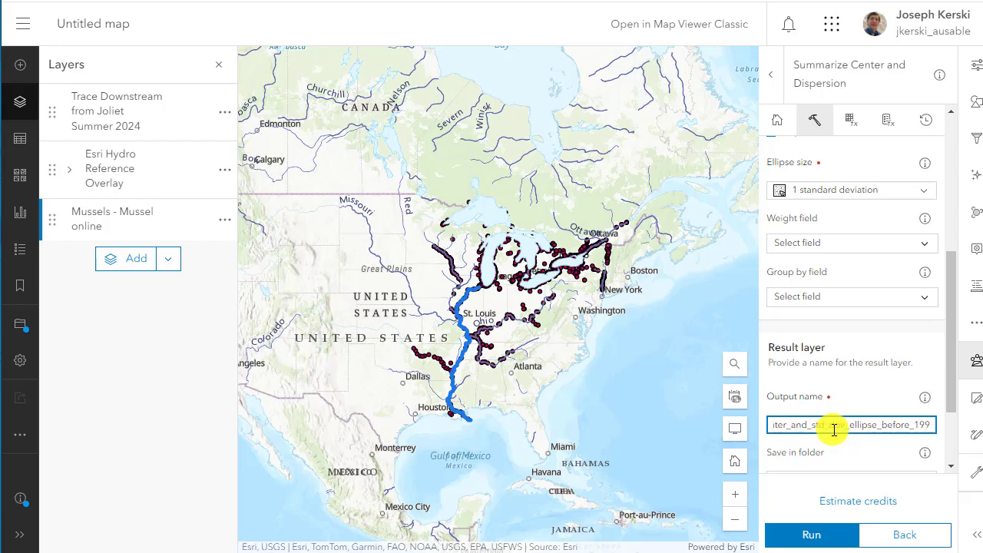
type("5_summer20")
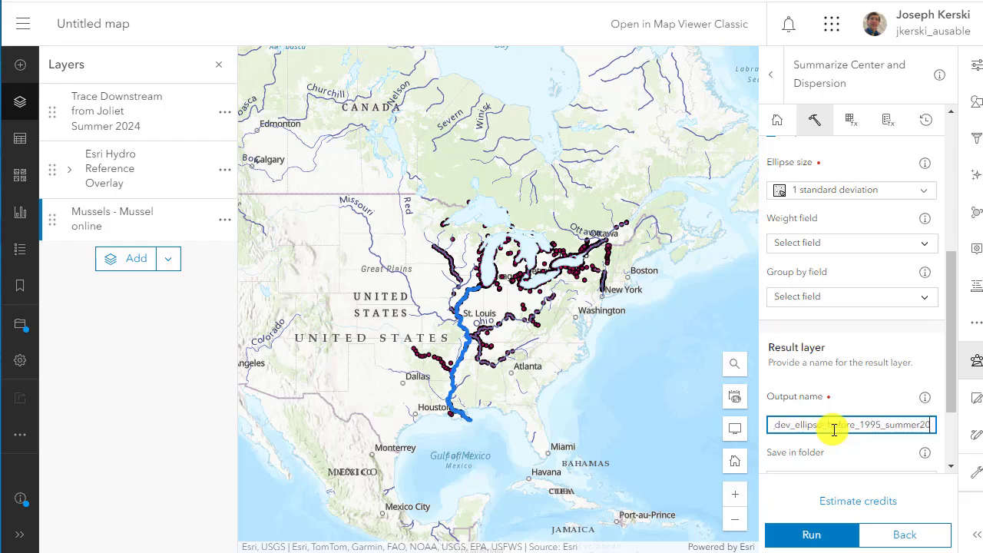
type("24_course")
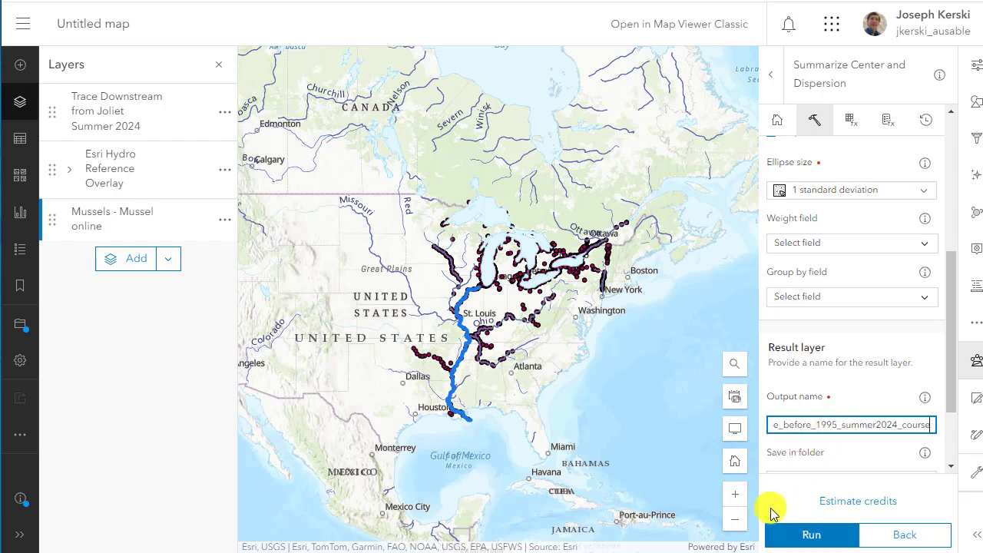
type("JJK")
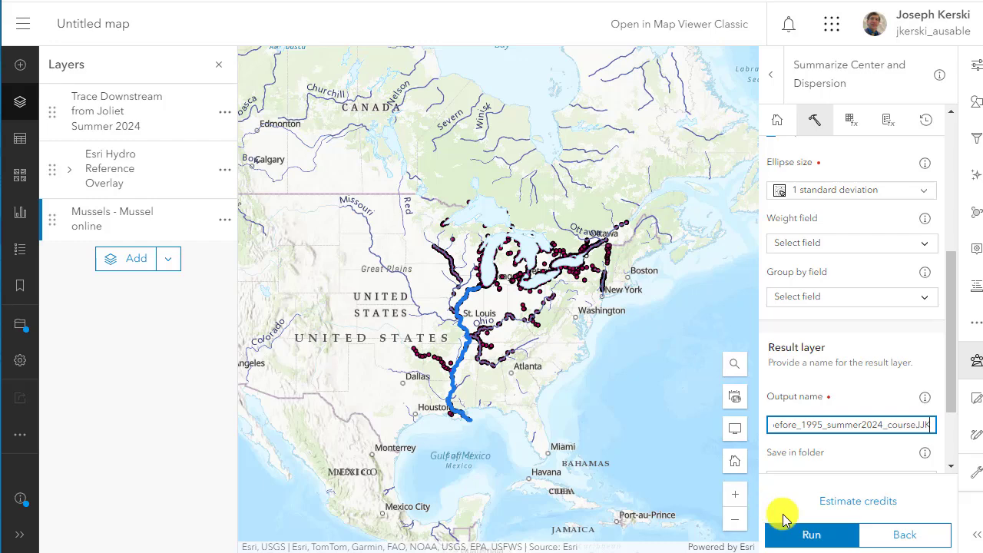
left_click(779, 533)
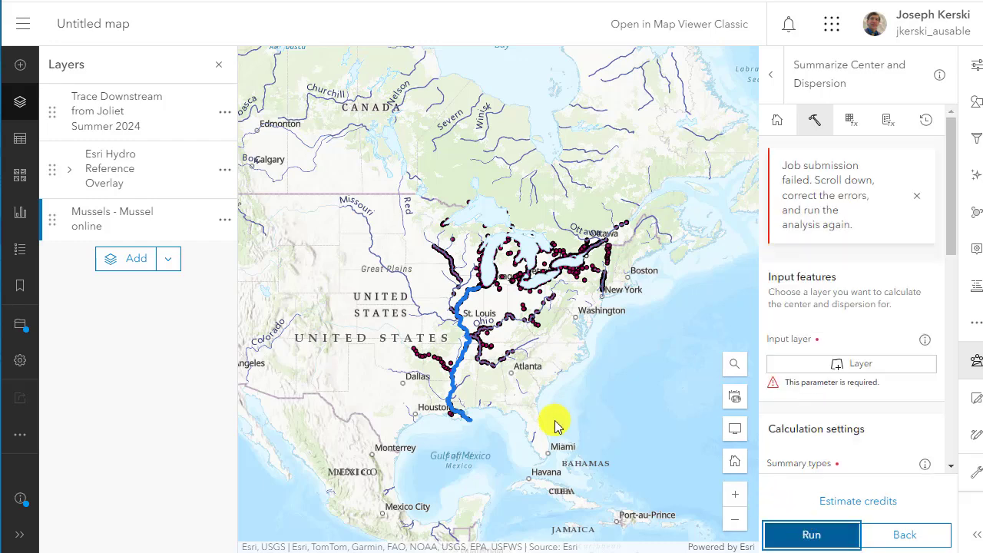
Choose Mussels - Mussel online as the input layer and run the center and dispersion analysis
left_click(904, 374)
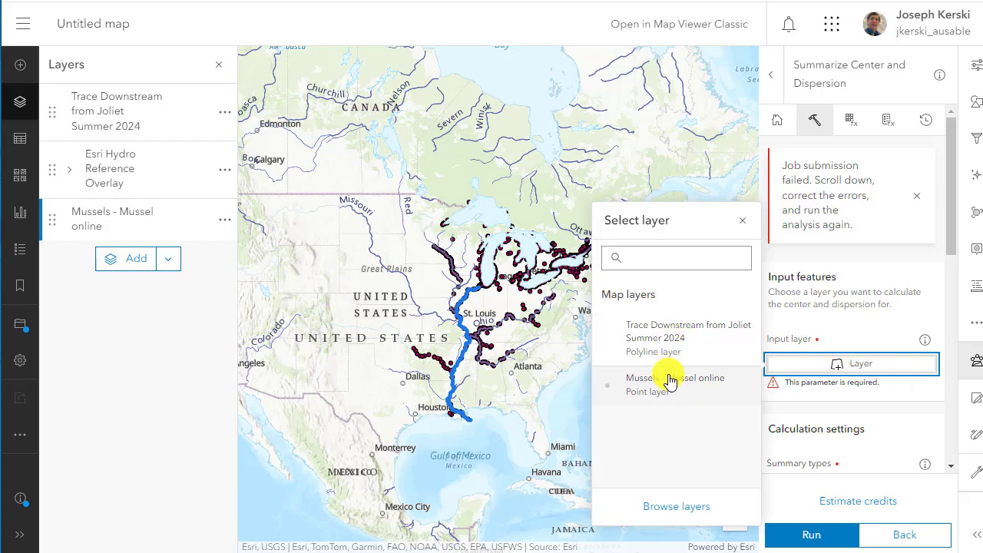
left_click(670, 380)
scroll(845, 392, "down", 3)
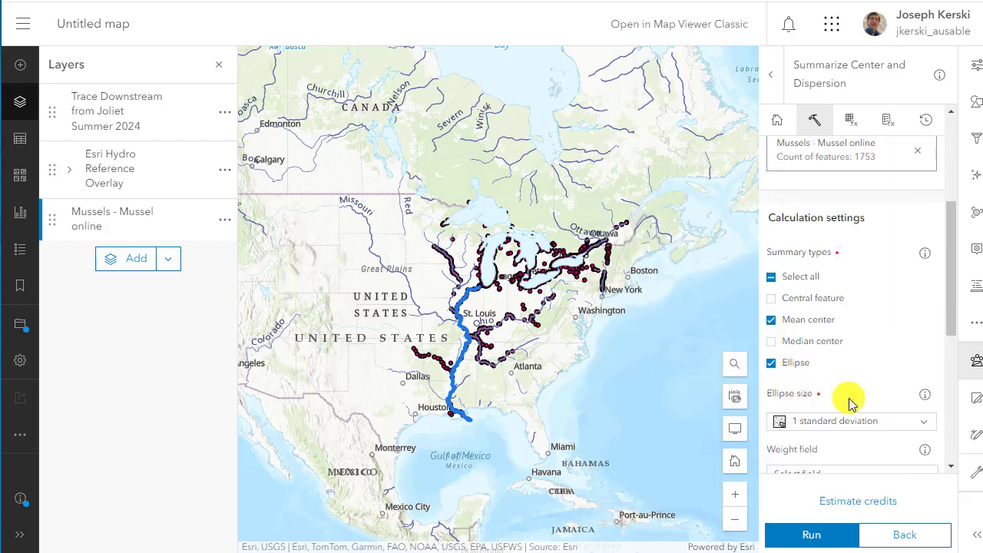
scroll(848, 398, "down", 5)
left_click(798, 532)
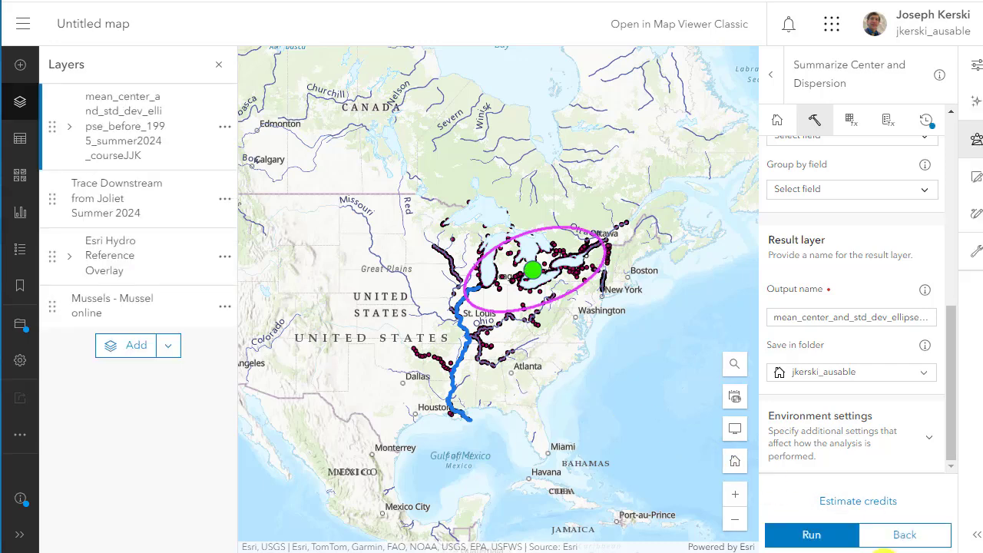
Open the symbol style settings for the single location symbol of MeanCenterLayer within the new mean center and ellipse group
left_click(68, 132)
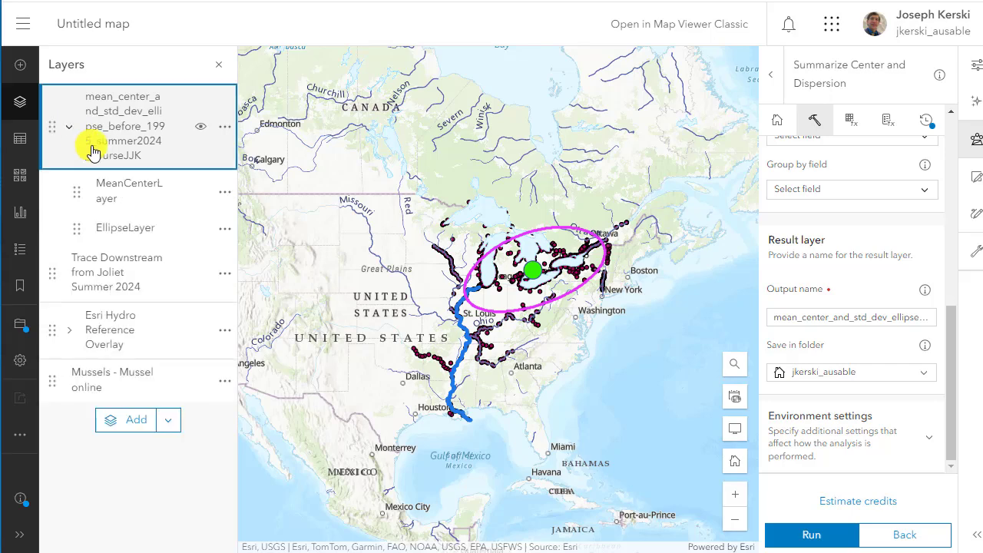
left_click(134, 190)
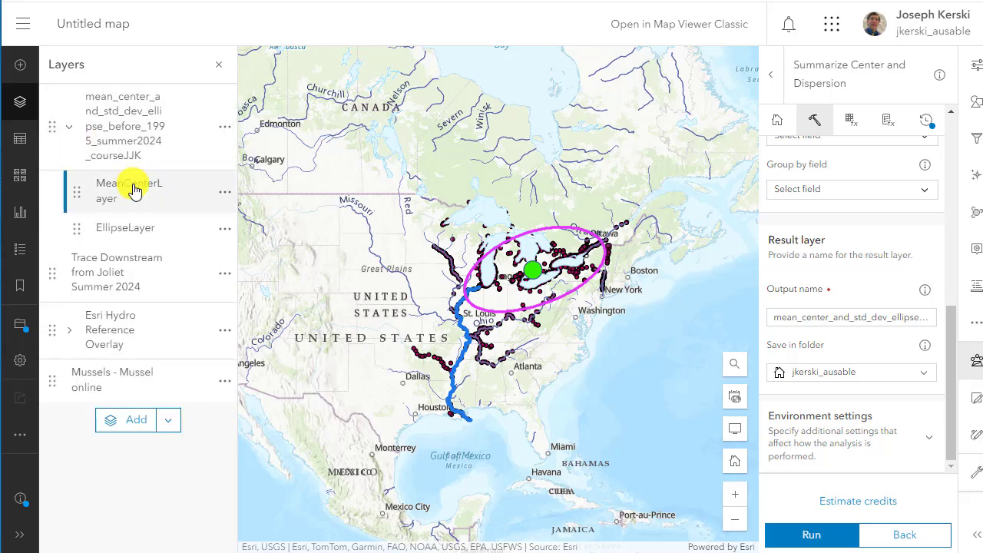
left_click(976, 108)
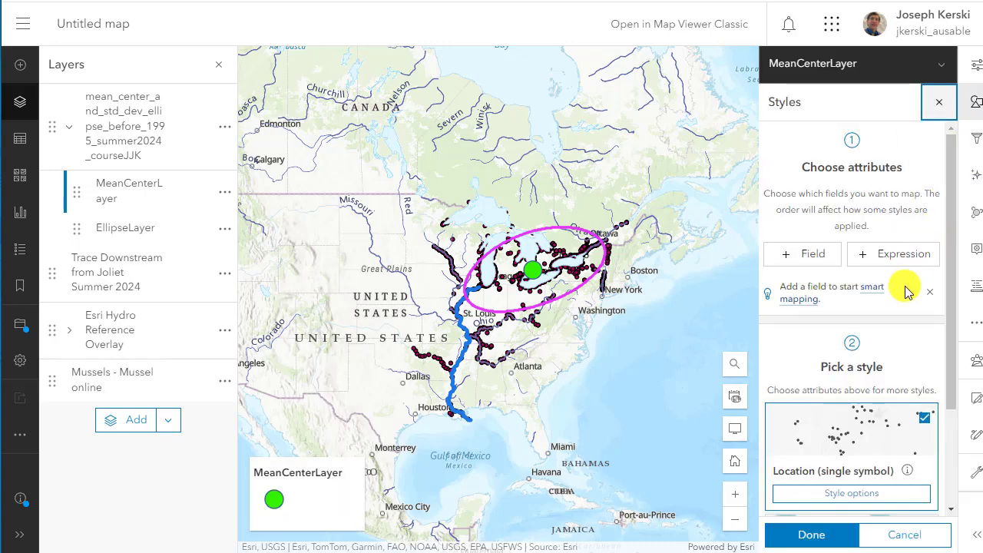
scroll(881, 302, "down", 3)
left_click(842, 357)
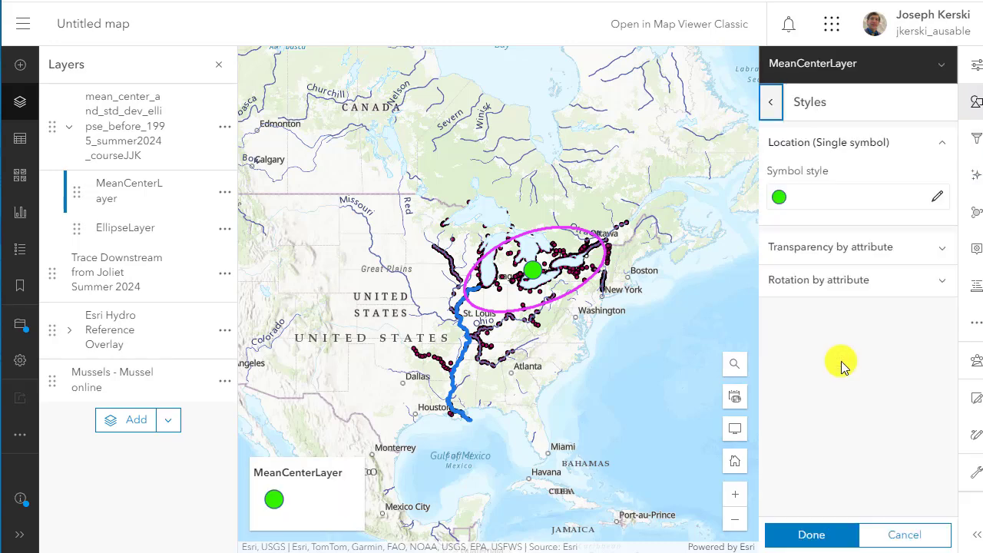
left_click(781, 200)
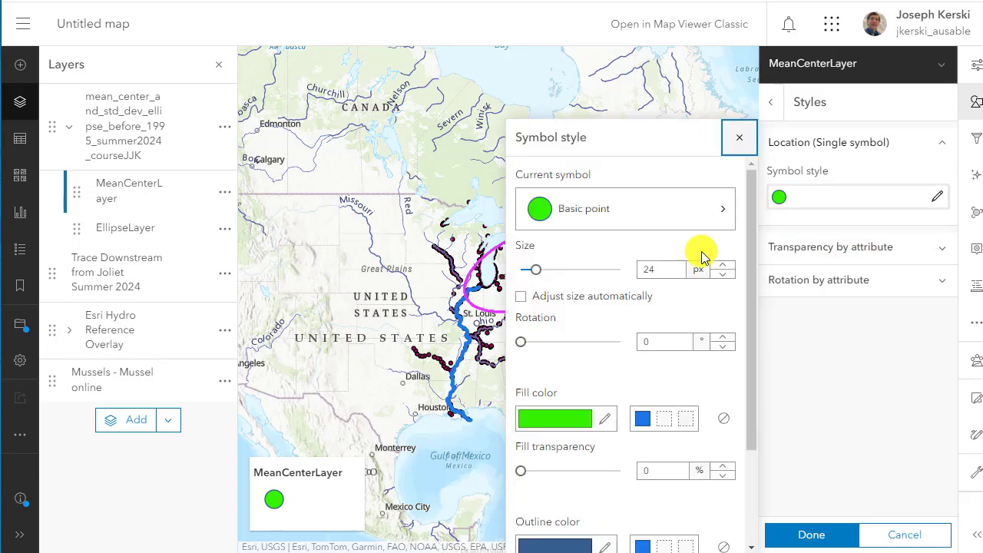
left_click(537, 222)
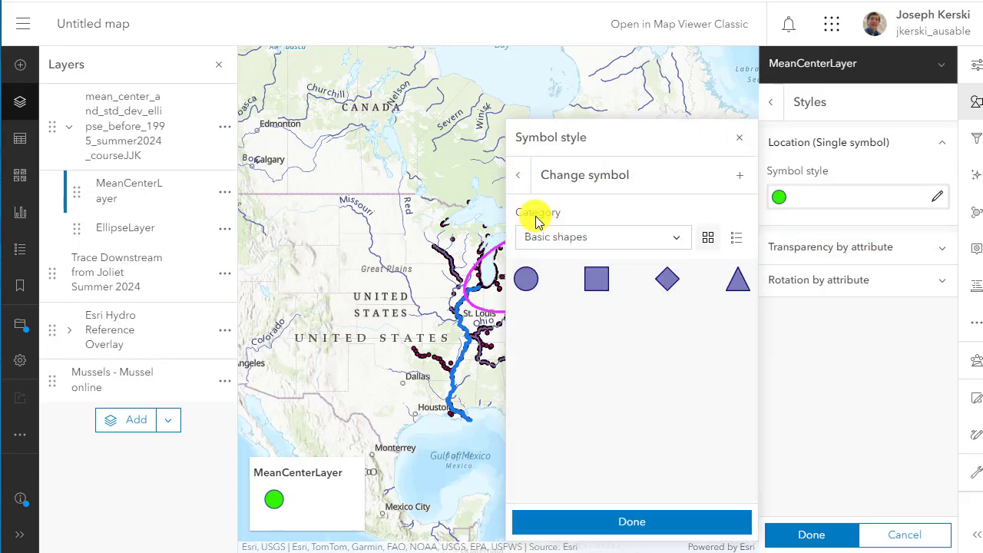
left_click(523, 176)
Change the mean center symbol's fill color to a muted medium green
left_click(567, 421)
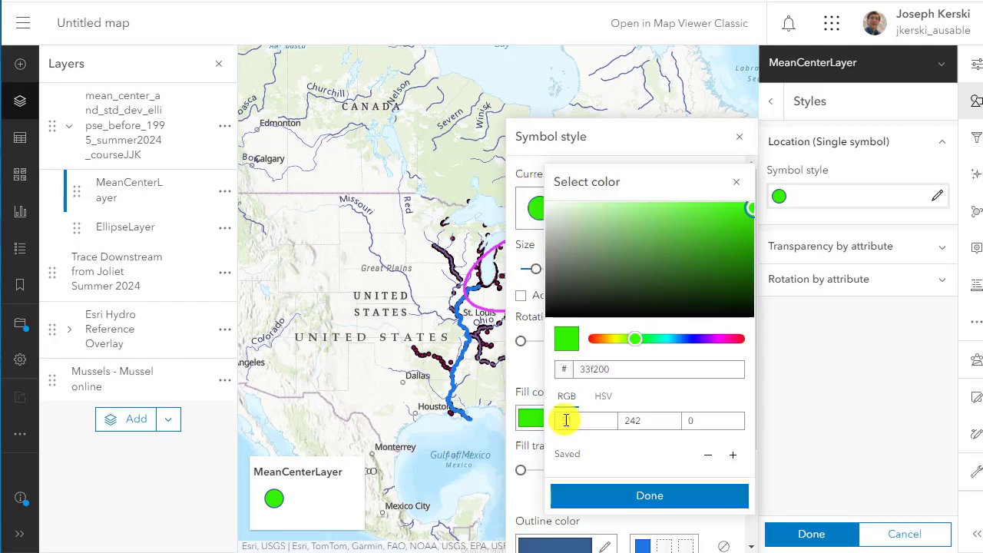
left_click(611, 283)
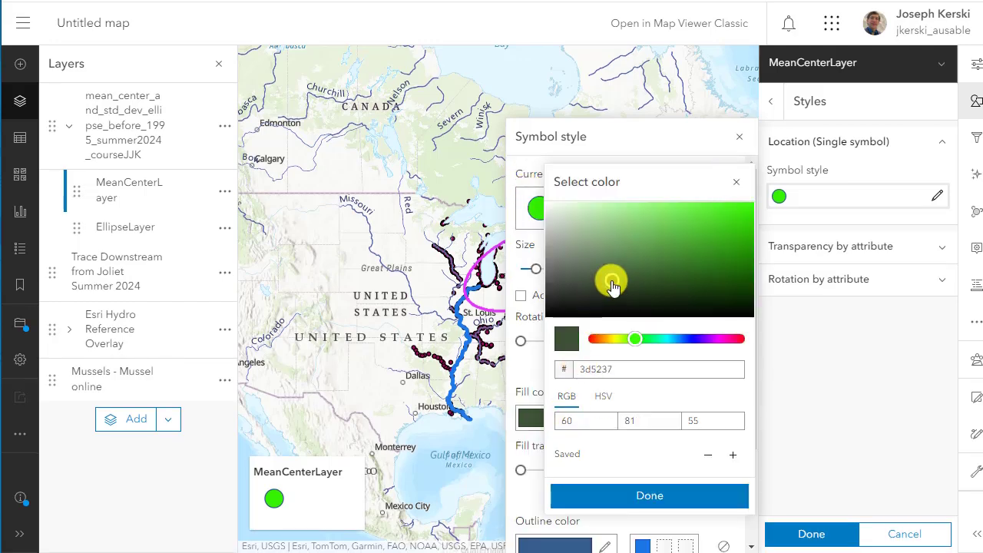
left_click(640, 339)
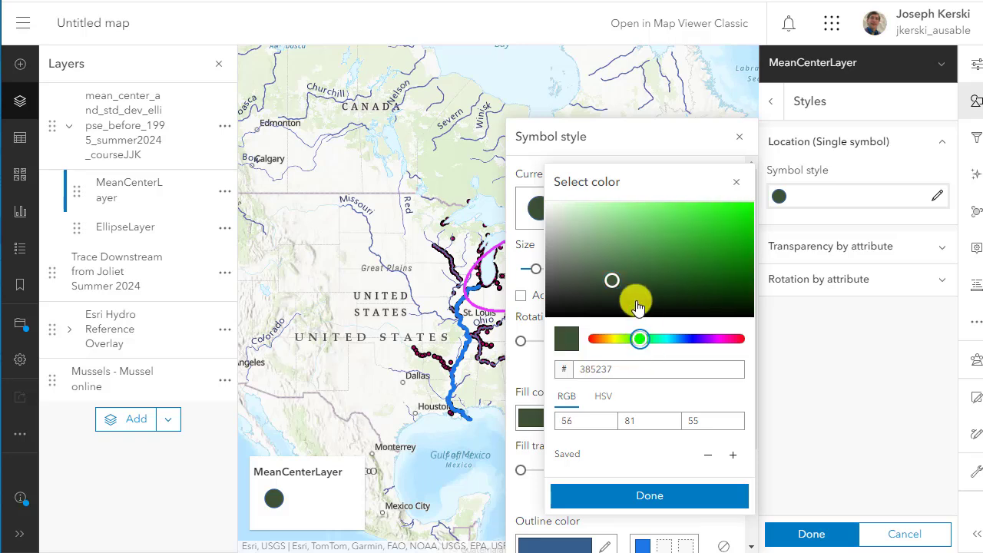
left_click(636, 277)
left_click(649, 493)
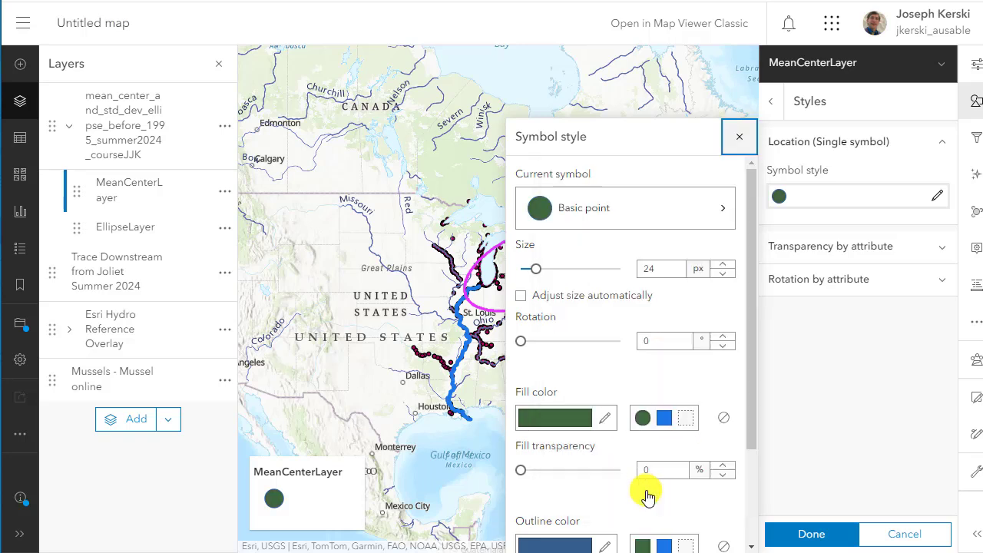
left_click(546, 419)
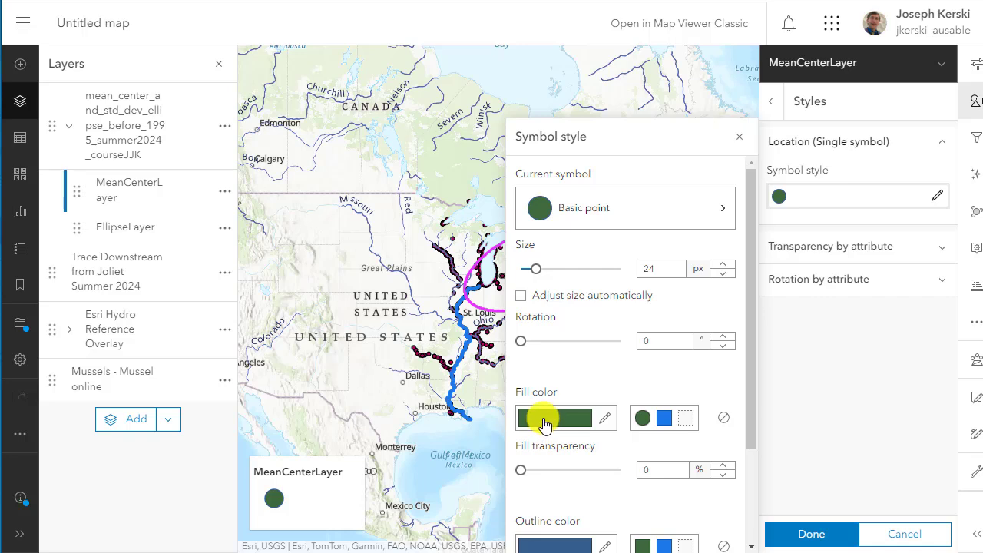
left_click_drag(636, 277, 649, 256)
left_click(635, 492)
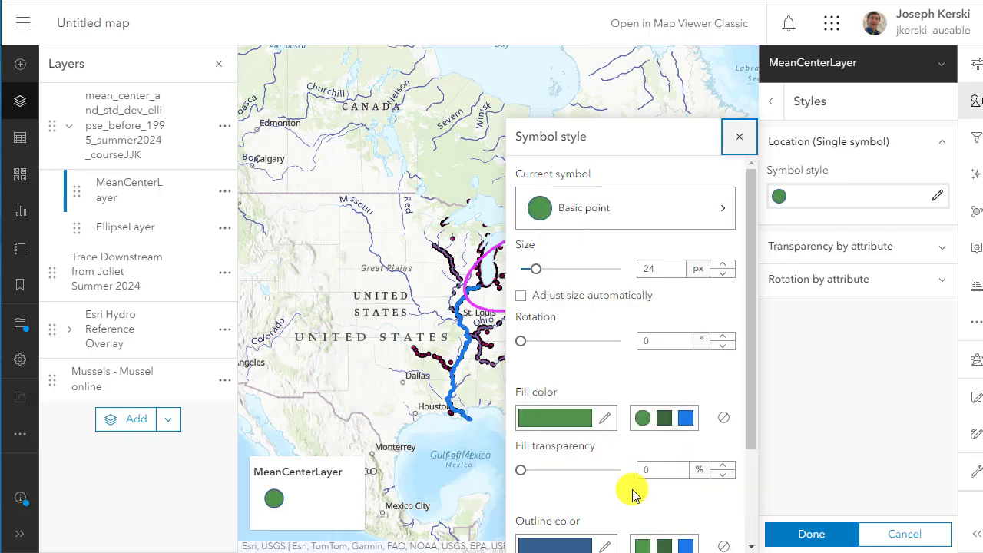
Change the mean center symbol's outline color to green
scroll(639, 503, "down", 3)
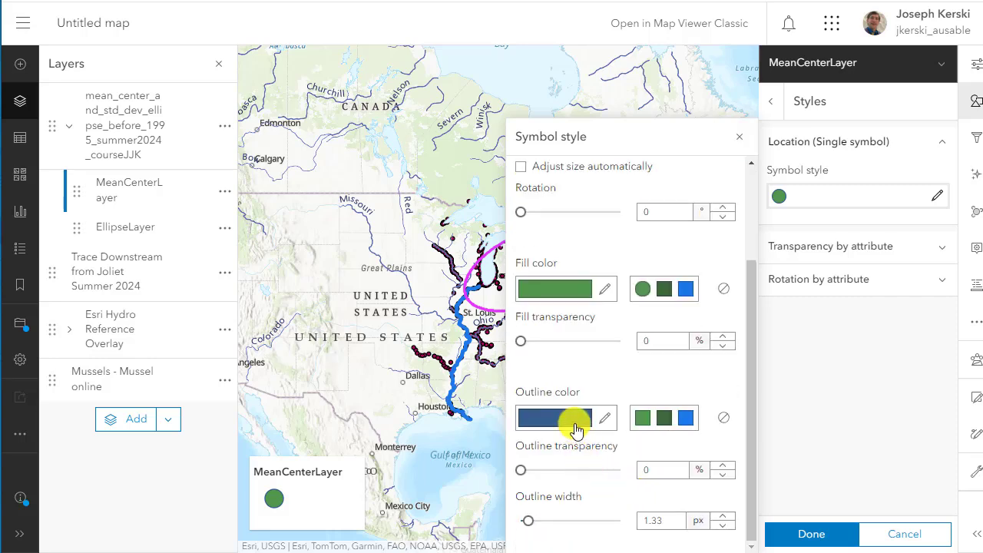
left_click(575, 426)
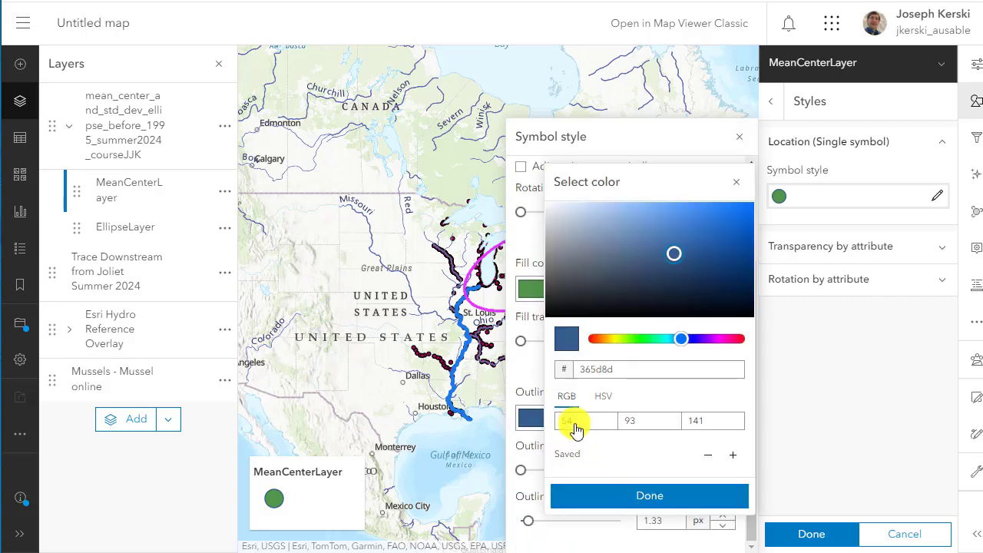
left_click(647, 339)
left_click(659, 494)
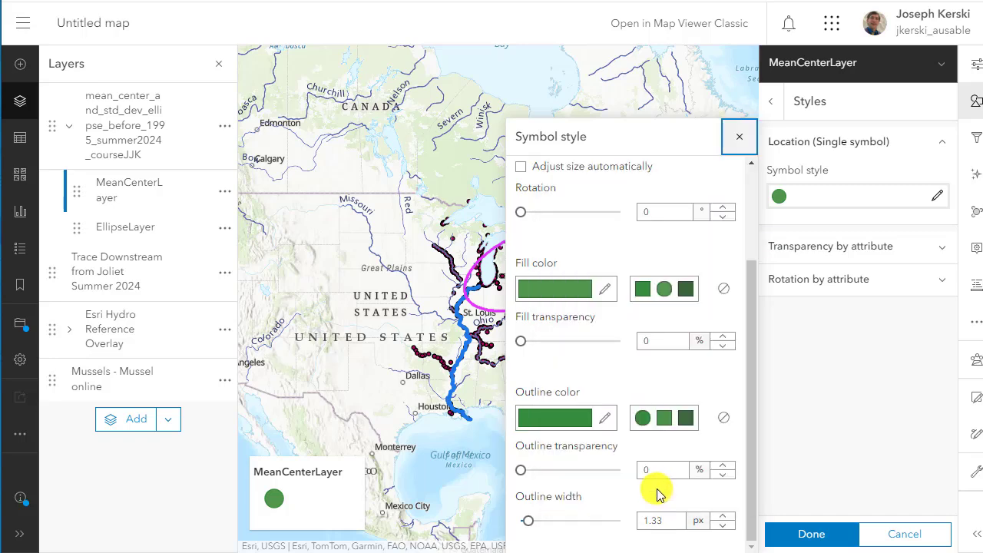
Review the mean center symbol's size, color and outline settings, and confirm its style
scroll(635, 520, "up", 1)
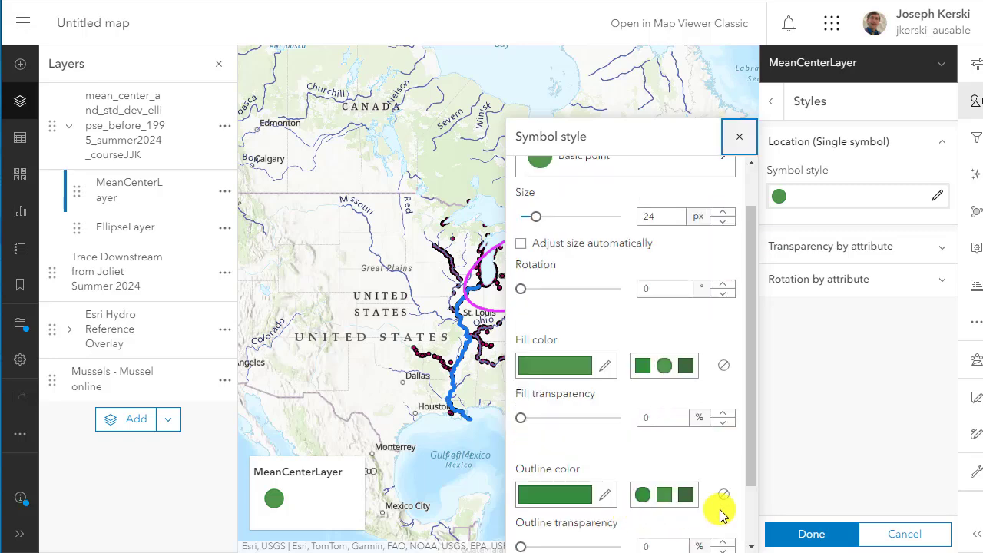
scroll(602, 464, "up", 1)
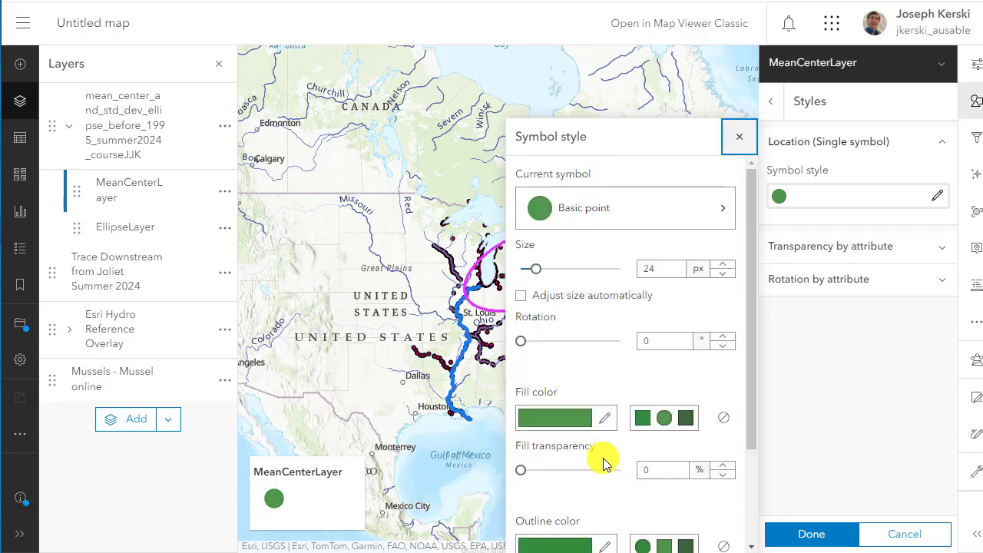
scroll(602, 464, "down", 2)
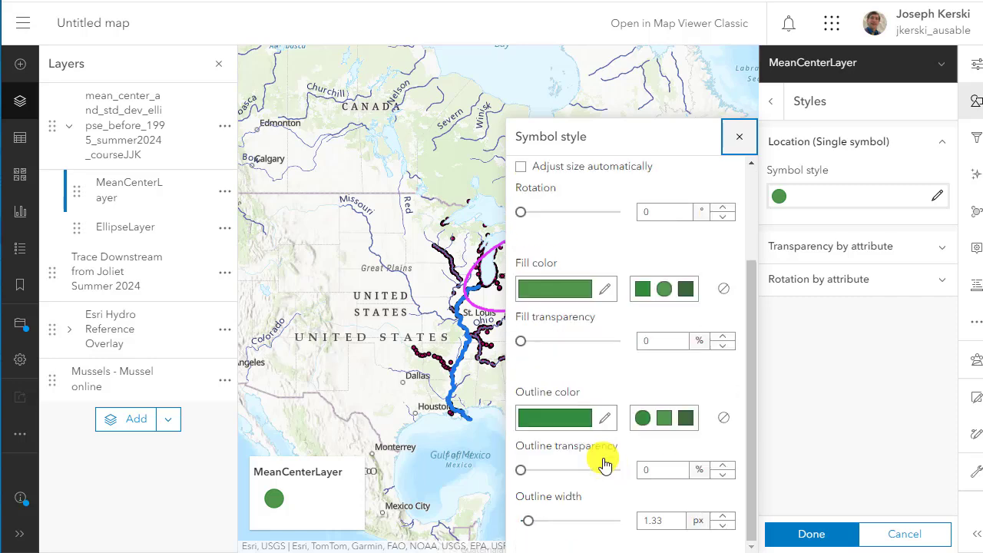
left_click(807, 533)
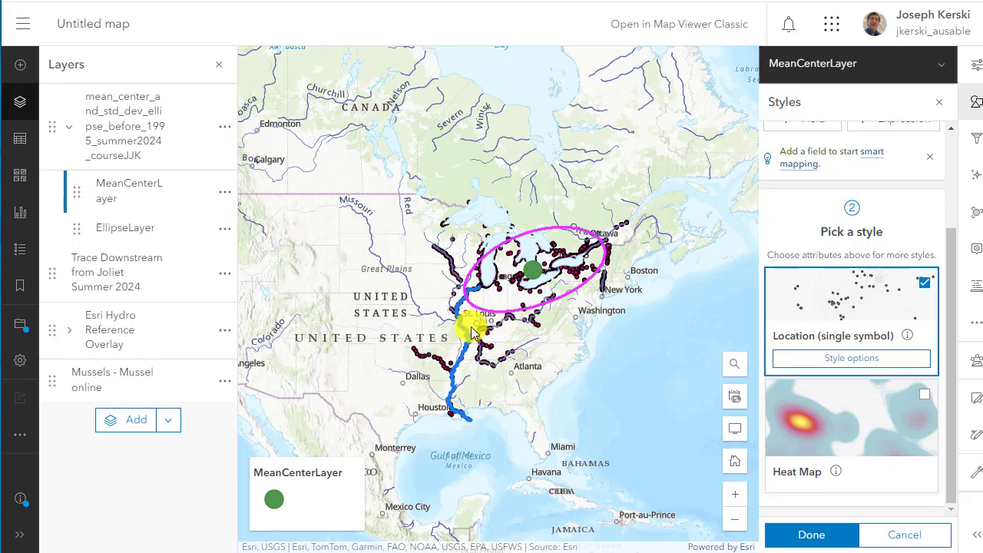
Restyle the pre-1995 EllipseLayer with no fill and a green #358D3D outline, and finish its styling
left_click(125, 227)
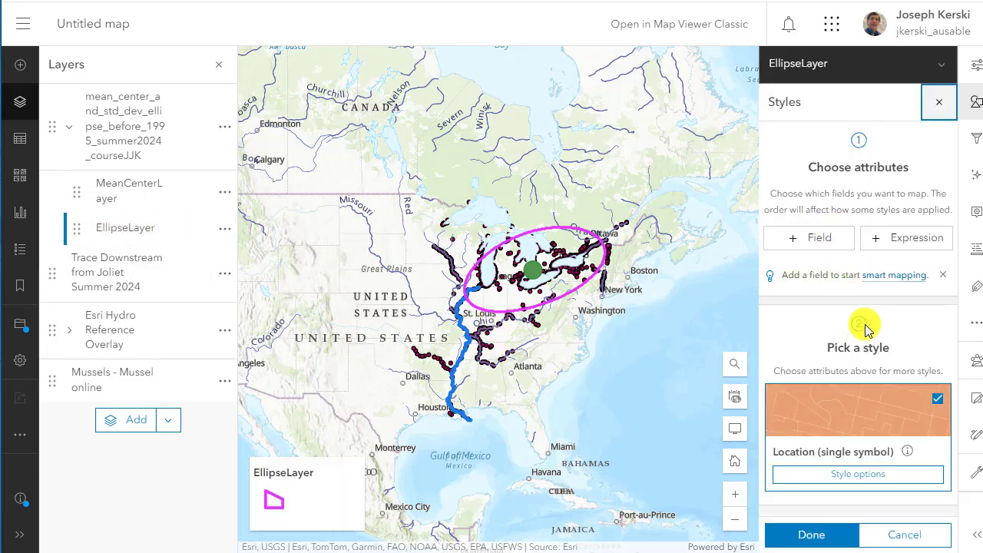
left_click(855, 471)
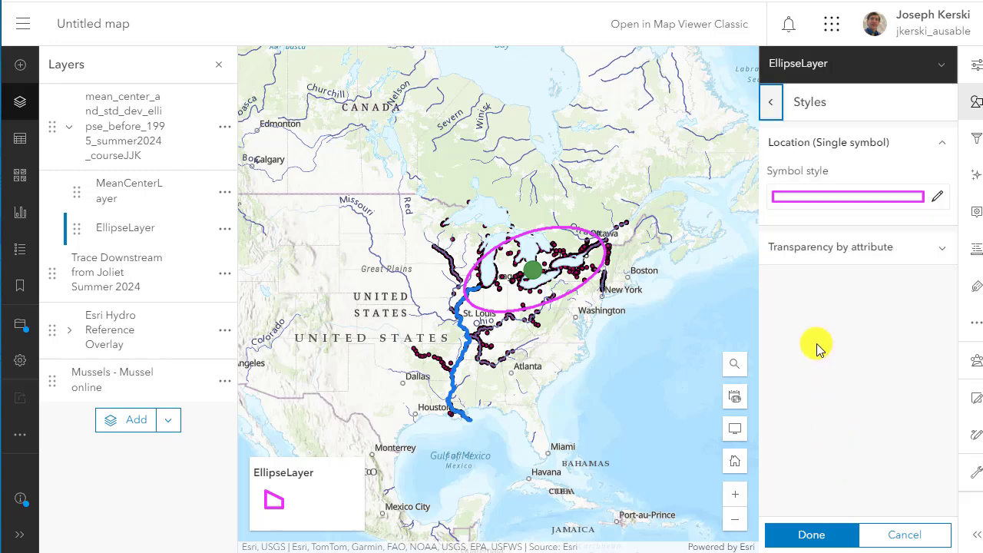
left_click(816, 203)
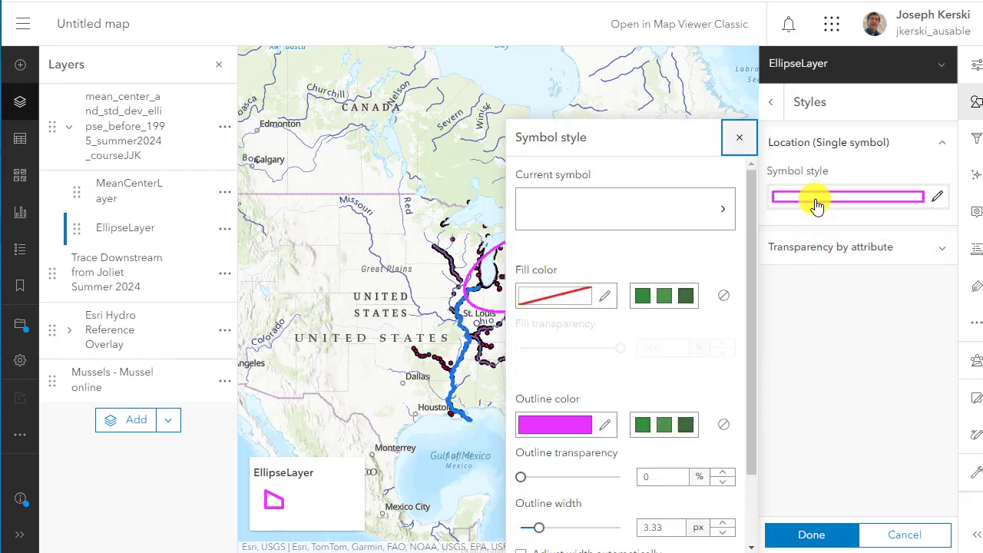
left_click(642, 296)
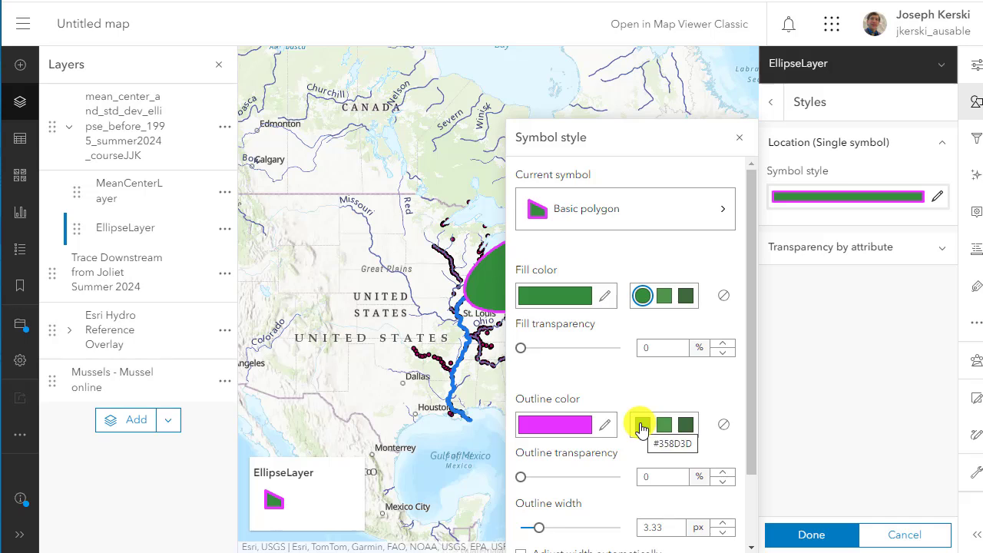
left_click(723, 296)
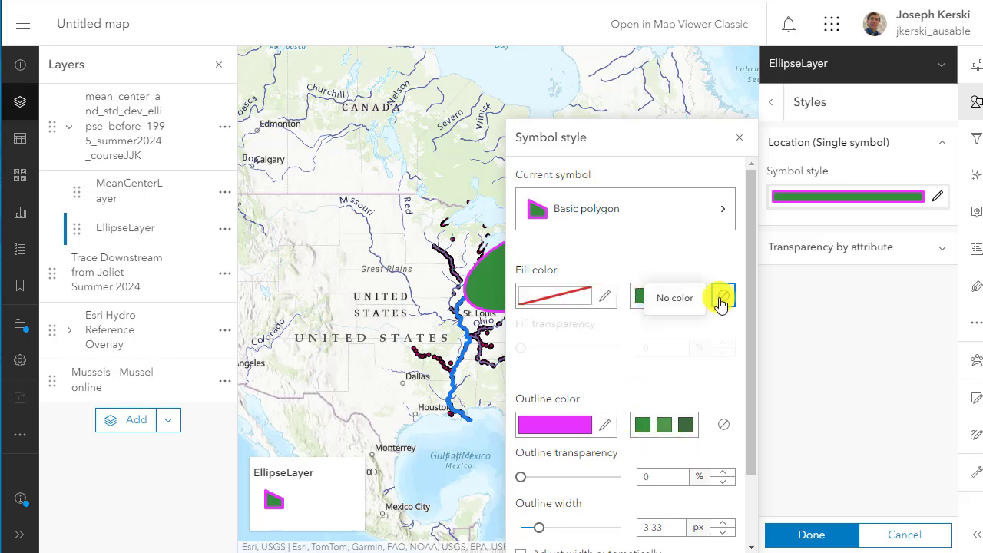
left_click(644, 424)
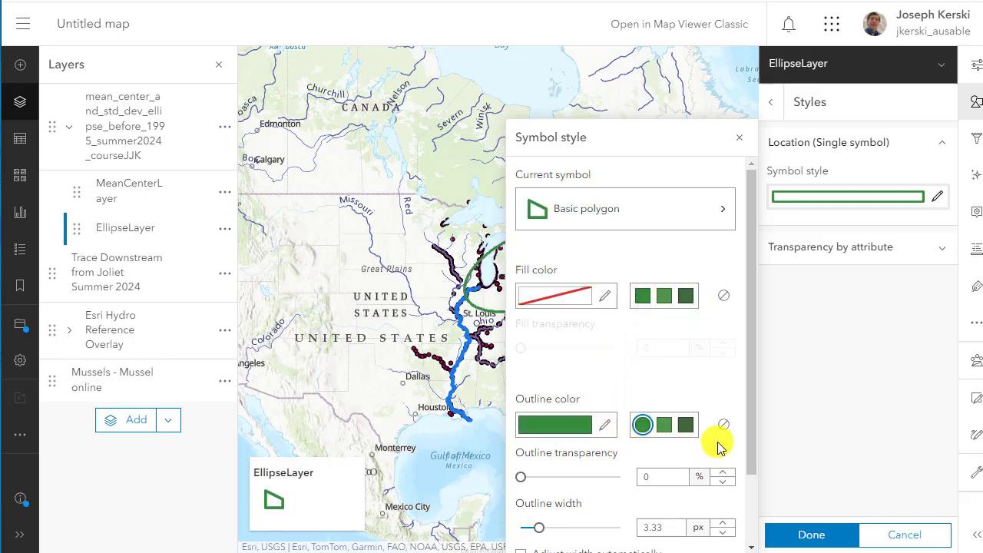
left_click(828, 530)
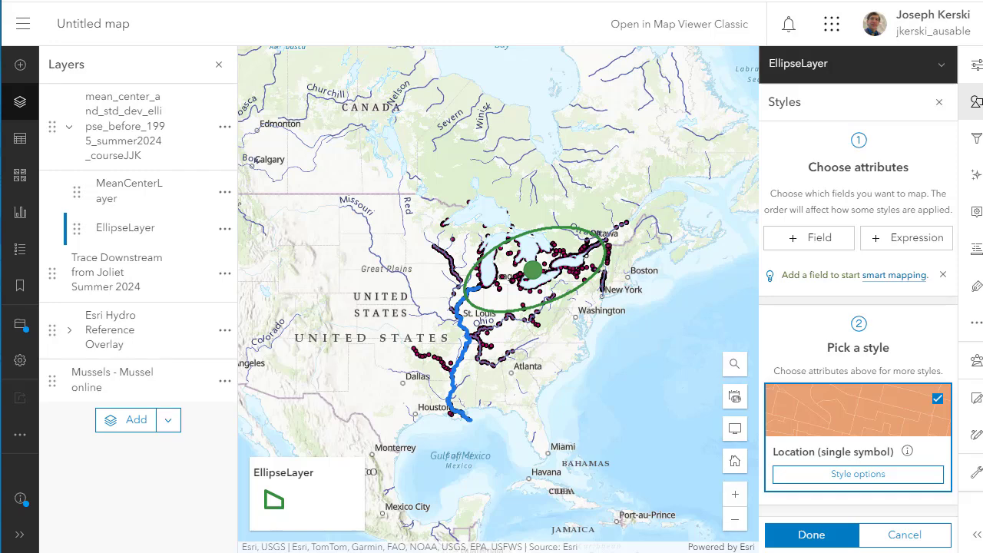
left_click(830, 533)
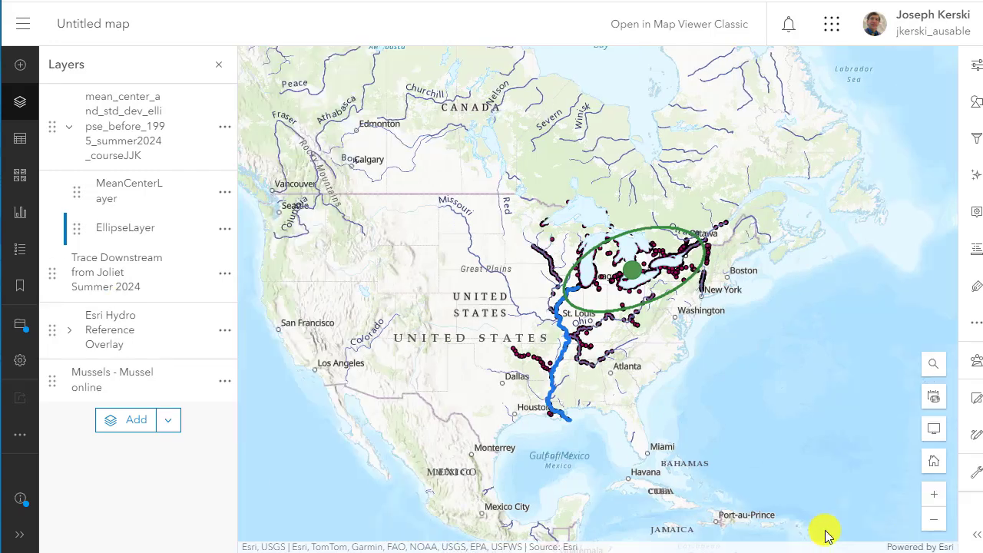
Clear the existing year filter on the Mussels - Mussel online layer
left_click(972, 139)
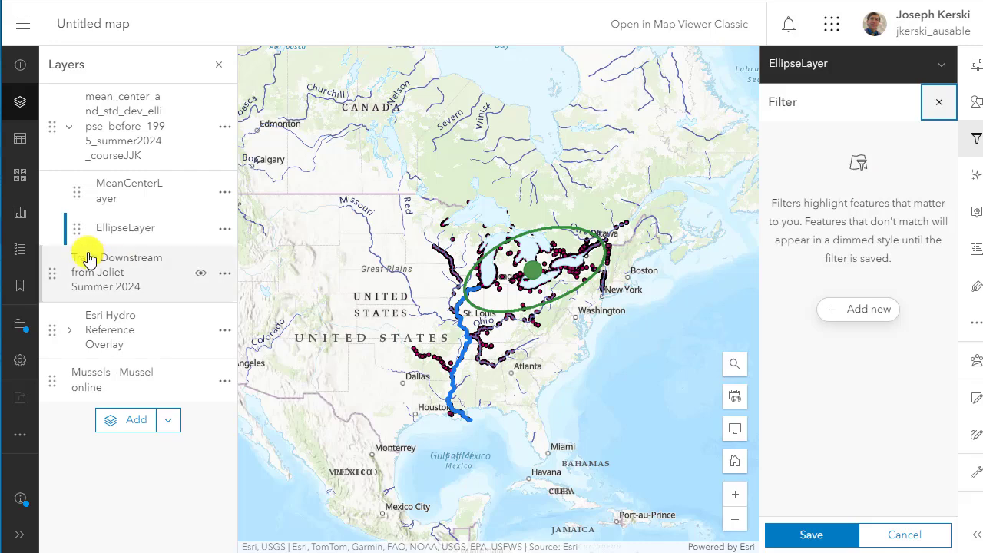
left_click(114, 377)
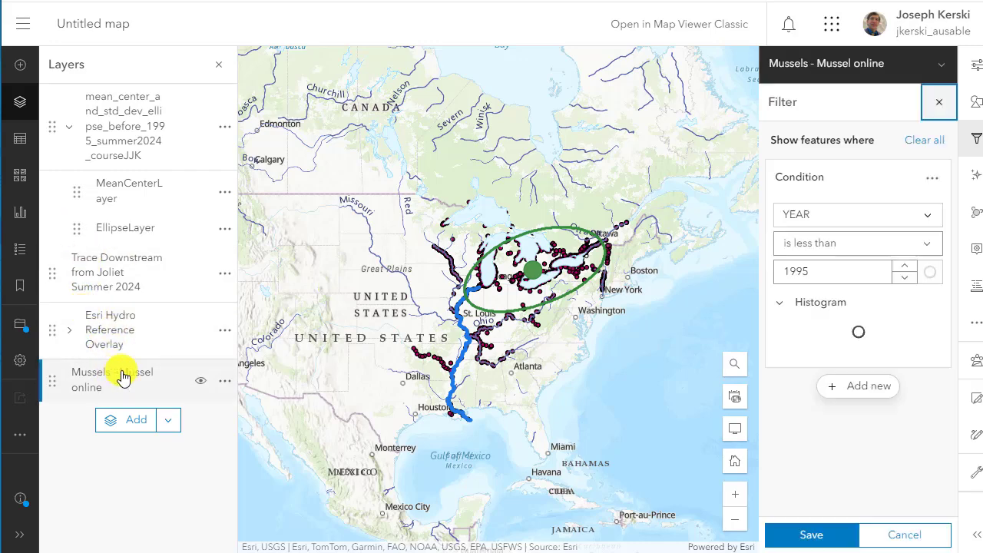
left_click(930, 148)
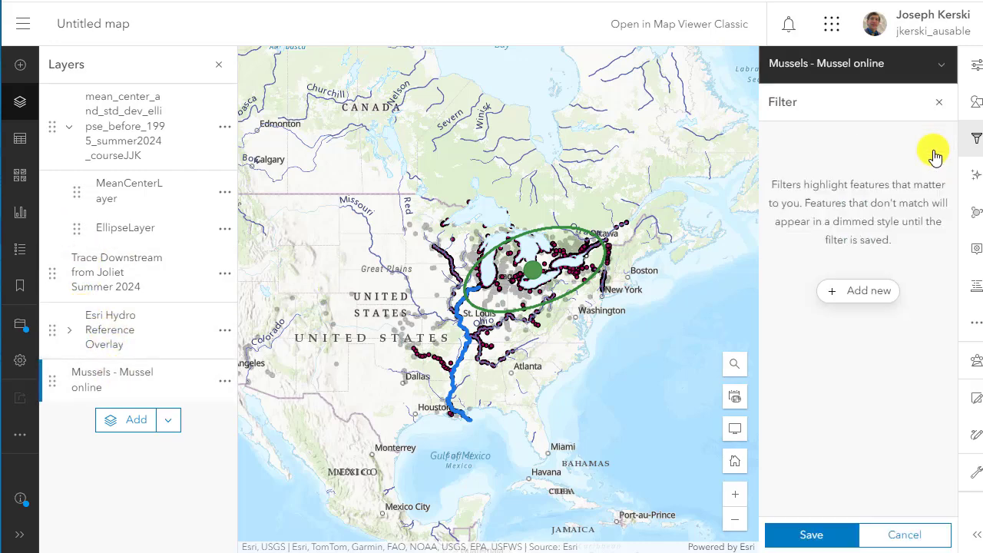
Add and save a filter on the mussels layer showing features where YEAR is at least 1995
left_click(876, 311)
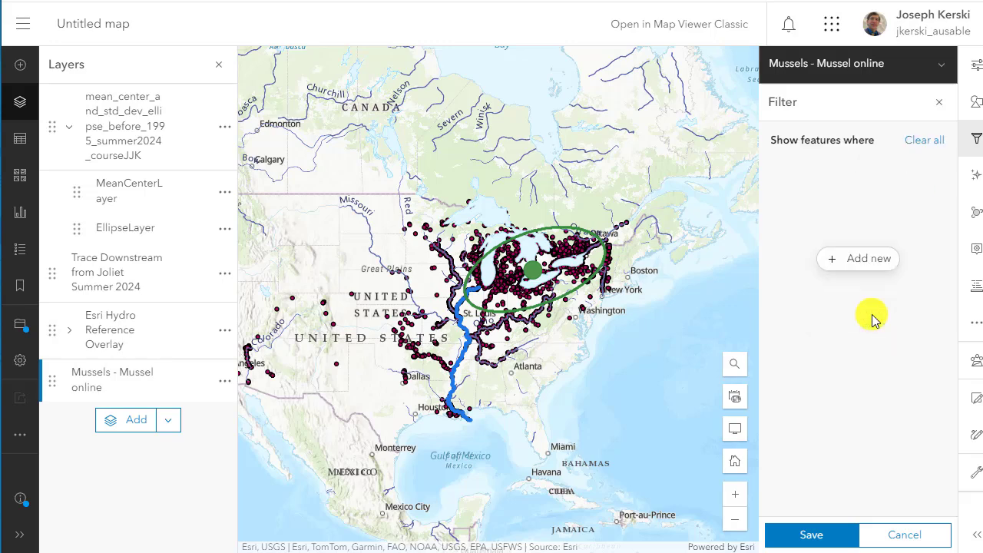
left_click(819, 230)
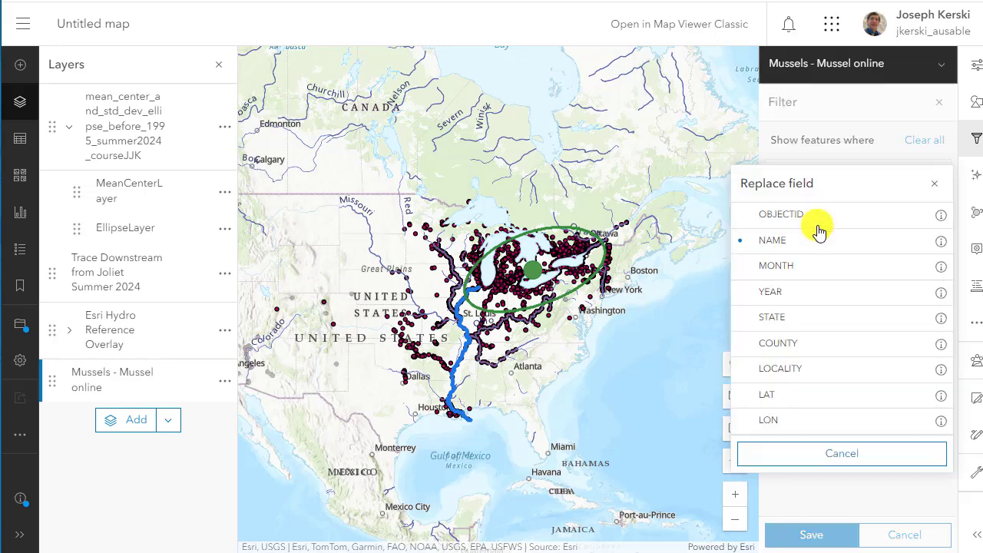
left_click(807, 287)
left_click_drag(825, 270, 755, 281)
type("1995")
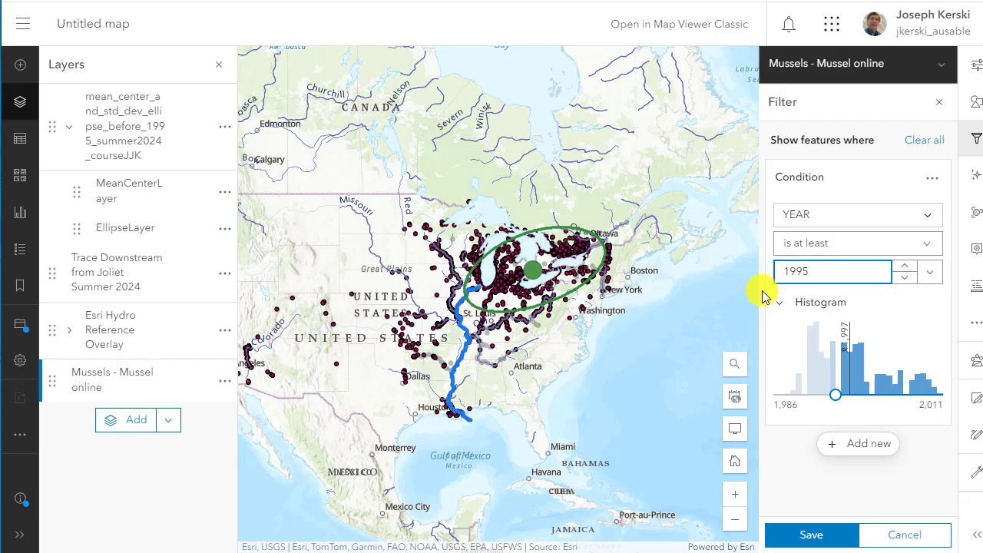
left_click(814, 532)
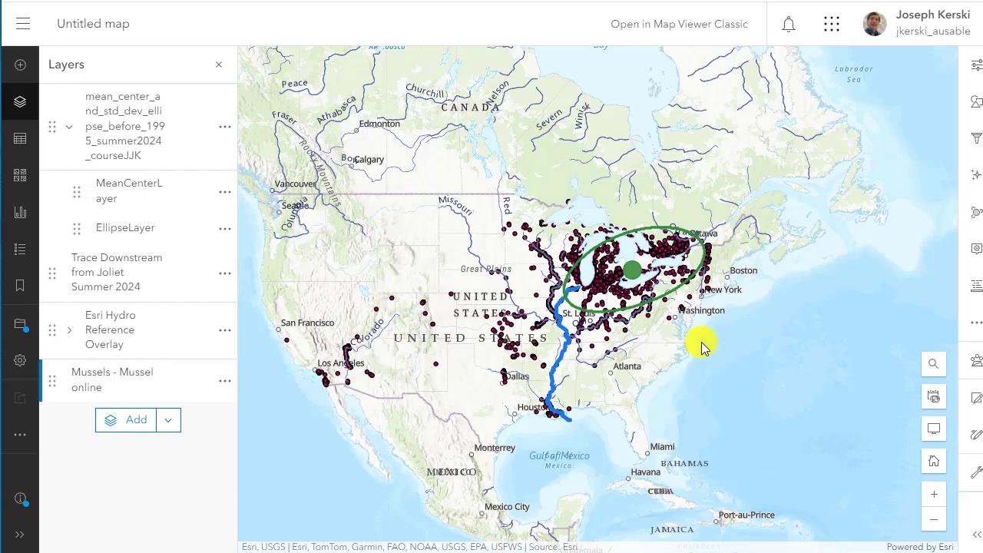
Check the filtered years in the Mussels - Mussel online attribute table by sorting YEAR ascending and descending, and close the table
left_click(224, 382)
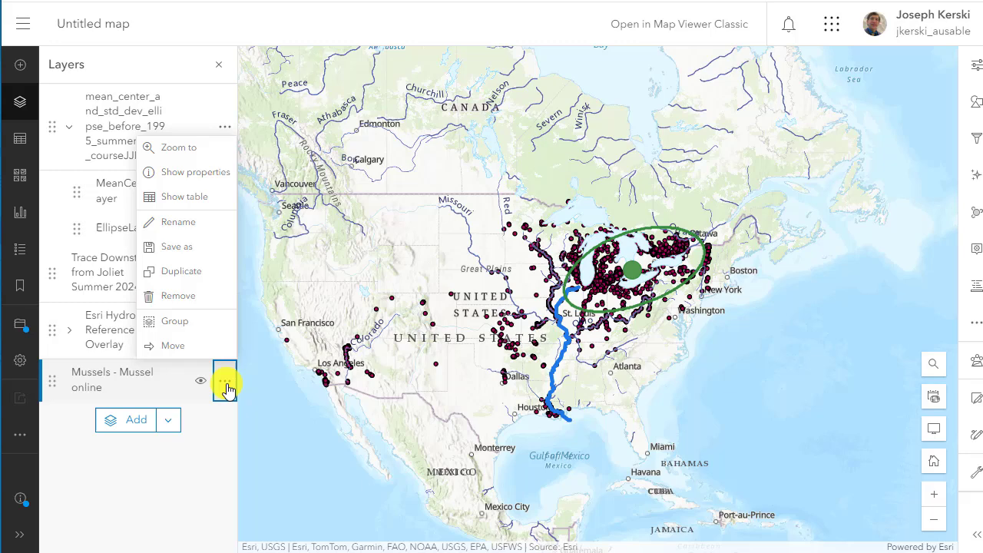
left_click(184, 200)
left_click_drag(577, 531, 634, 532)
left_click(855, 391)
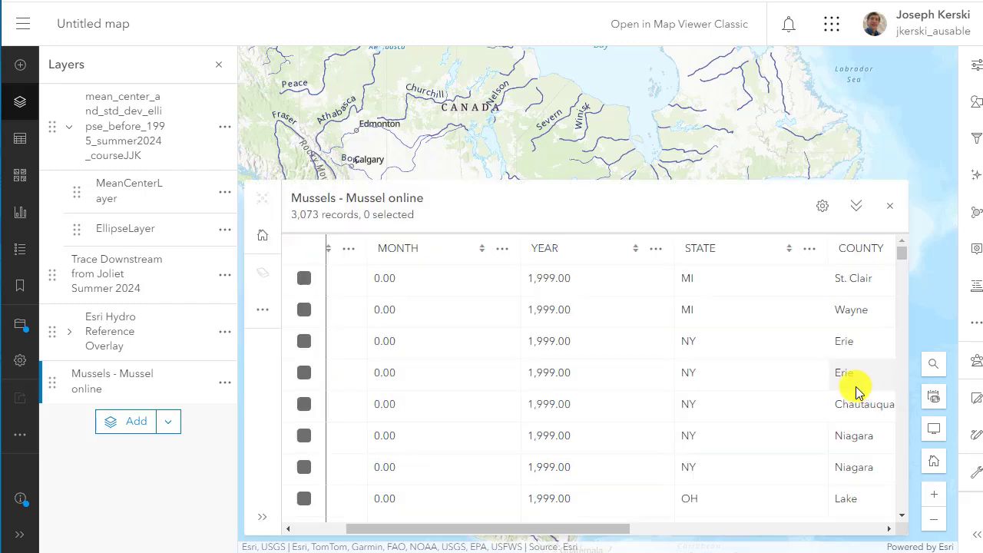
left_click(605, 258)
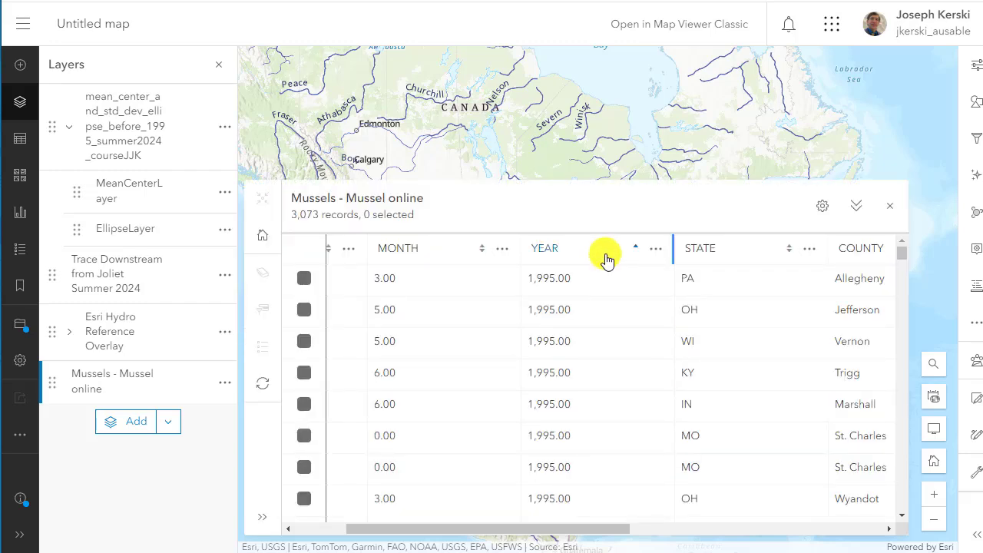
left_click(604, 256)
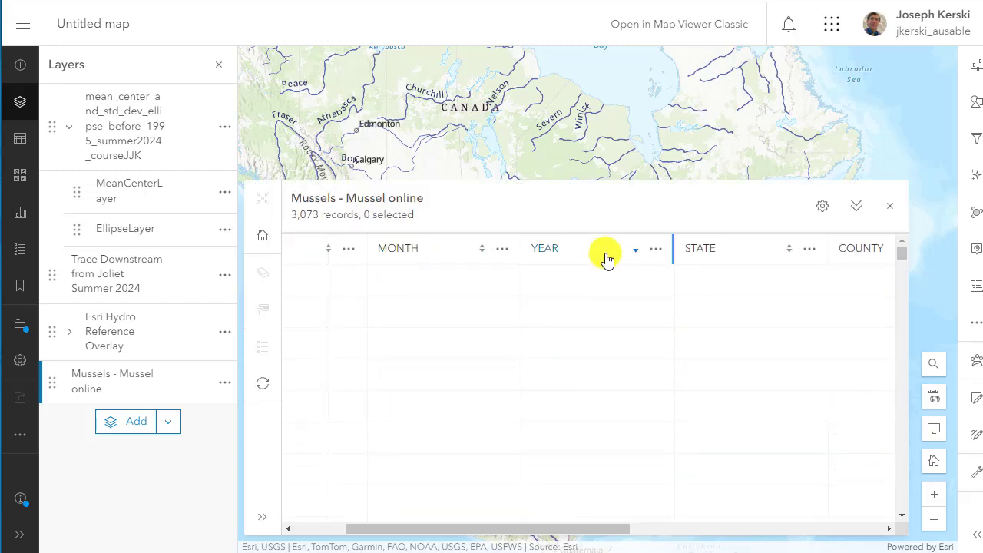
left_click(889, 205)
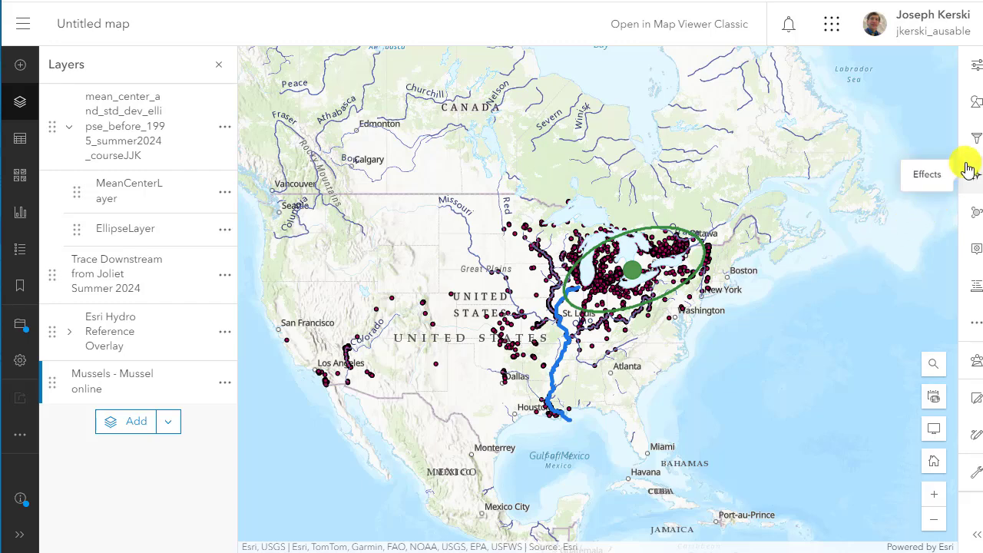
Run Summarize Center and Dispersion on the filtered mussels with the output name mean_center_and_std_dev_ellipse_1995_and_later_summer2024_courseJJK
left_click(973, 361)
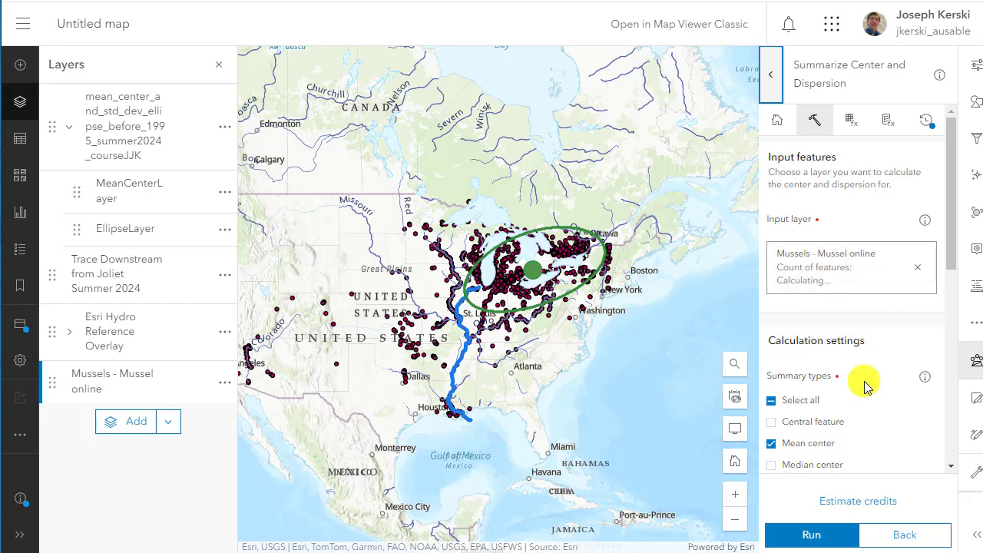
scroll(864, 380, "down", 3)
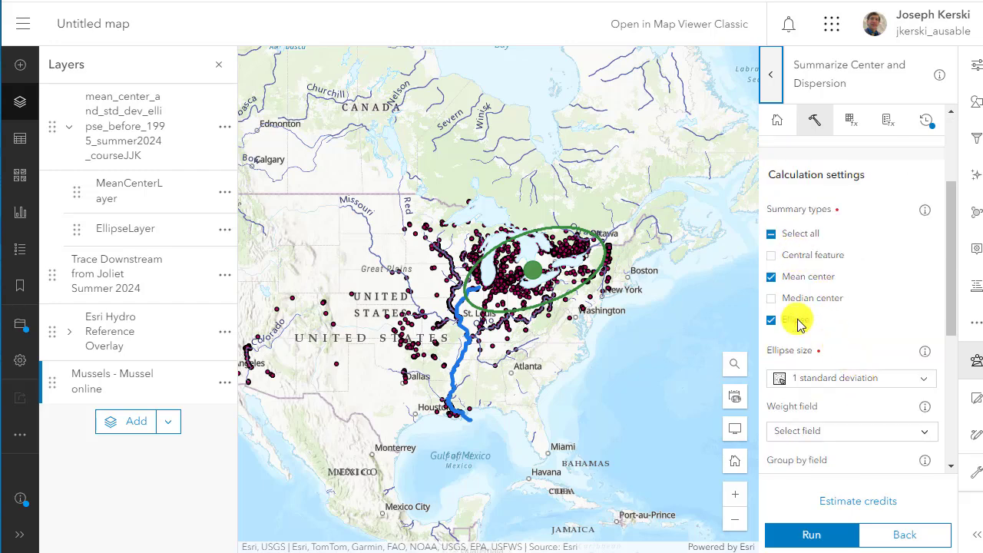
scroll(847, 393, "down", 4)
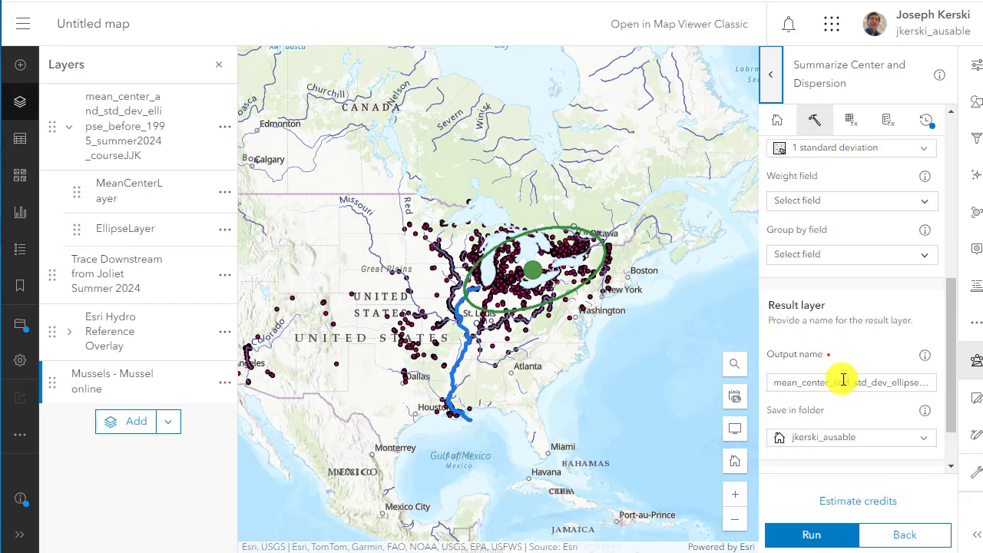
left_click(844, 386)
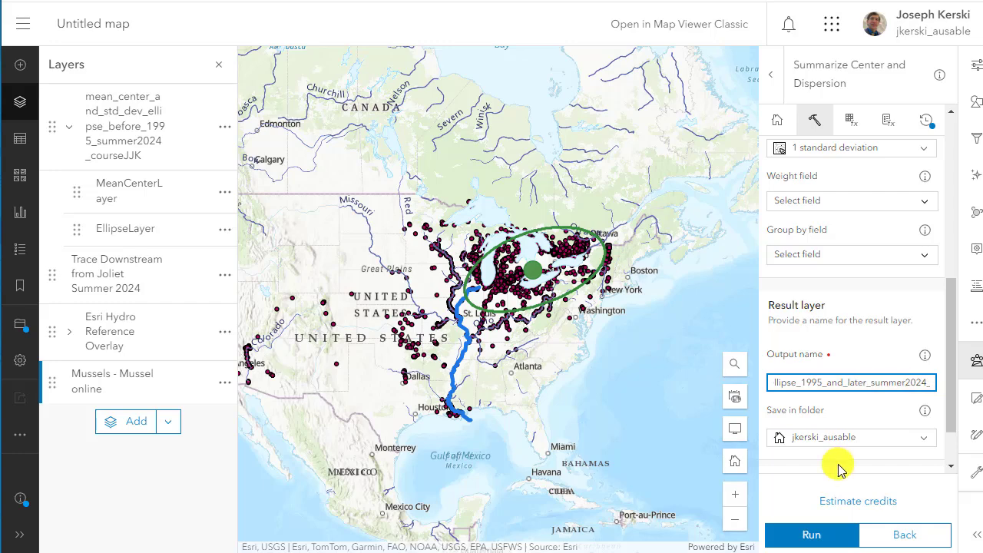
left_click(817, 531)
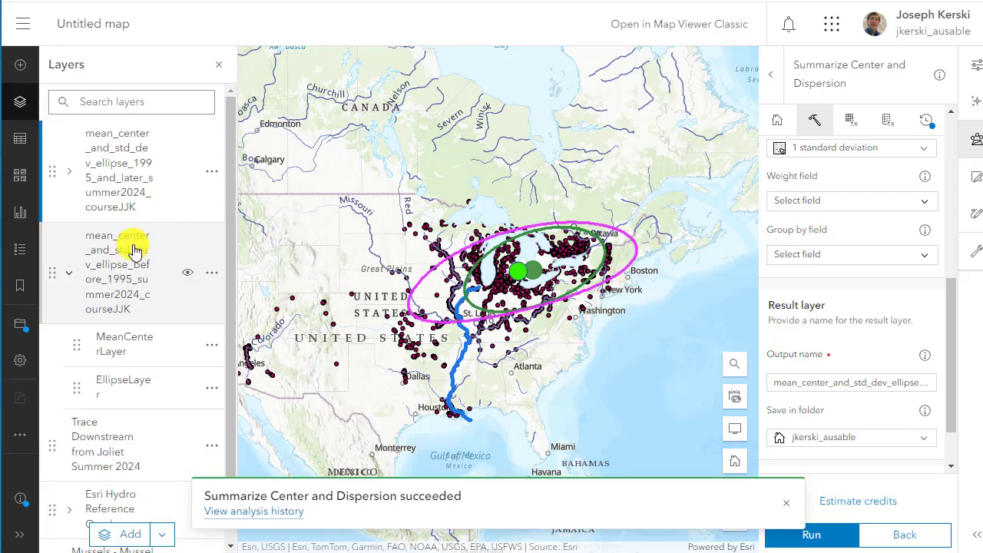
Hide the before-1995 mean center and ellipse group, select the 1995-and-later group, and leave the Summarize Center and Dispersion tool
left_click(186, 273)
left_click(163, 175)
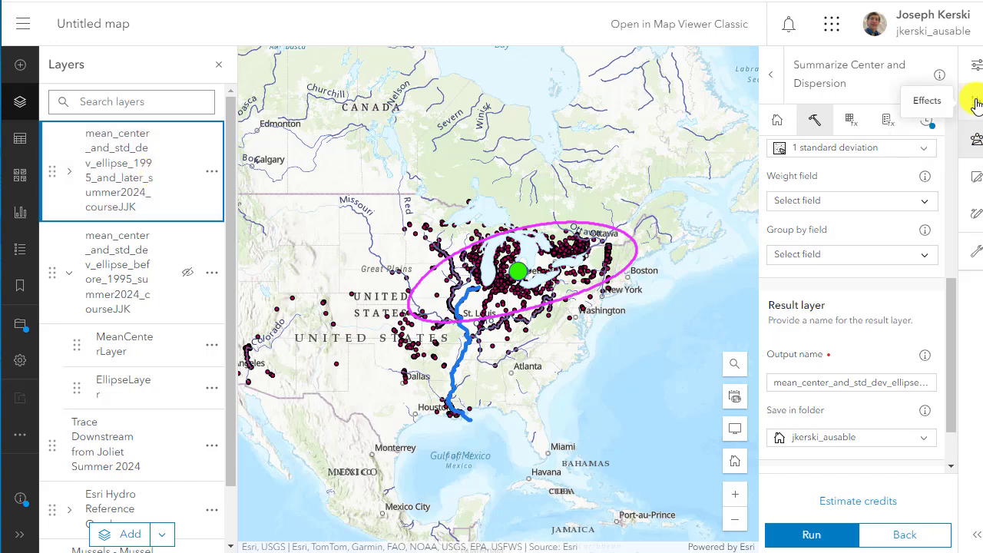
left_click(771, 74)
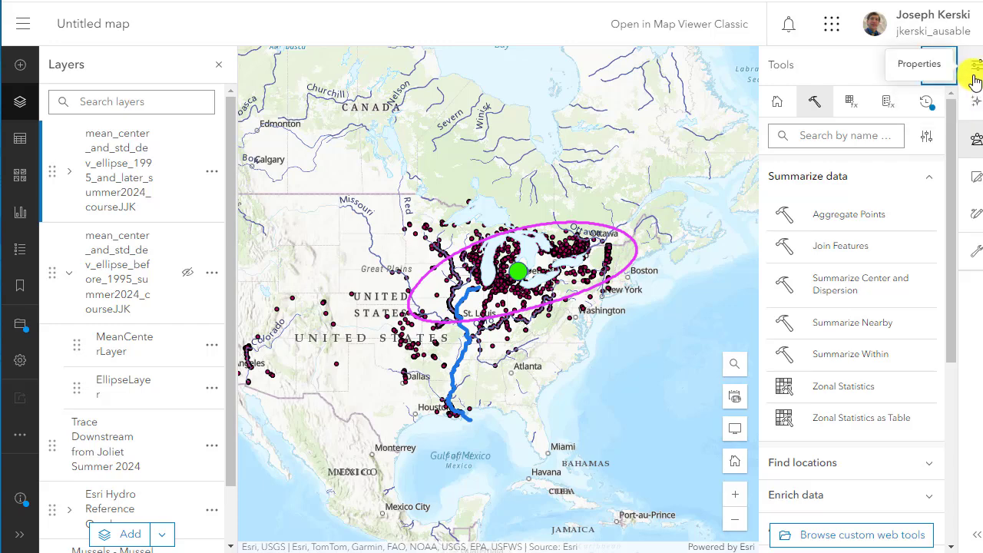
Expand the 1995-and-later group and open the single-symbol style settings of its MeanCenterLayer
left_click(84, 175)
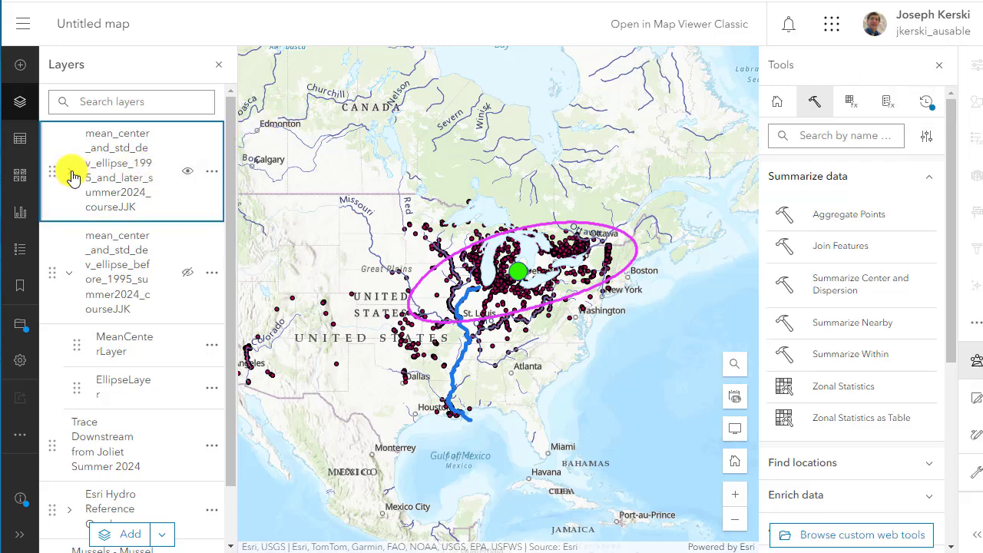
left_click(114, 244)
left_click(971, 101)
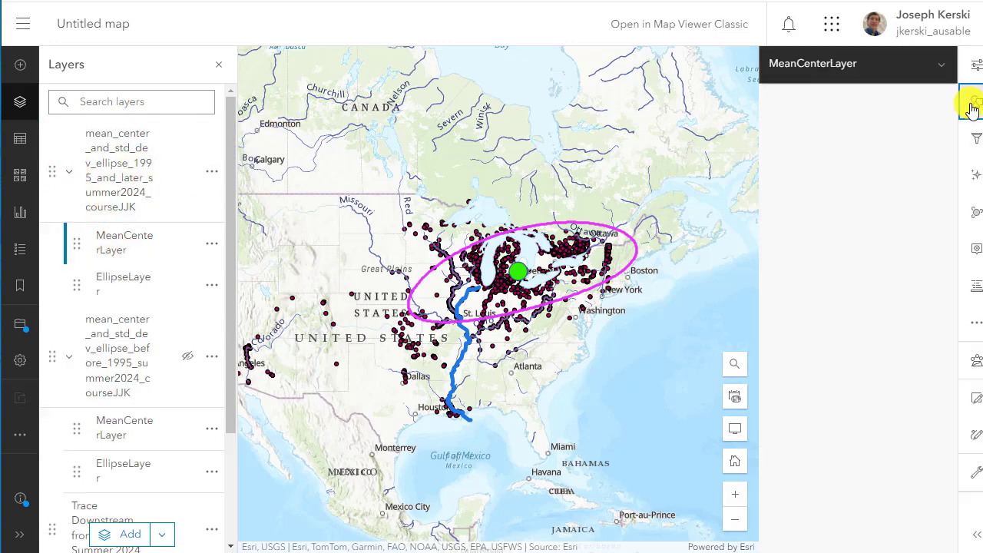
scroll(860, 400, "down", 2)
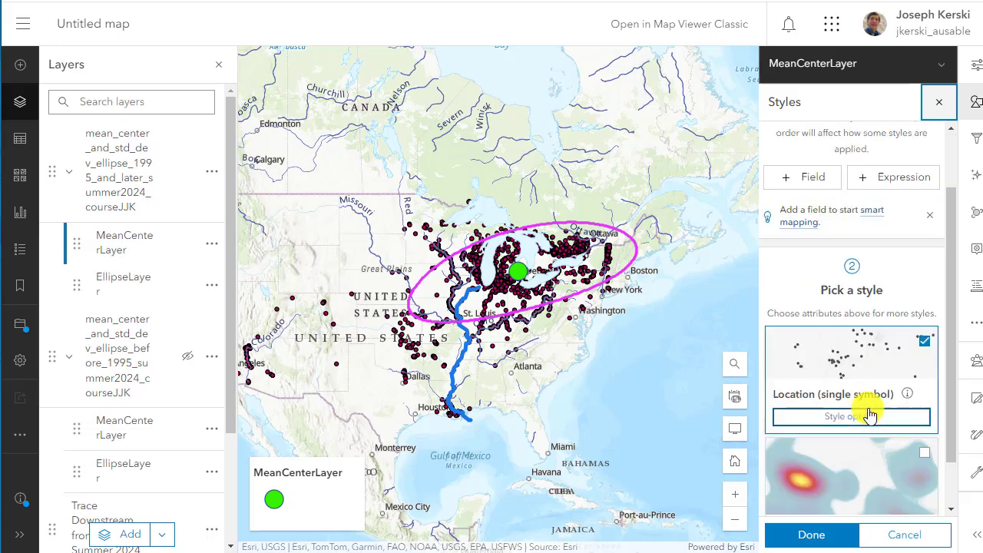
left_click(851, 361)
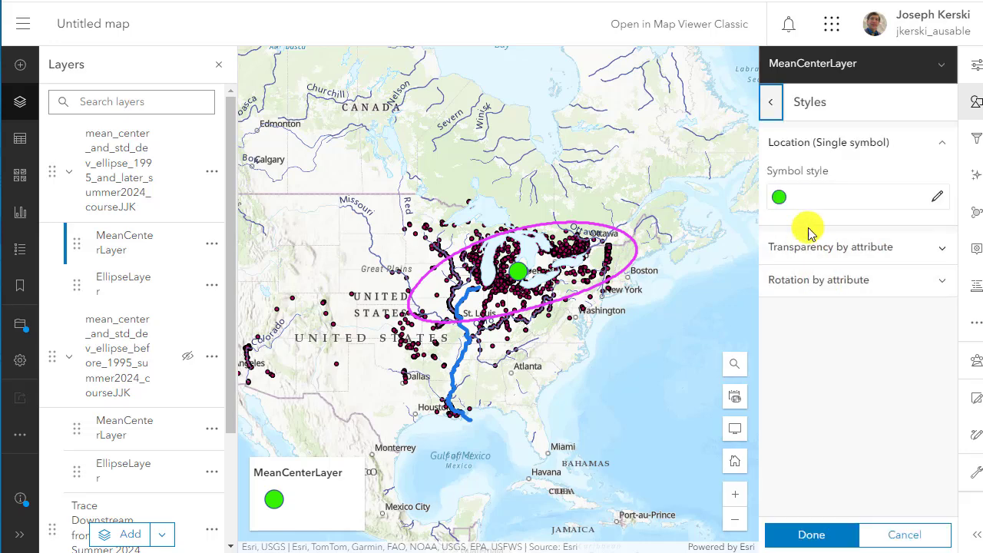
left_click(802, 202)
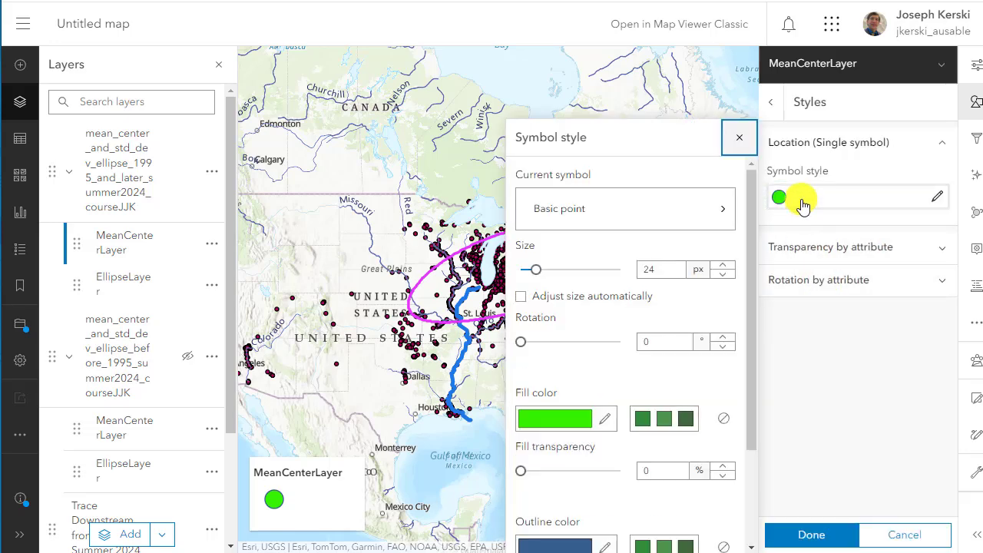
left_click(545, 214)
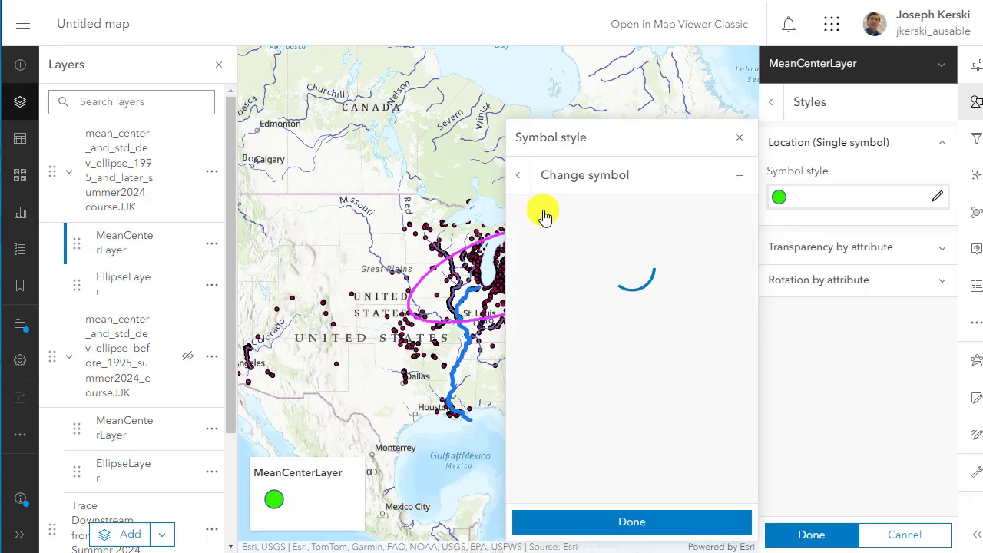
left_click(521, 176)
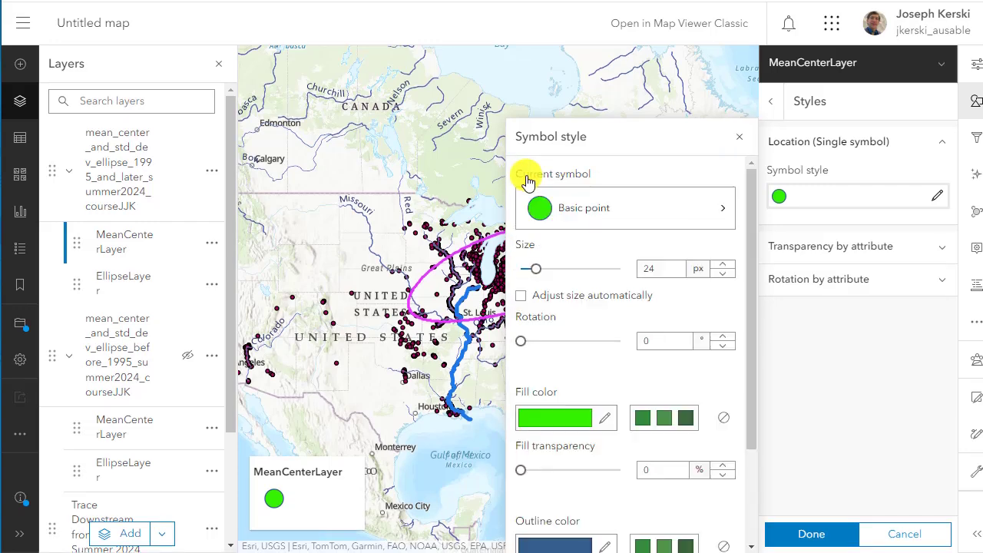
Give the 1995-and-later mean center point a gold fill (e8c45f) with an outline in the same color, and apply it
left_click(544, 418)
left_click_drag(619, 346, 606, 344)
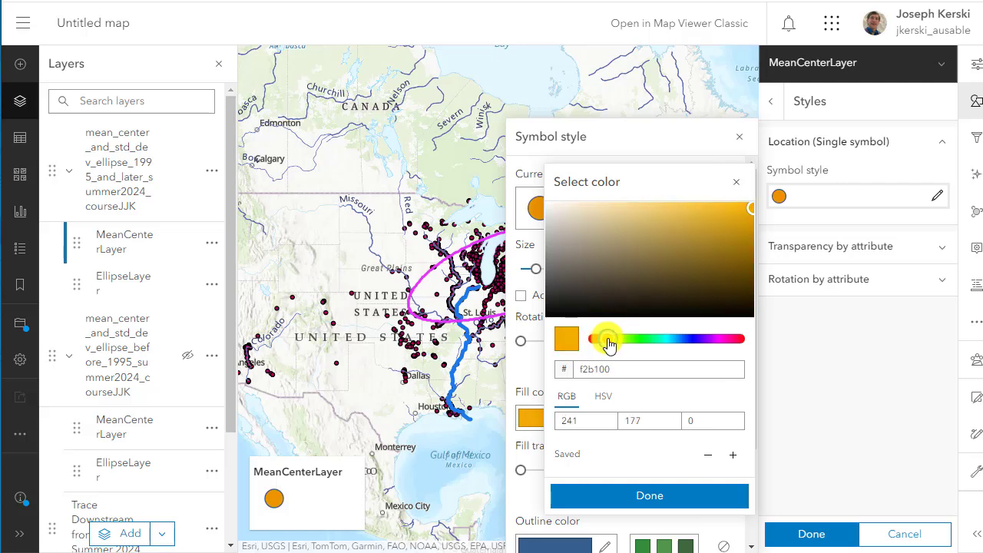
left_click(672, 213)
mouse_move(670, 216)
left_mouse_down()
mouse_move(638, 207)
mouse_move(670, 219)
left_mouse_up()
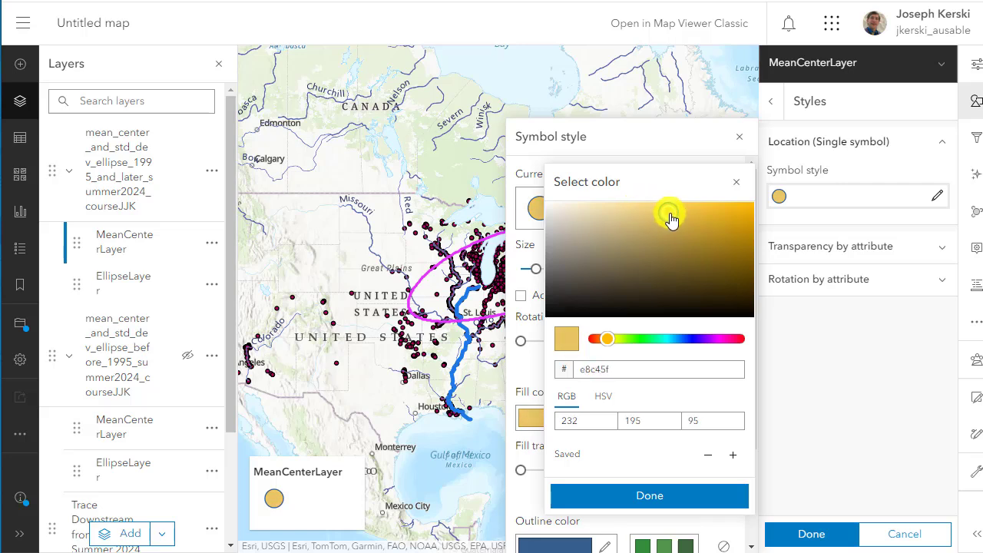
left_click(650, 496)
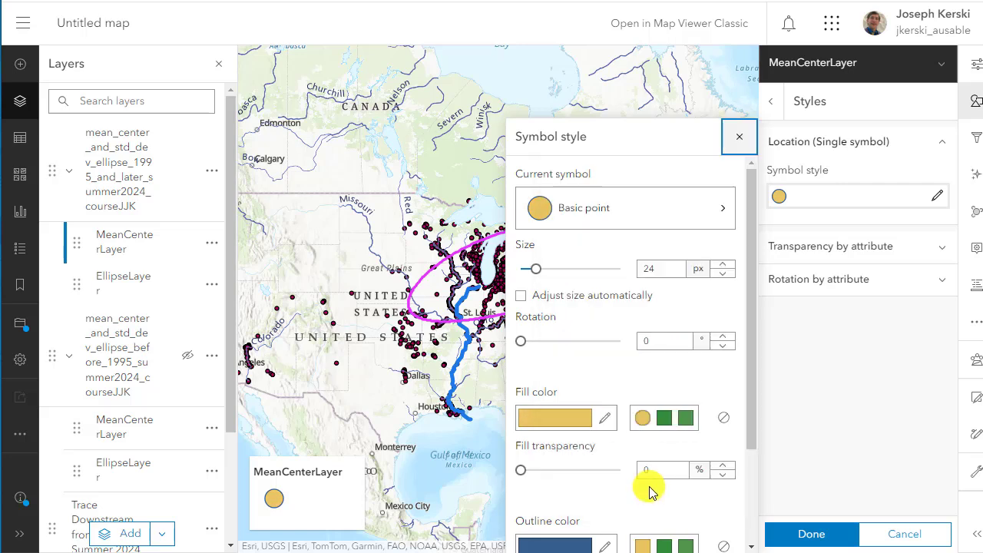
scroll(650, 518, "down", 2)
left_click(643, 417)
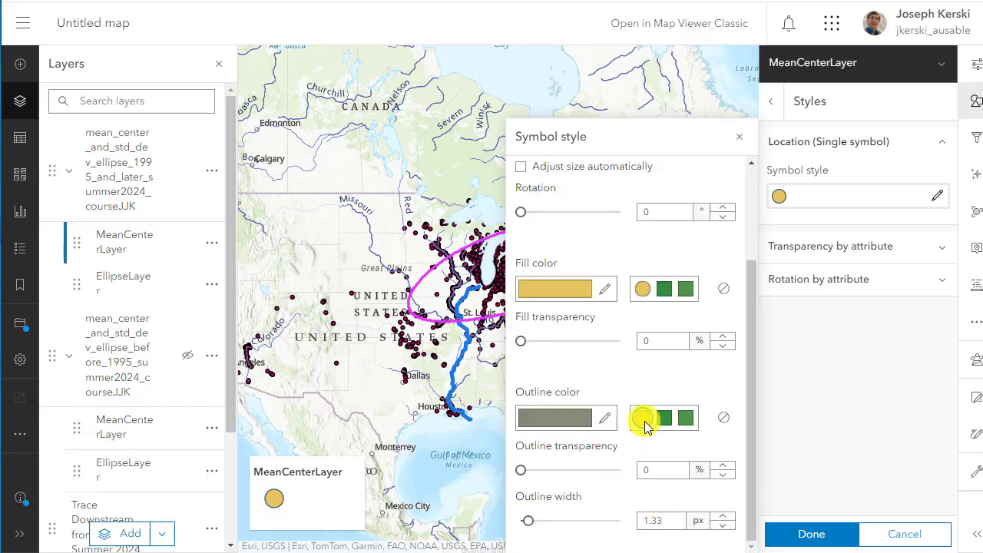
left_click(842, 541)
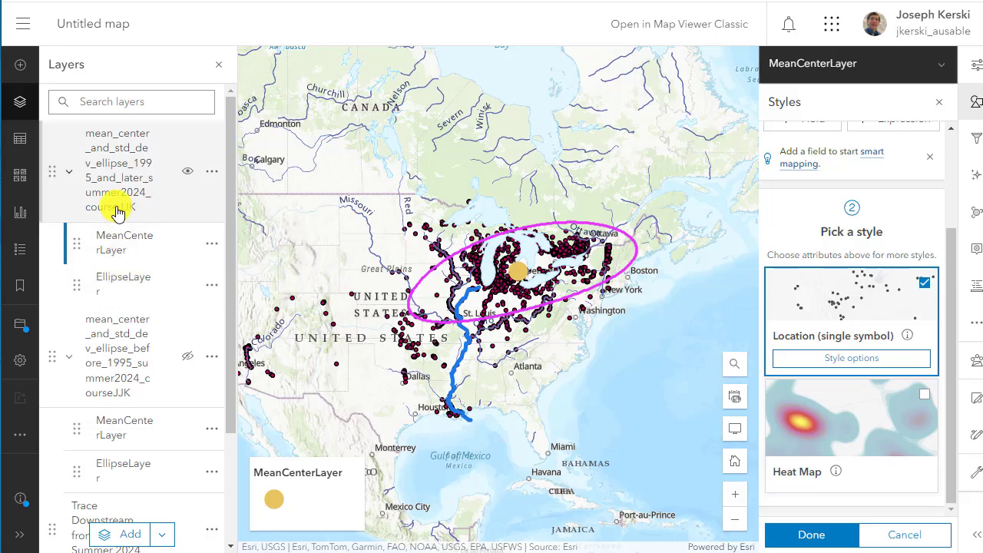
Style the 1995-and-later EllipseLayer with no fill and an outline in the same gold as its mean center, and finish styling
left_click(111, 281)
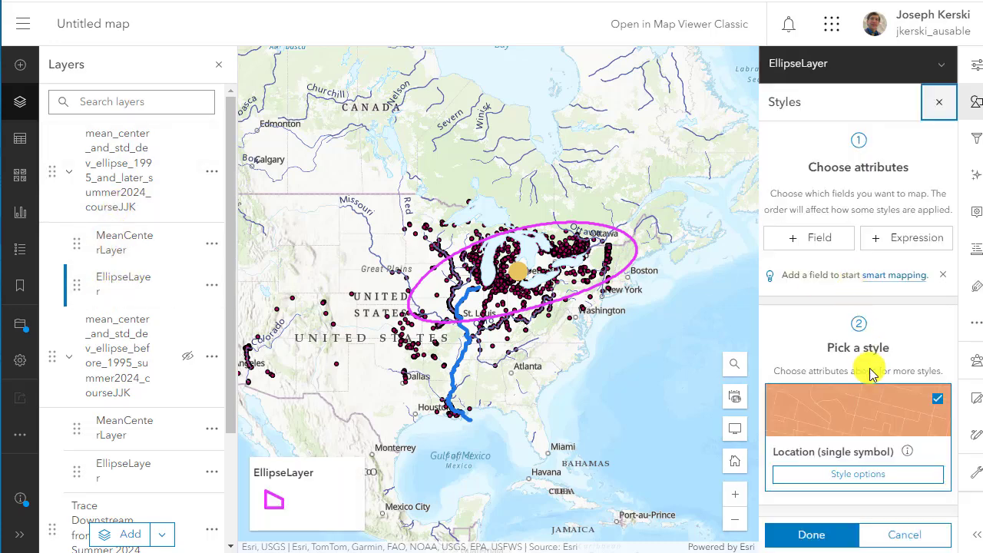
left_click(858, 474)
left_click(781, 198)
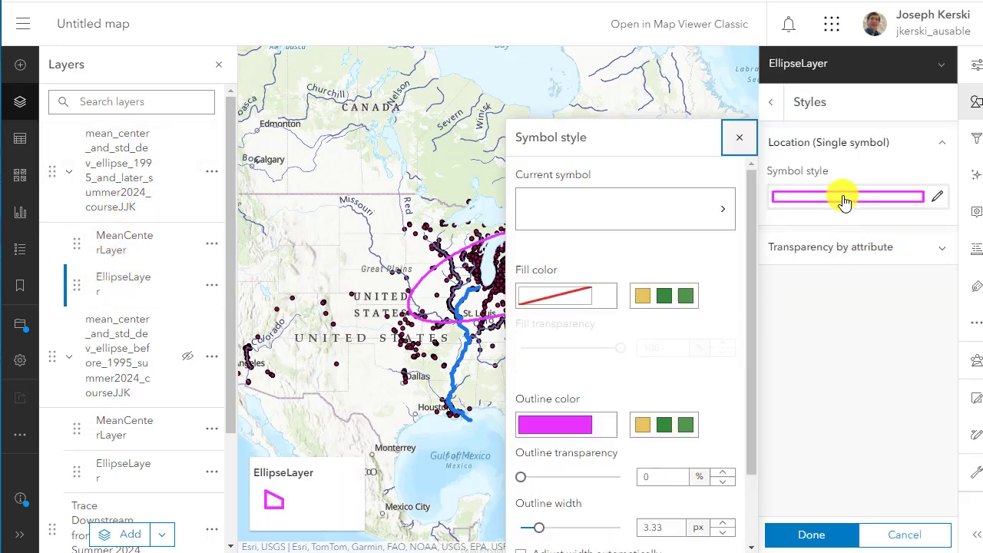
left_click(645, 297)
left_click(724, 296)
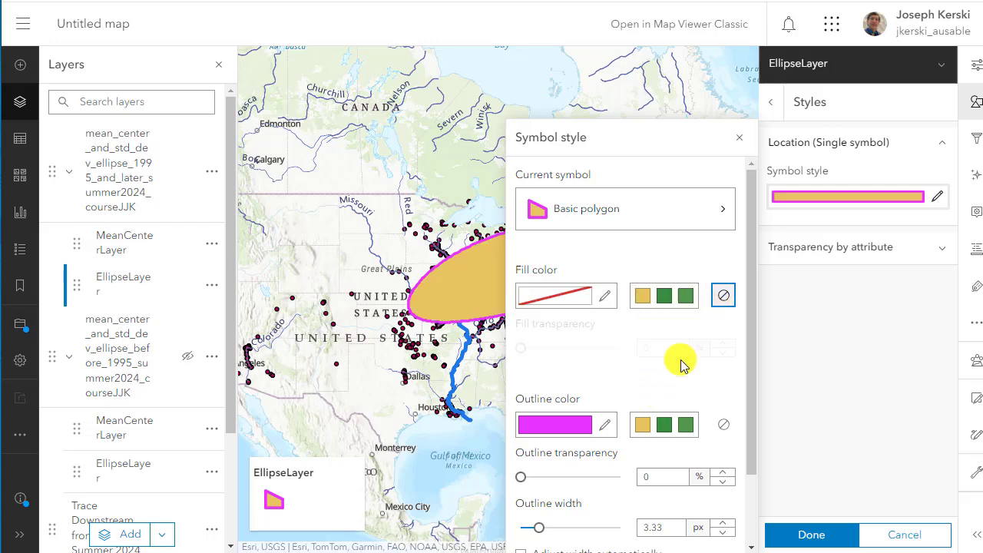
left_click(642, 425)
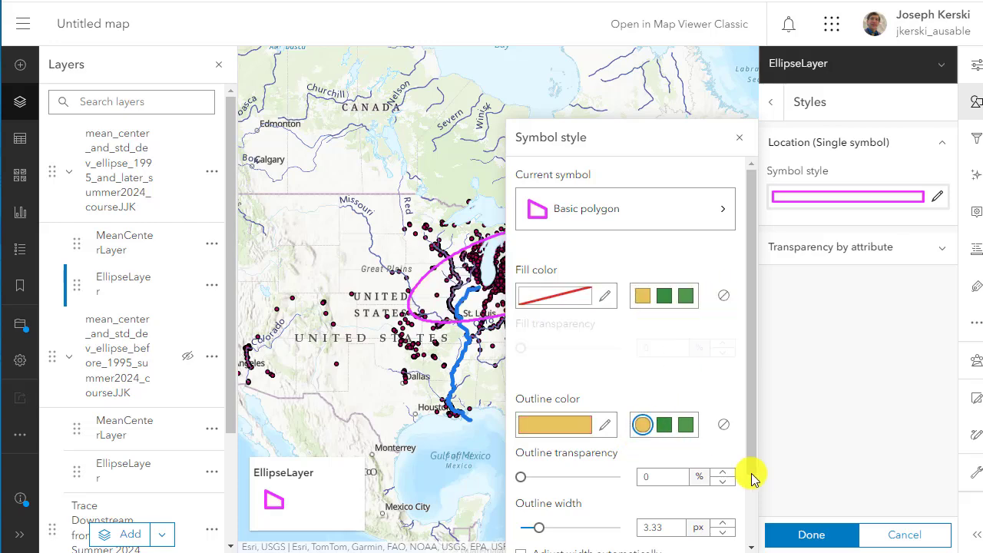
left_click(805, 537)
left_click(807, 532)
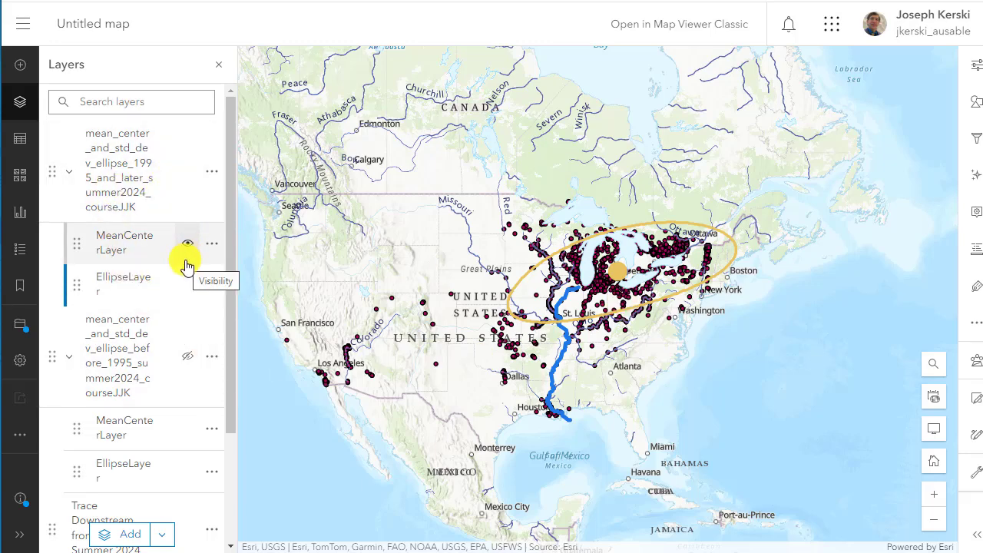
Turn on the before-1995 mean center and ellipse group, toggling it to compare it with the 1995-and-later results
left_click(188, 362)
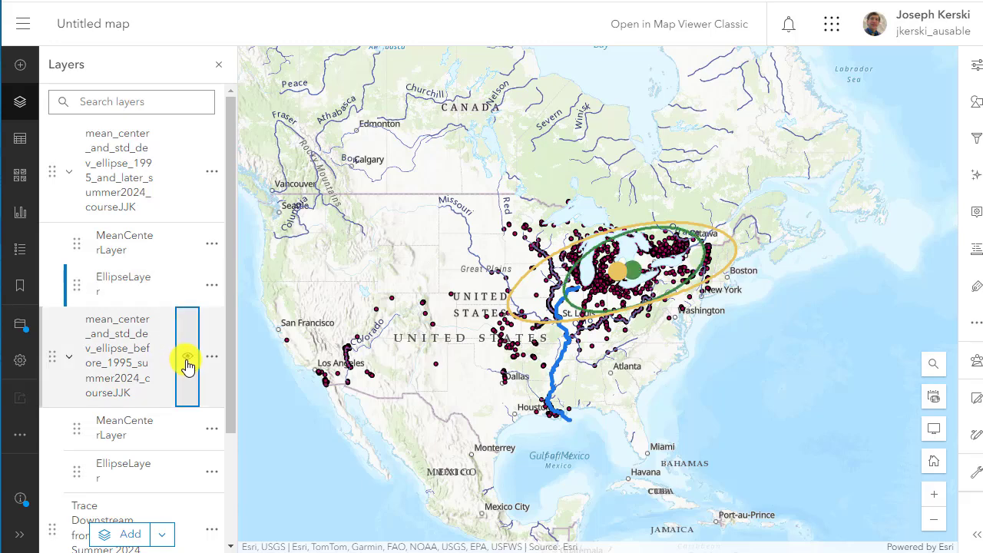
left_click(187, 363)
left_click(187, 363)
Hide the Mussels - Mussel online and Trace Downstream from Joliet Summer 2024 layers to view only the centers and ellipses
scroll(187, 362, "down", 2)
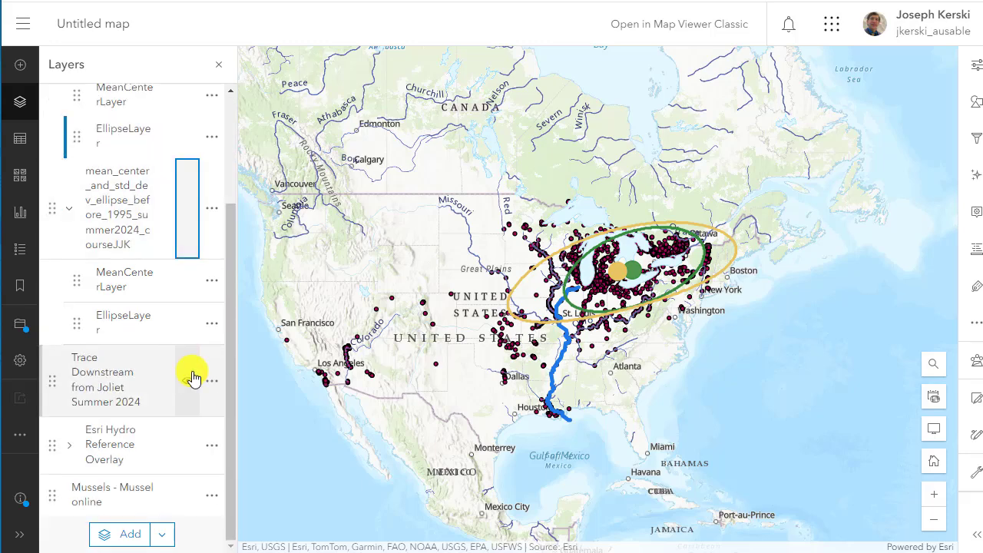
left_click(187, 501)
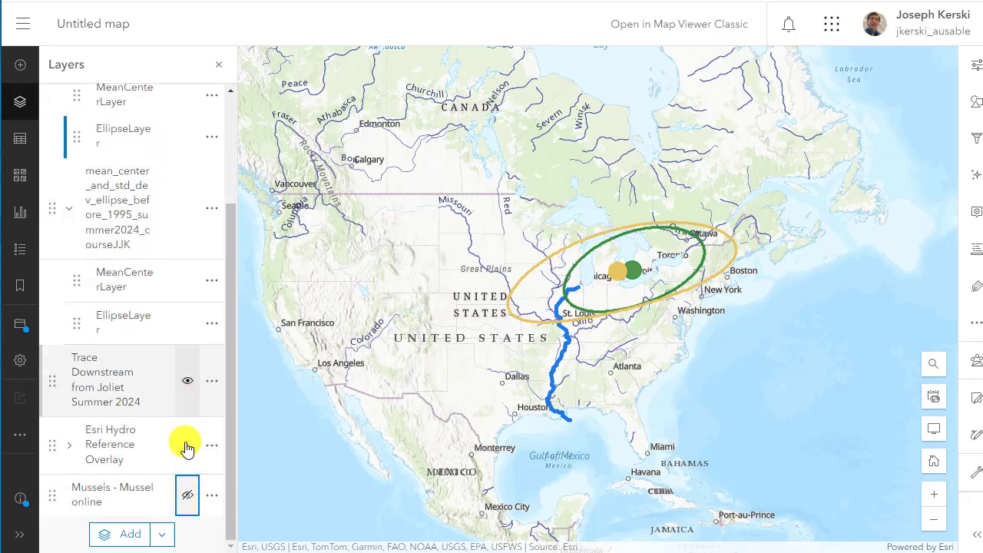
left_click(191, 385)
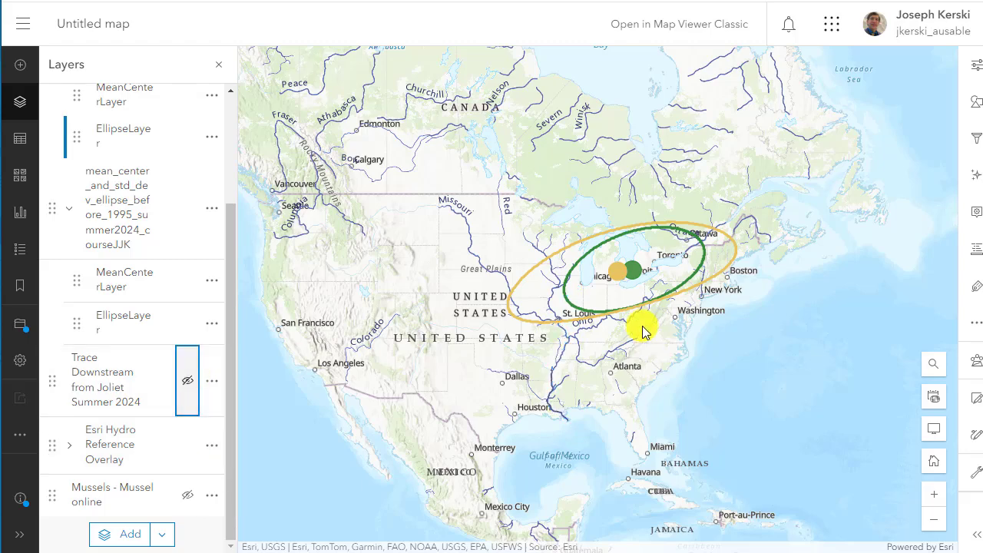
scroll(651, 281, "up", 1)
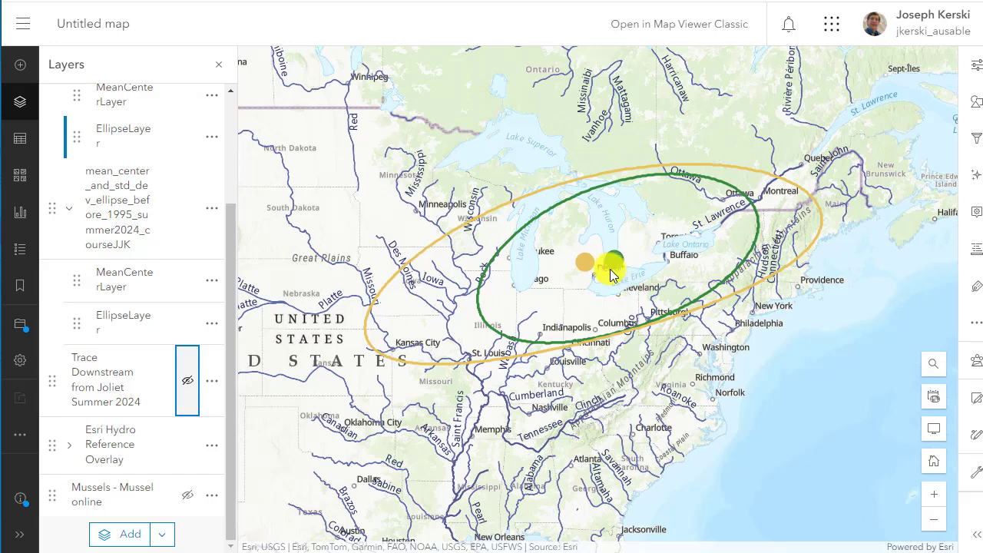
Add a label class to the MeanCenterLayer in the before-1995 group
mouse_move(188, 332)
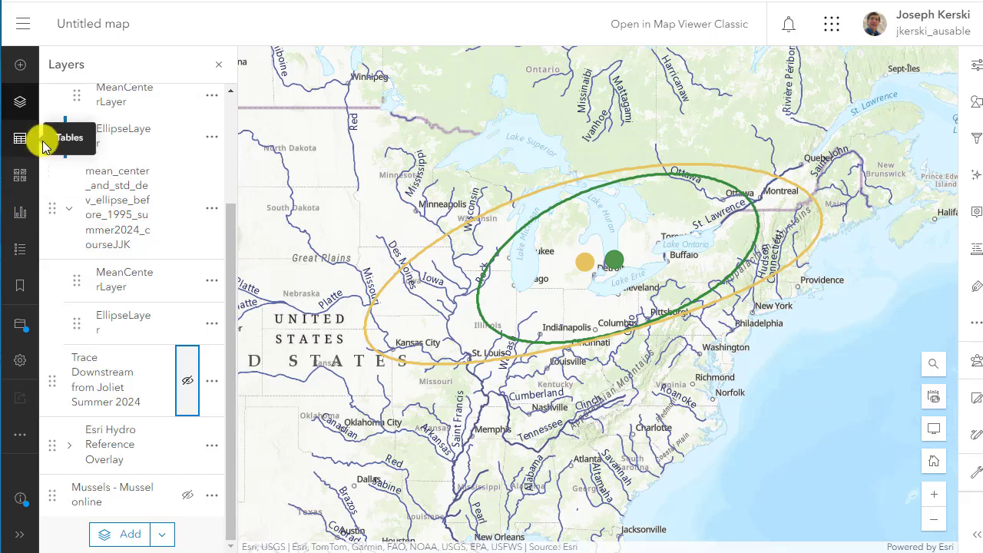
scroll(103, 176, "up", 3)
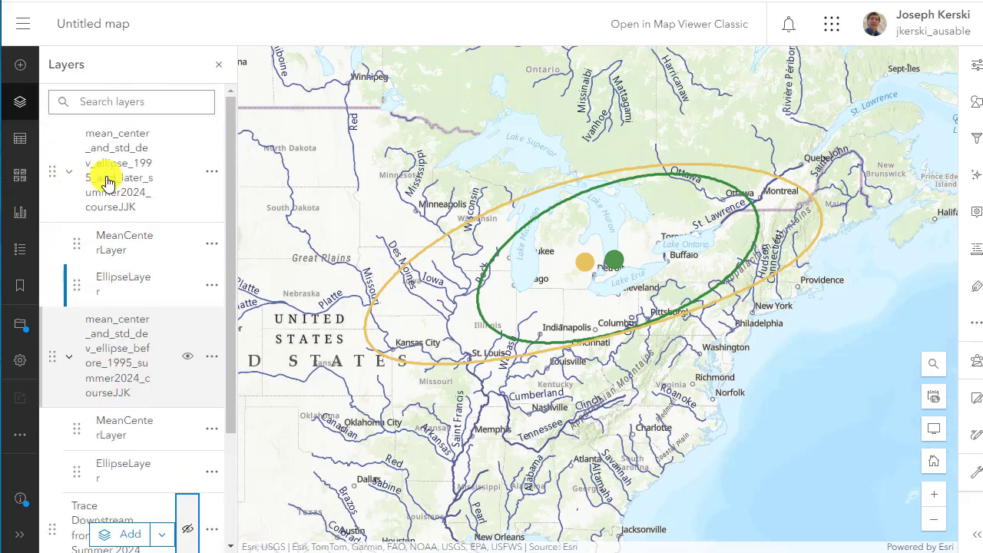
left_click(139, 332)
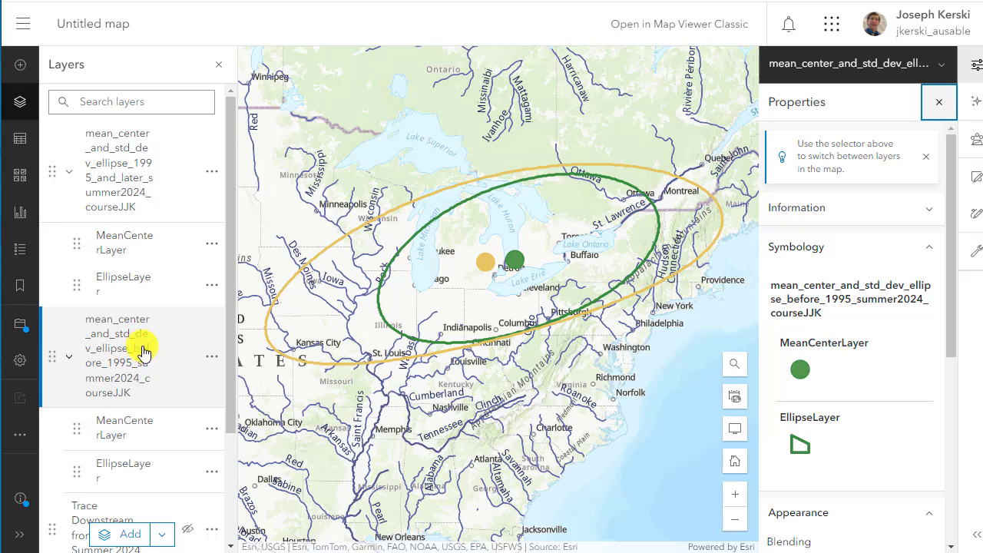
left_click(140, 423)
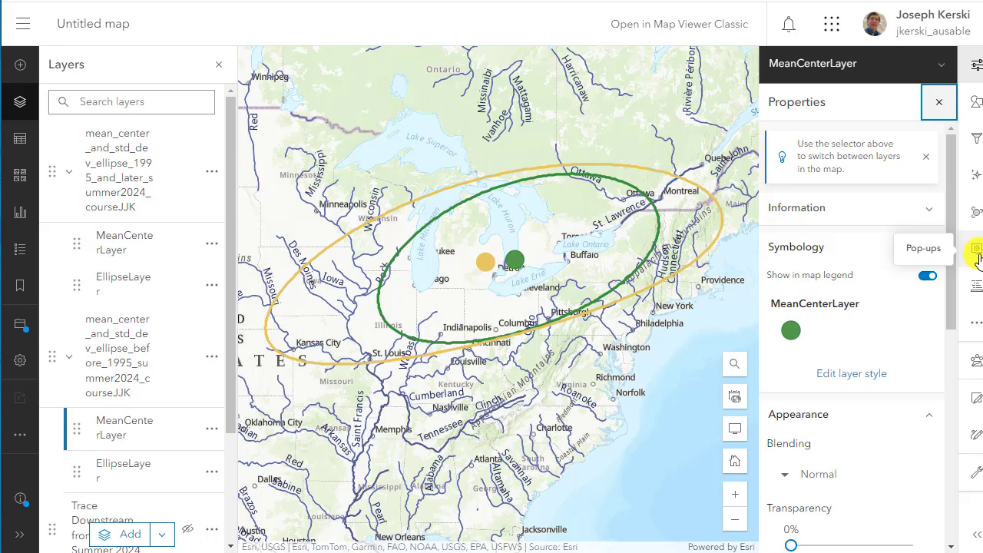
left_click(973, 399)
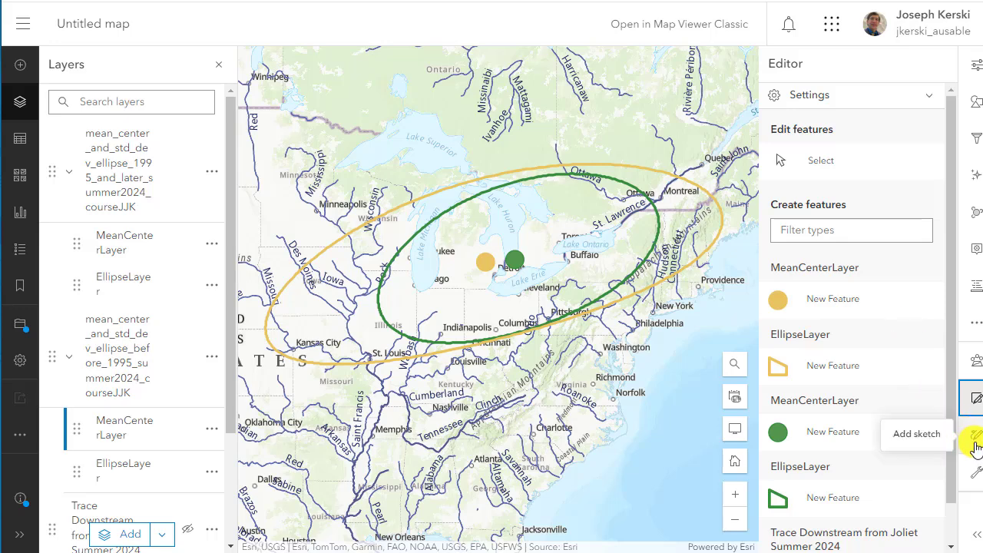
left_click(974, 322)
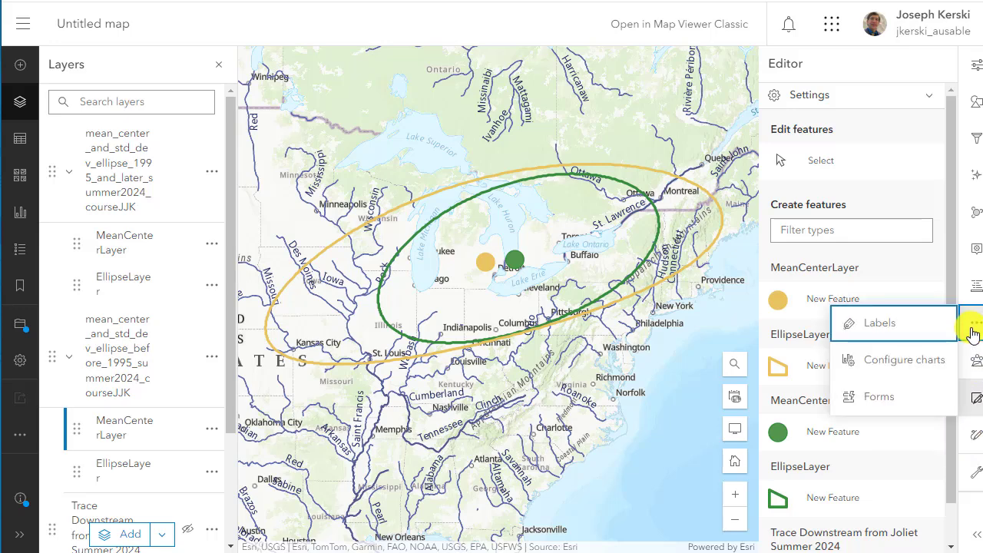
left_click(928, 326)
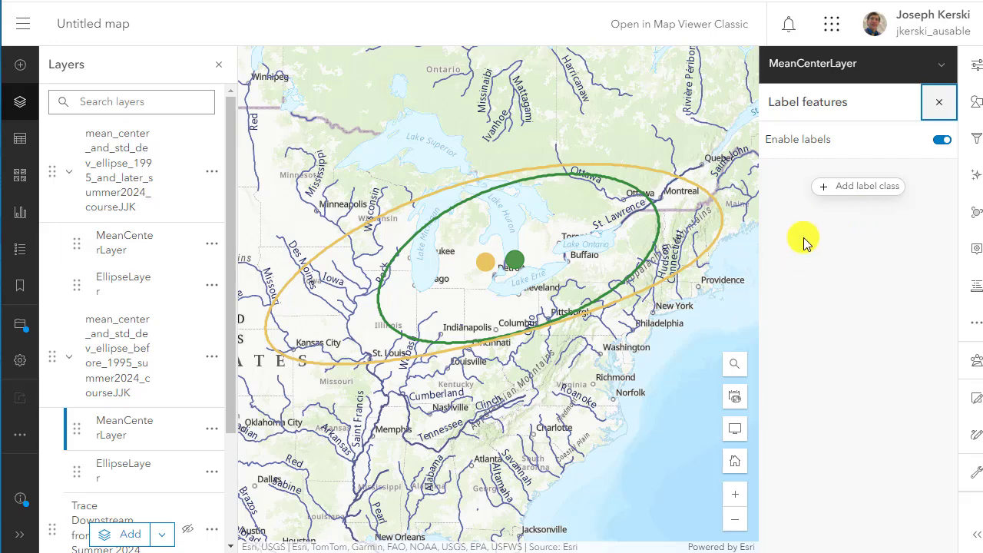
left_click(858, 187)
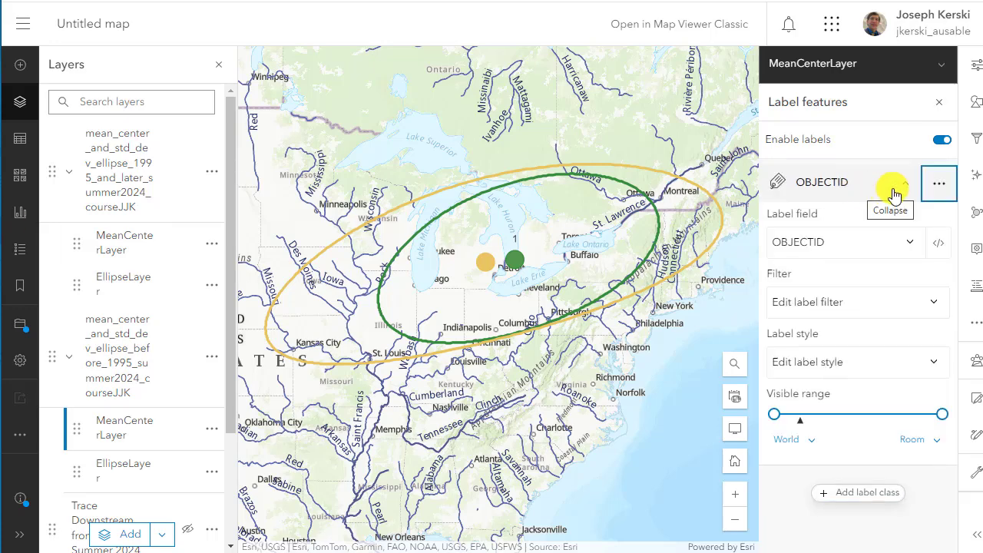
Replace the OBJECTID label expression with the text "Mean Center before 1995" and apply it
left_click(941, 251)
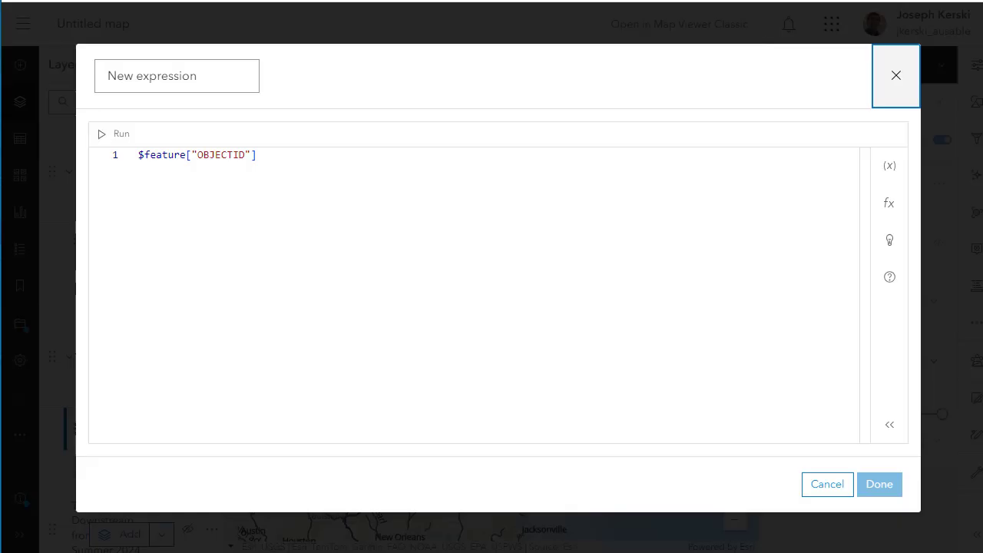
left_click_drag(311, 167, 56, 153)
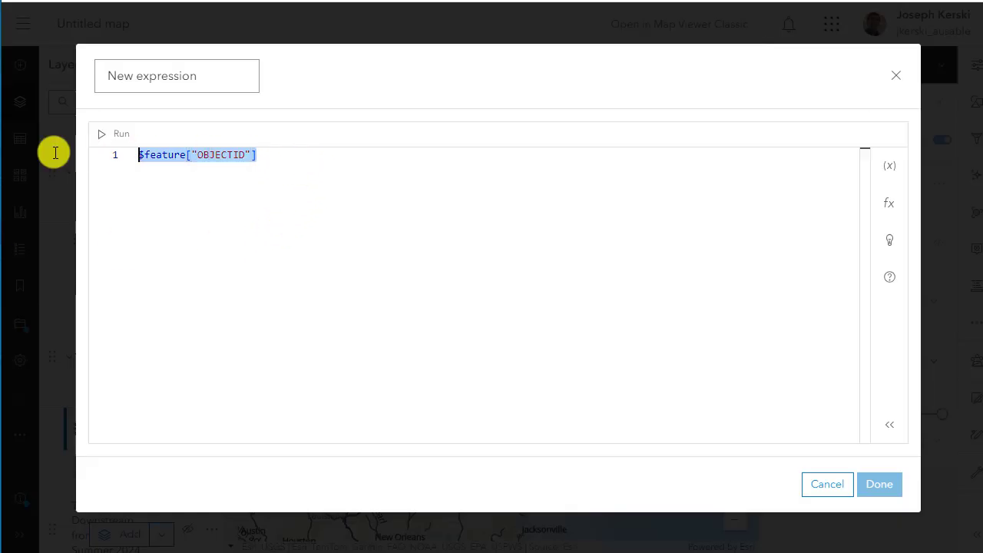
key("Delete")
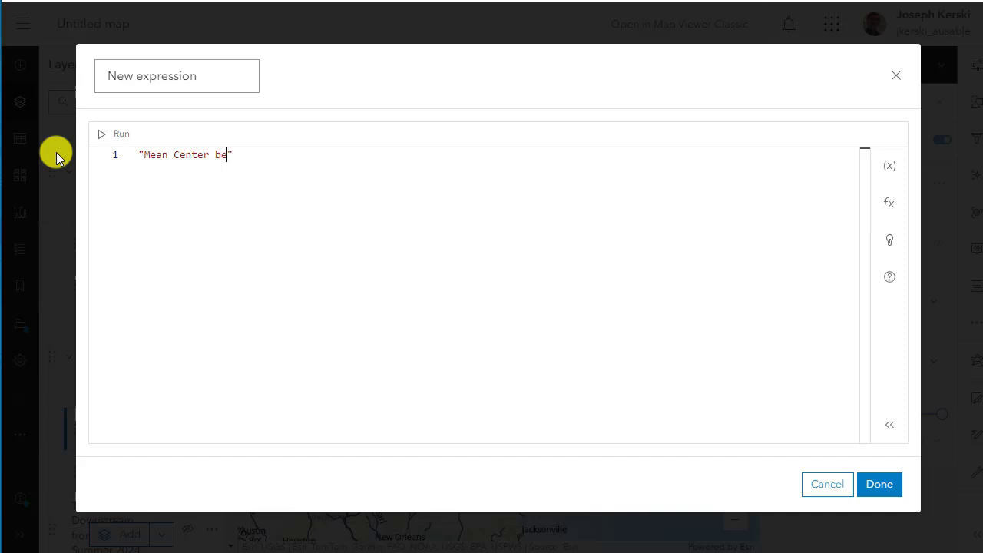
type("\"Mean Center before 1995")
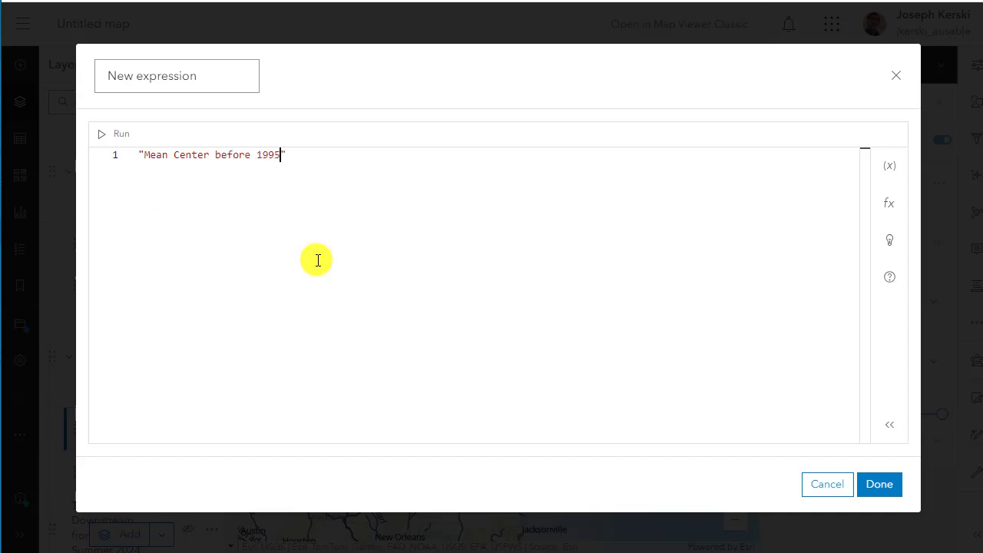
left_click(874, 479)
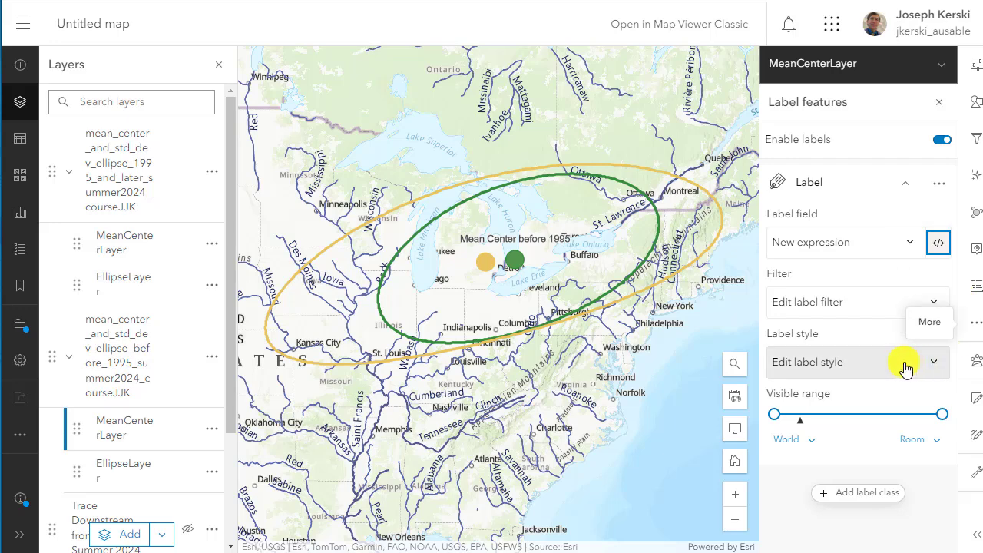
Set the "Mean Center before 1995" label's text color to green 397d3d
left_click(852, 366)
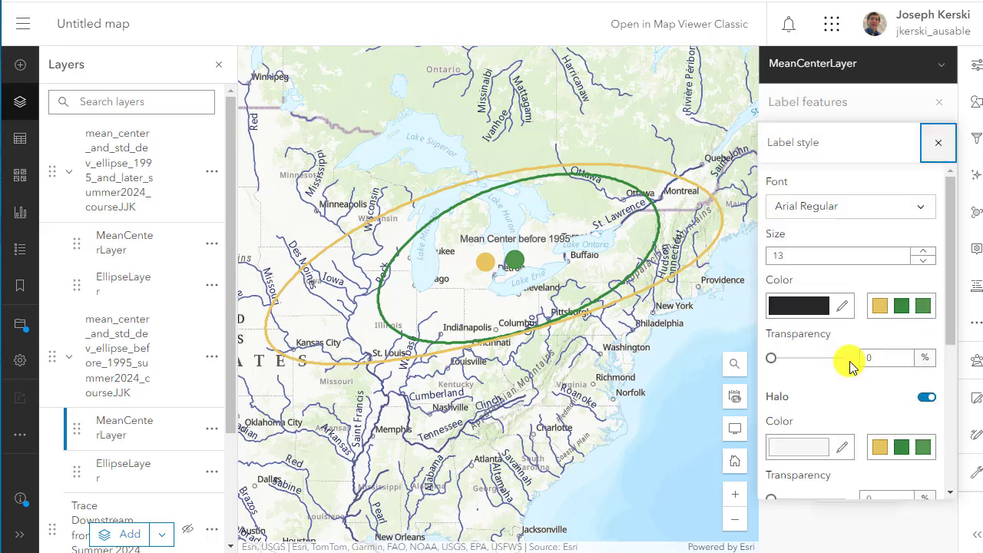
left_click(814, 309)
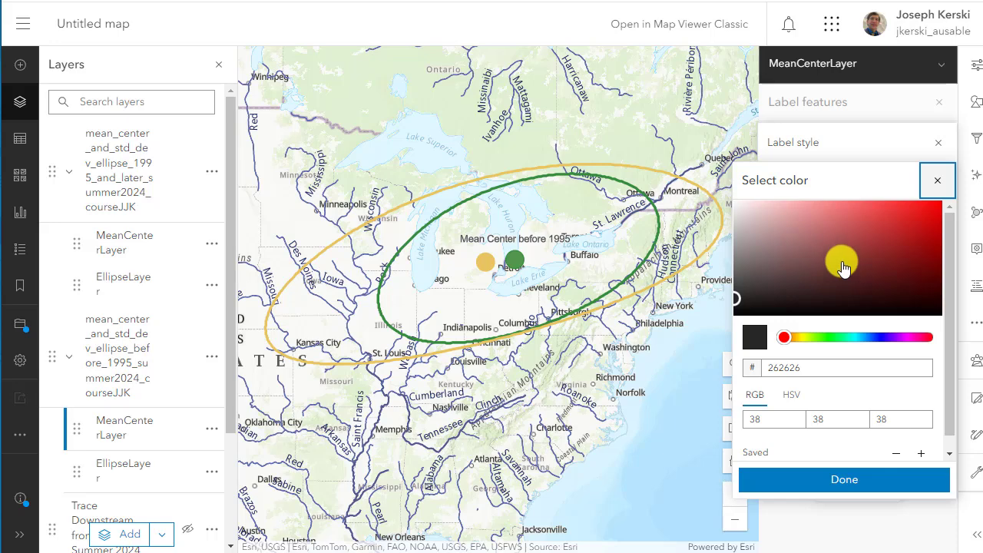
left_click(829, 337)
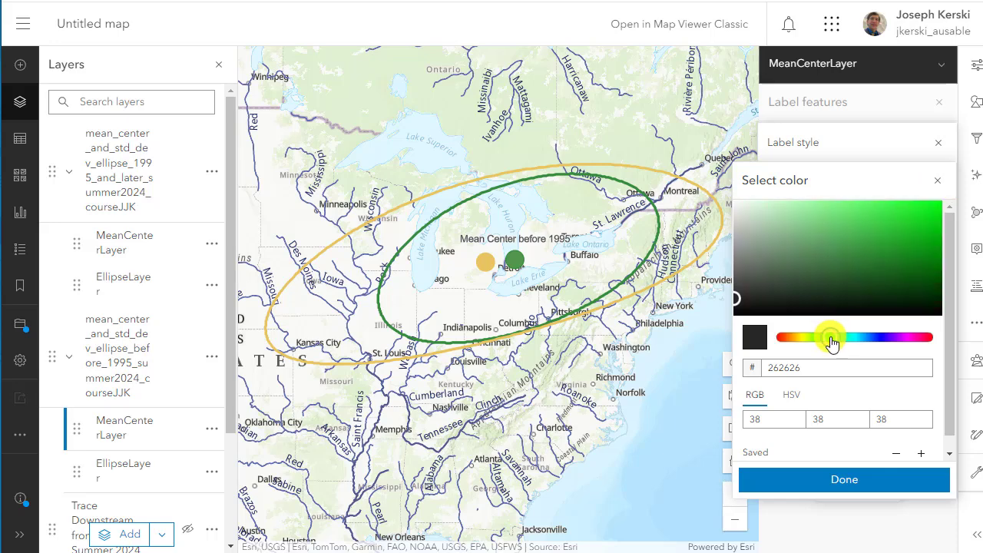
left_click(847, 266)
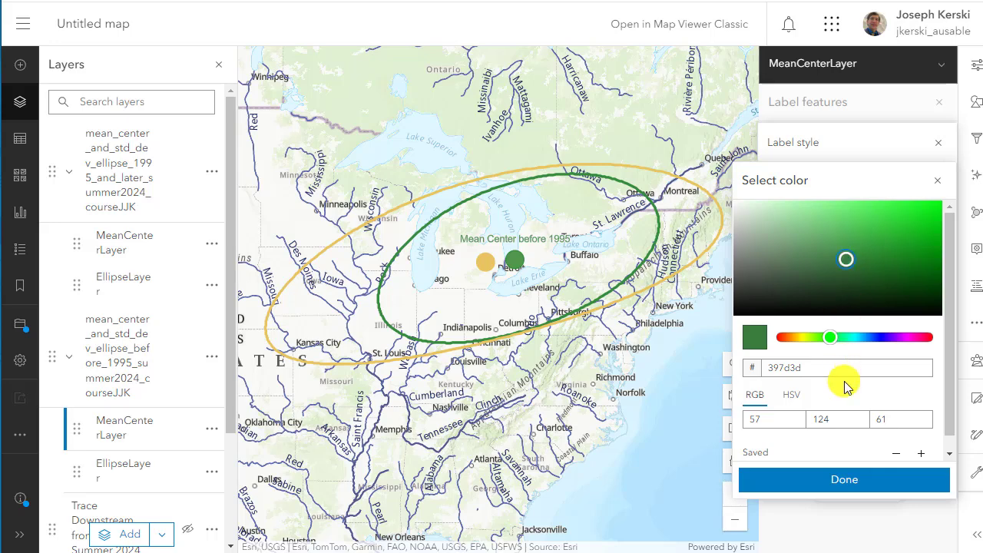
scroll(849, 395, "down", 1)
left_click(856, 481)
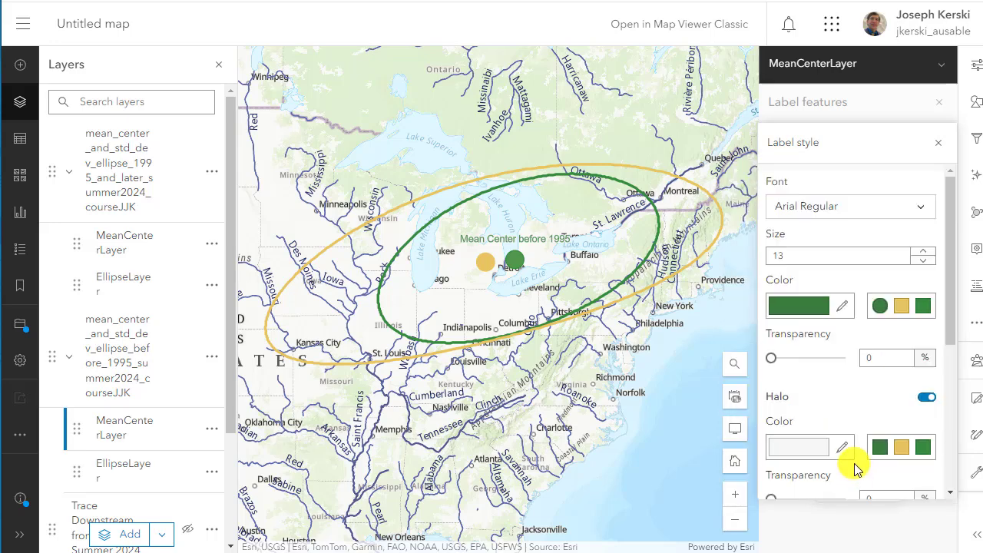
Change the "Mean Center before 1995" label's font to Arial Bold Italic
scroll(841, 435, "down", 2)
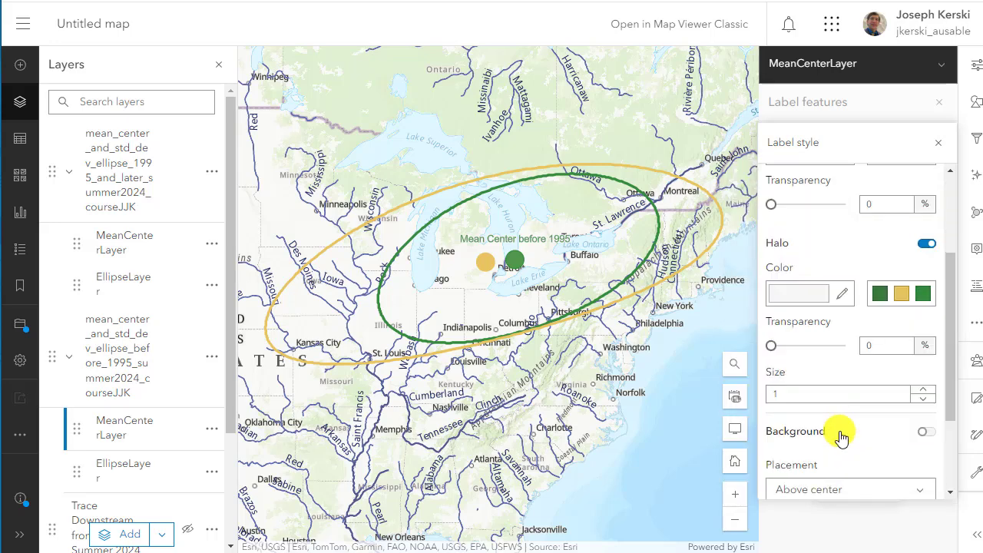
scroll(841, 436, "down", 2)
scroll(841, 436, "up", 2)
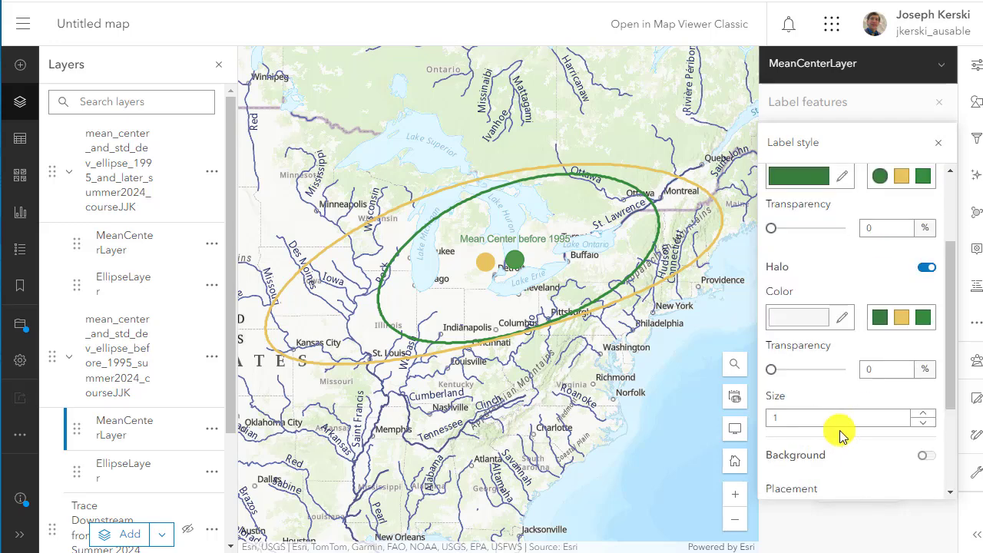
scroll(841, 434, "up", 1)
scroll(844, 231, "up", 1)
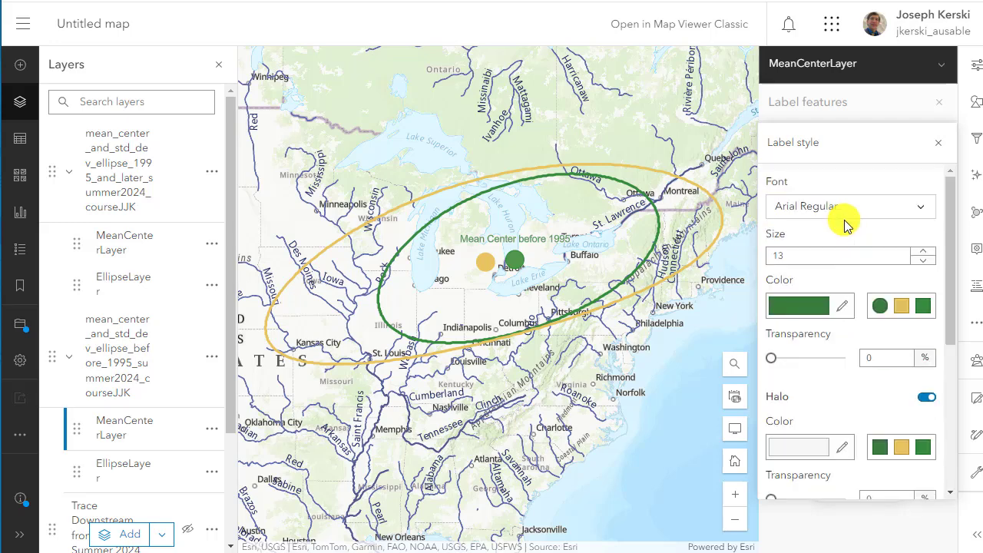
left_click(844, 220)
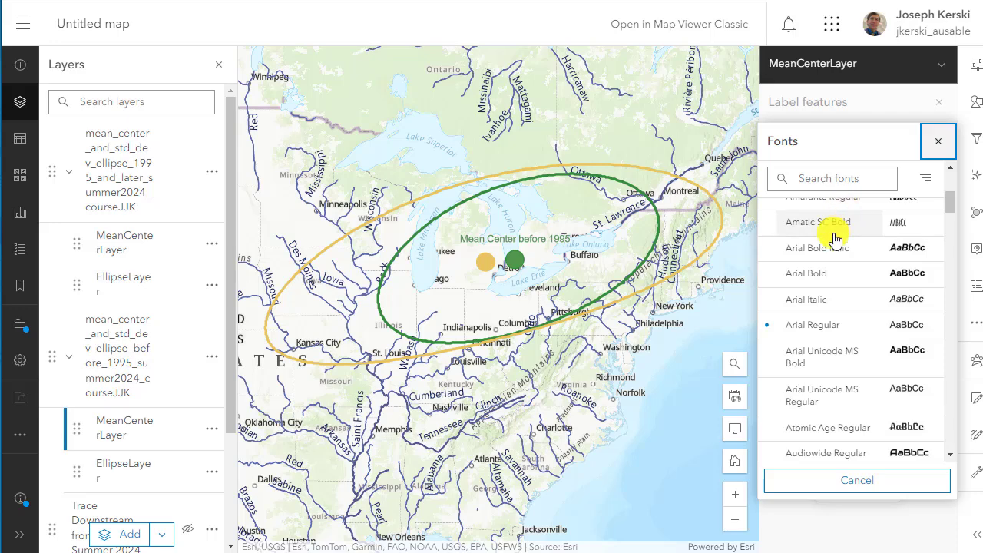
left_click(834, 247)
Add a label class to the 1995-and-later EllipseLayer, using the text expression "Mean Center 1995 and later"
left_click(129, 294)
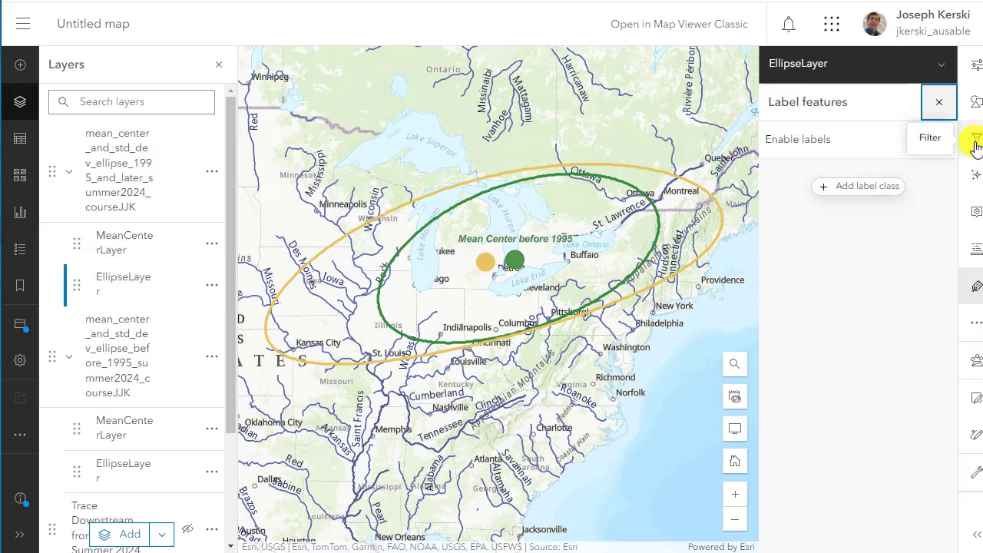
left_click(893, 187)
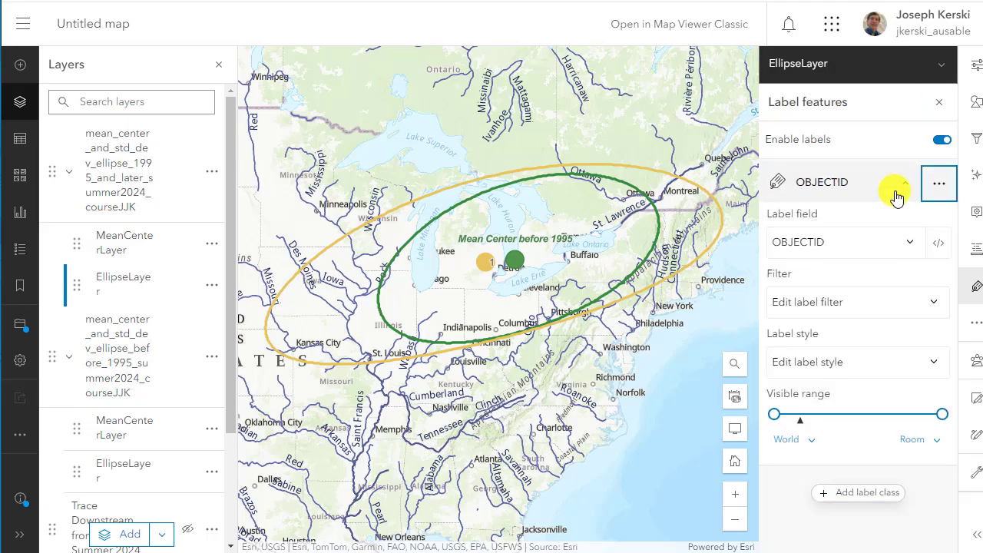
left_click(929, 245)
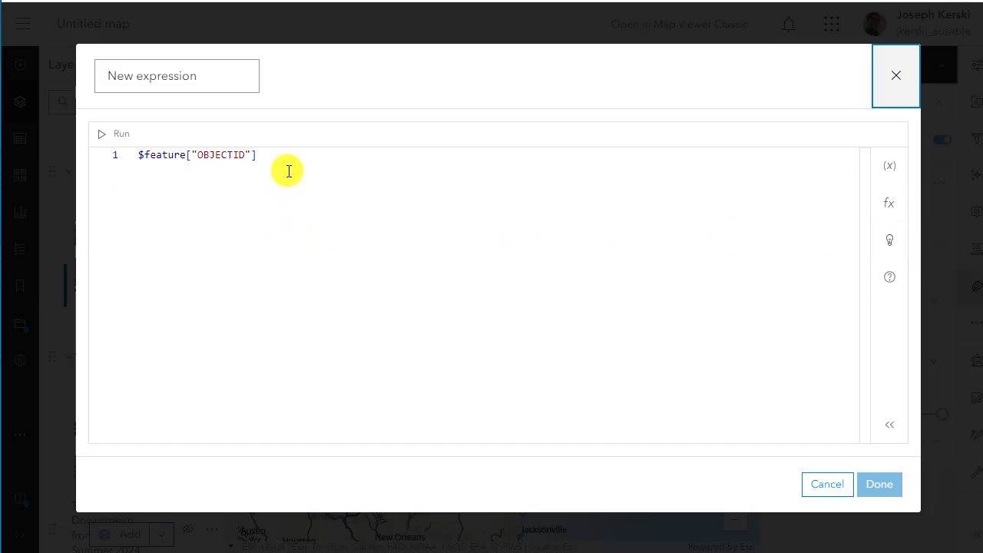
left_click_drag(285, 167, 90, 156)
type("\"Mean Center 1995 and later")
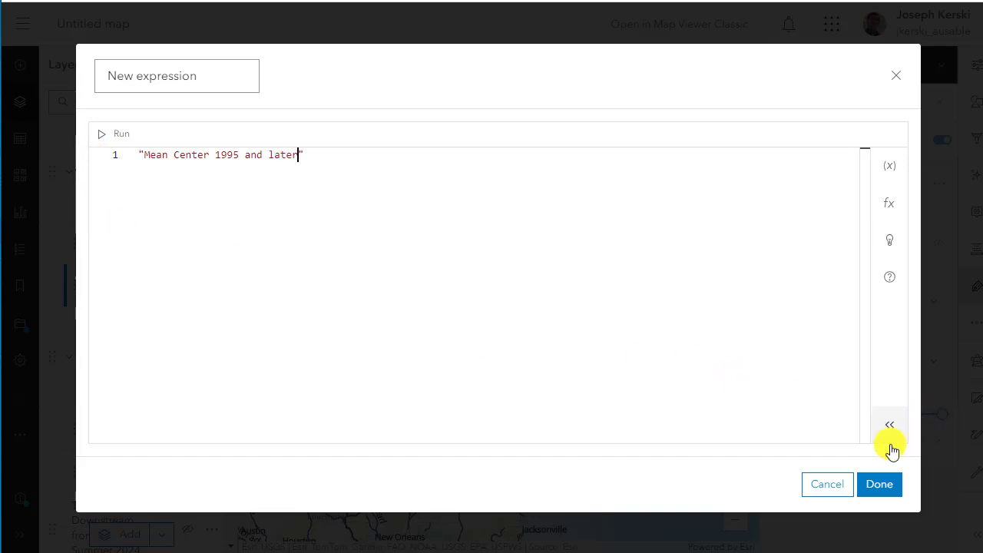
left_click(880, 482)
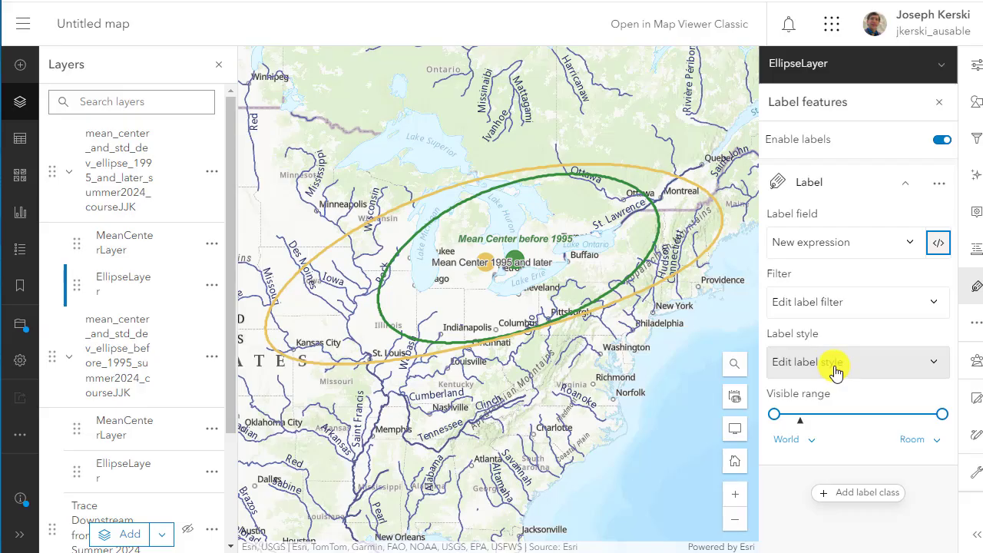
Style the "Mean Center 1995 and later" label in Arial Bold Italic with the yellow text color e6ca63
left_click(834, 367)
left_click(791, 309)
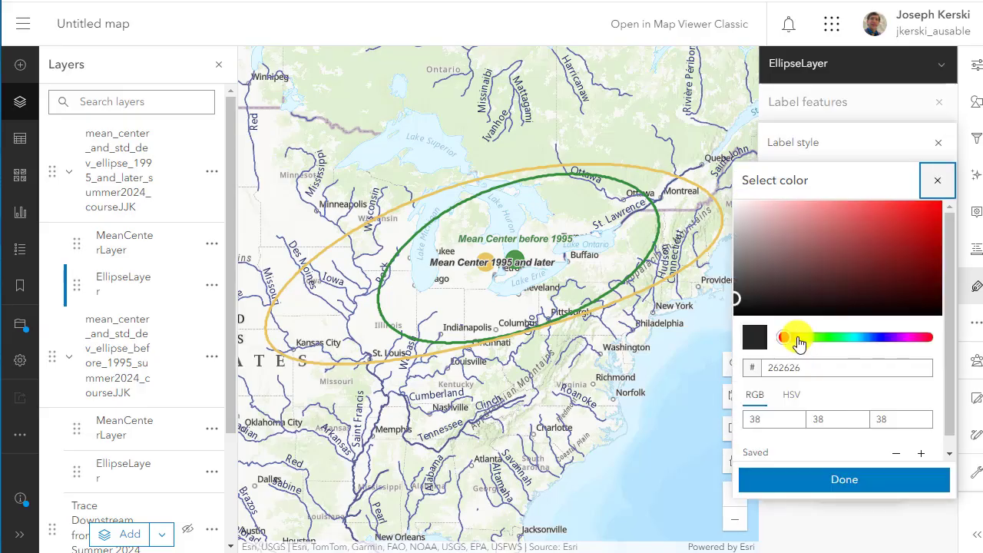
left_click(799, 340)
left_click(854, 217)
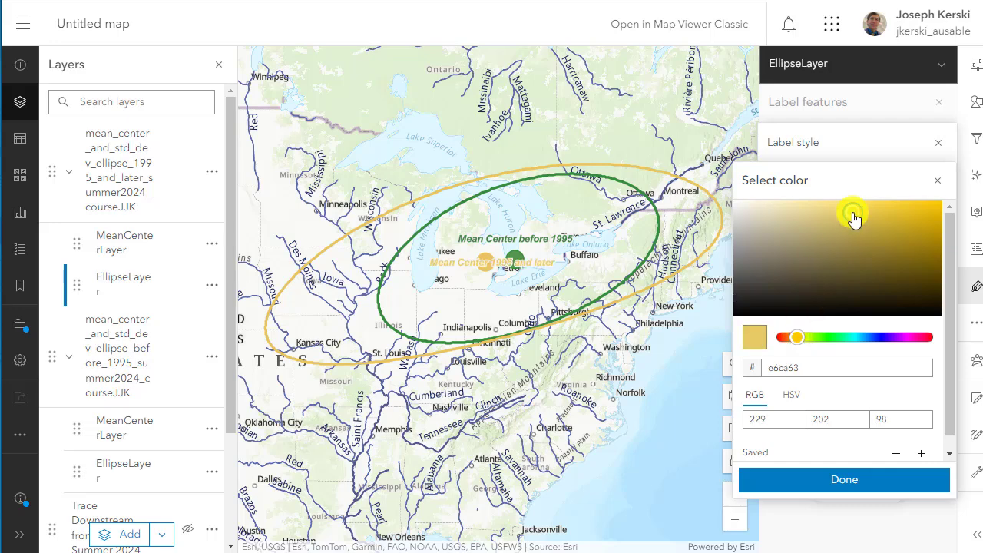
left_click(835, 478)
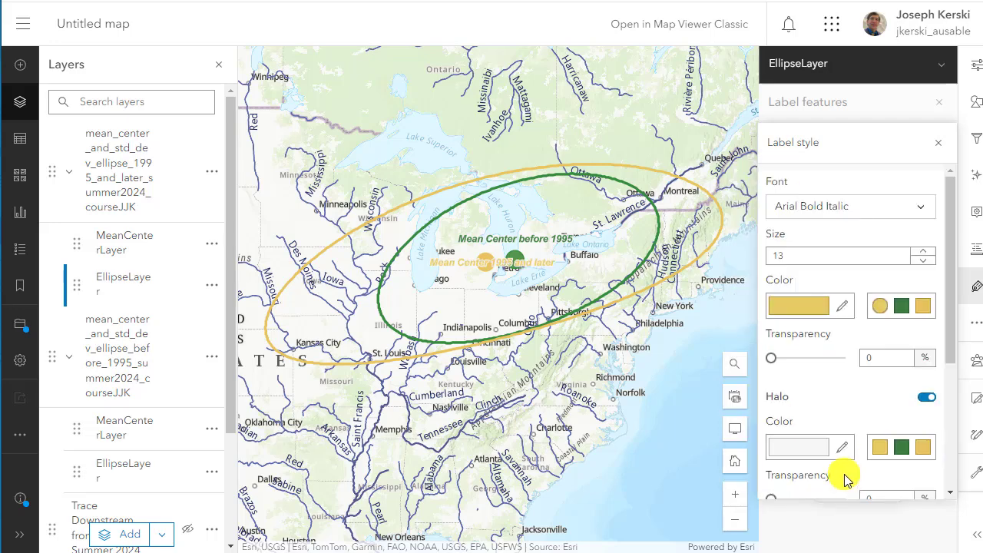
Set the "Mean Center 1995 and later" label's halo color to olive 8a946a
left_click(816, 436)
left_click(823, 338)
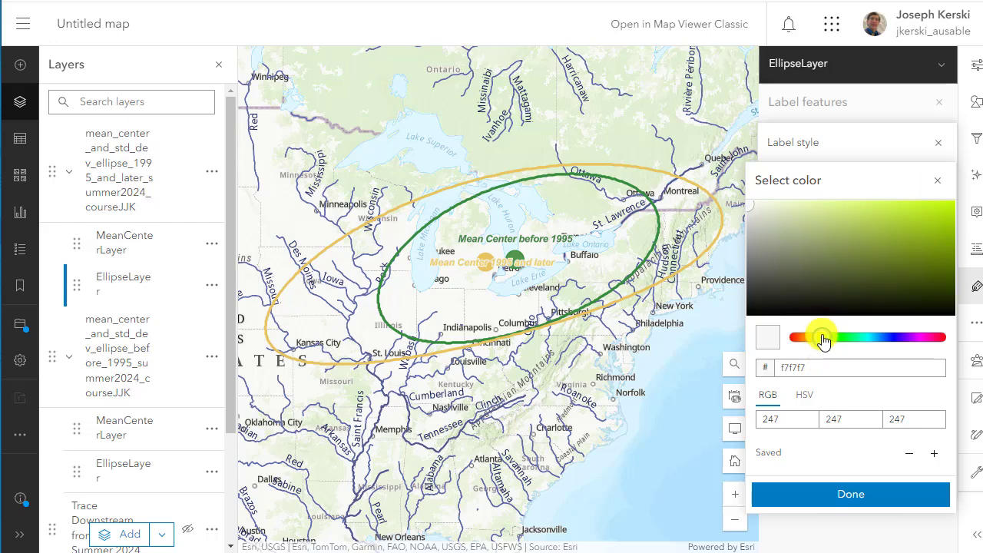
left_click(834, 254)
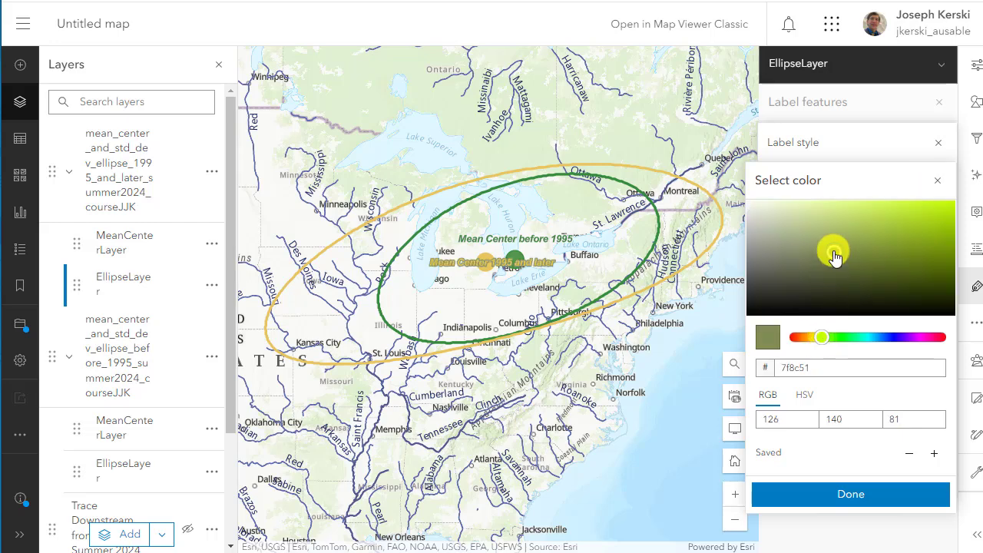
left_click_drag(834, 254, 807, 256)
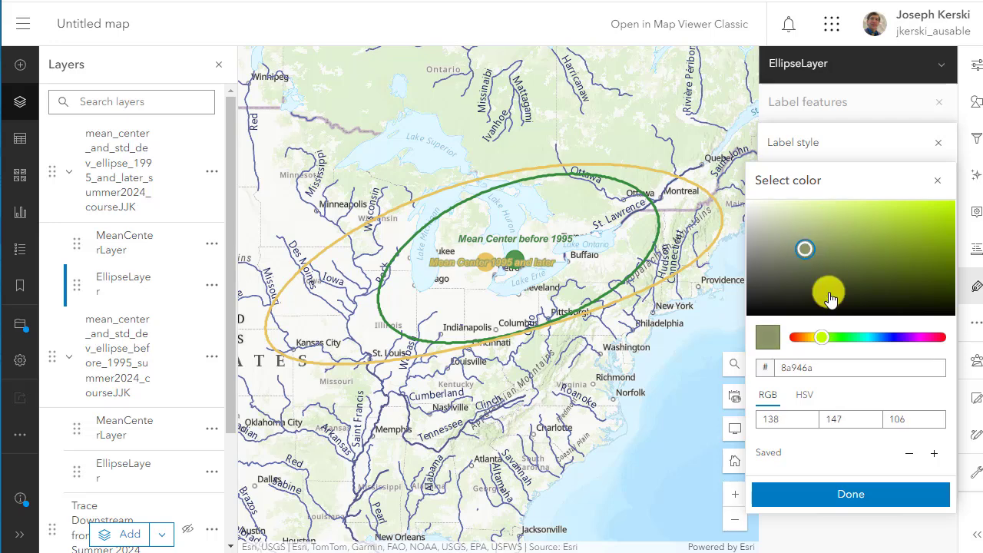
left_click(866, 494)
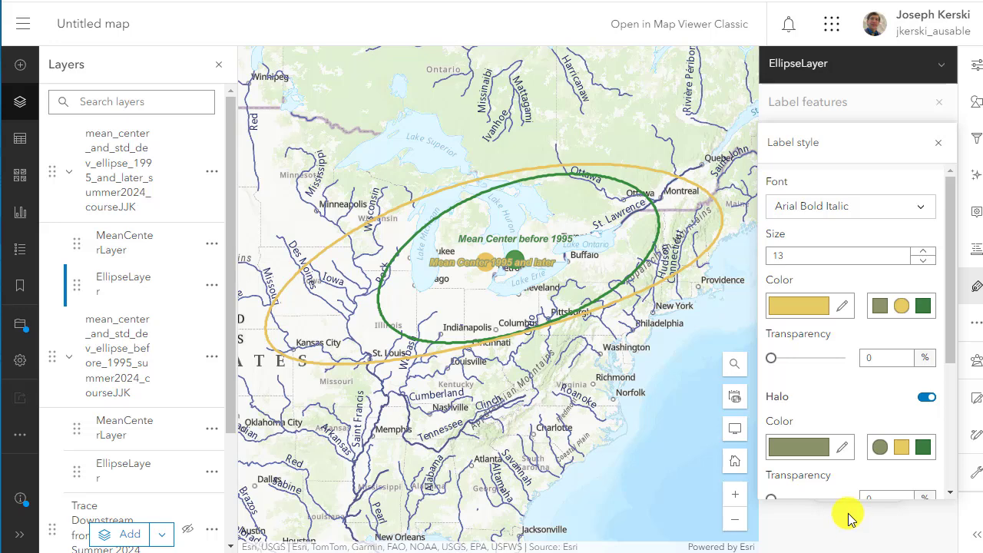
Shift the "Mean Center 1995 and later" label away from its point with offset X -20 and offset Y -17
scroll(849, 492, "down", 3)
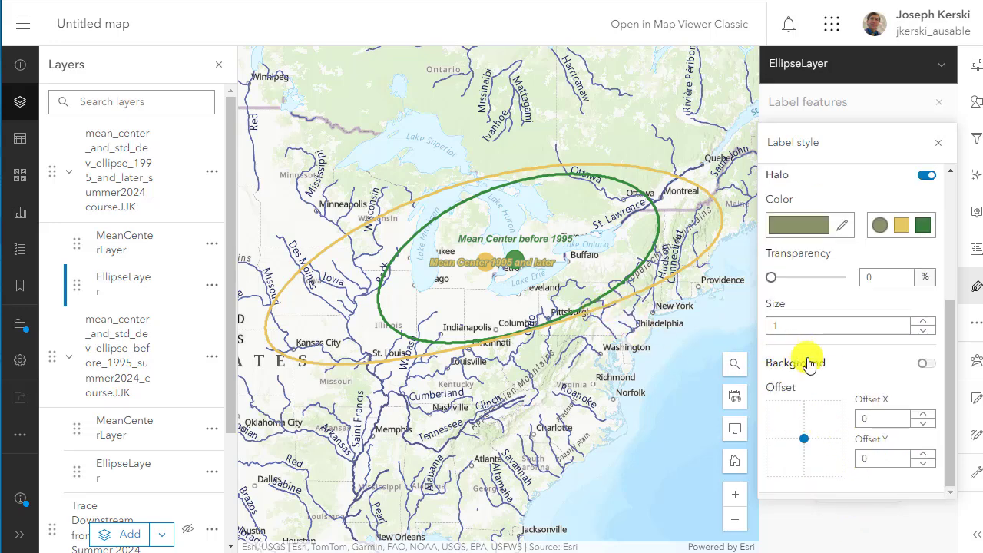
left_click(807, 438)
left_click_drag(807, 445, 757, 472)
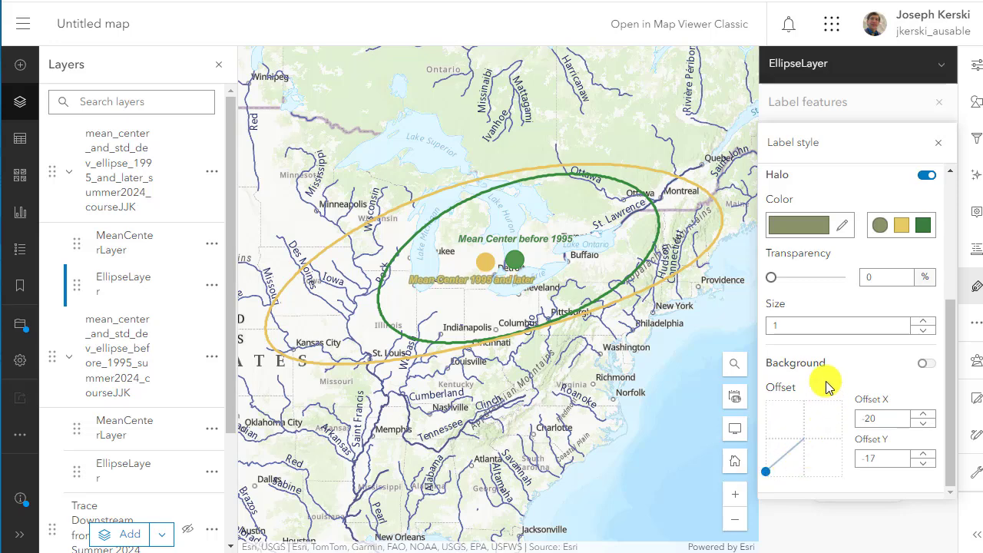
Shift the "Mean Center before 1995" label of the before-1995 MeanCenterLayer with offset X 20 and offset Y 1
left_click(123, 466)
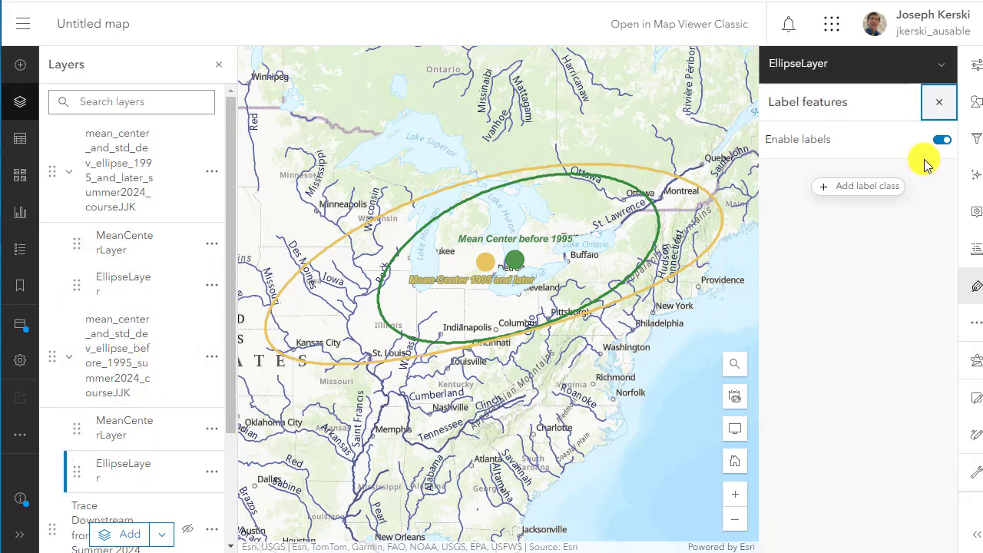
left_click(976, 286)
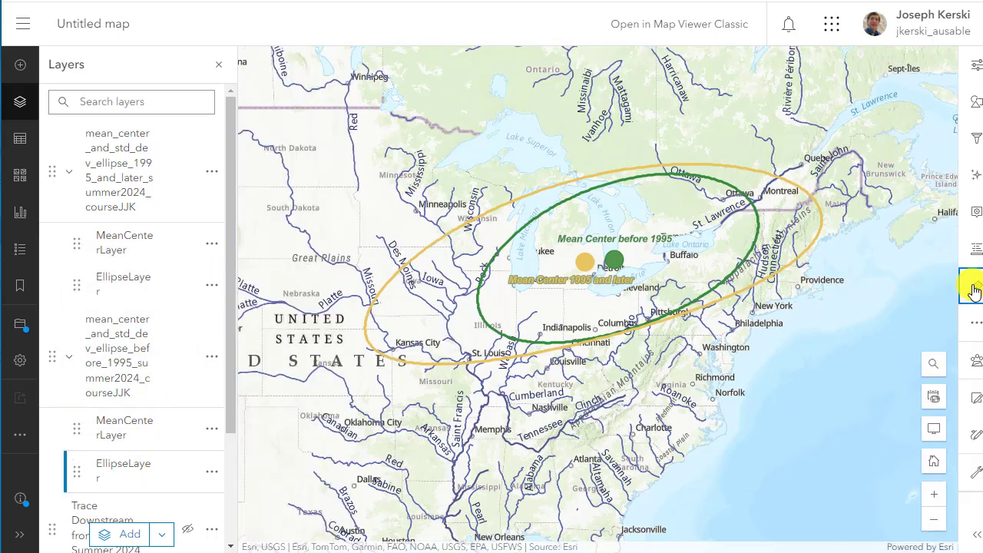
left_click(622, 245)
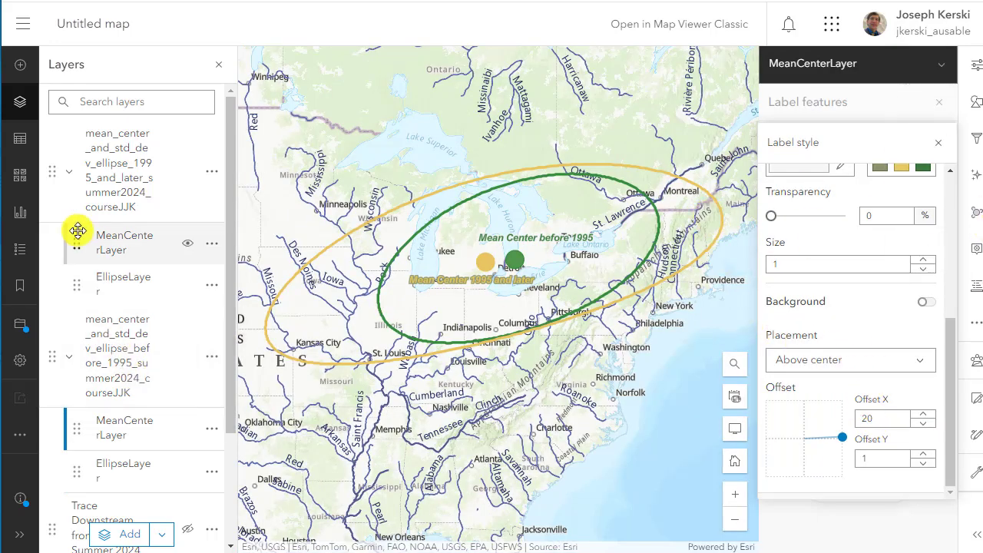
Start saving the map as a new item titled "Zebra Mussels Analysis Summer 2024 JJK"
left_click(13, 323)
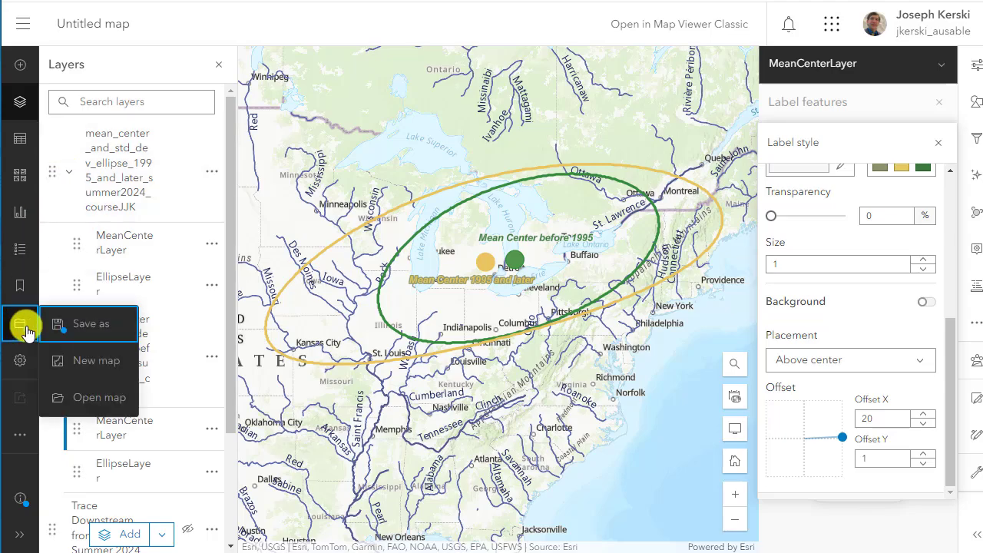
left_click(15, 322)
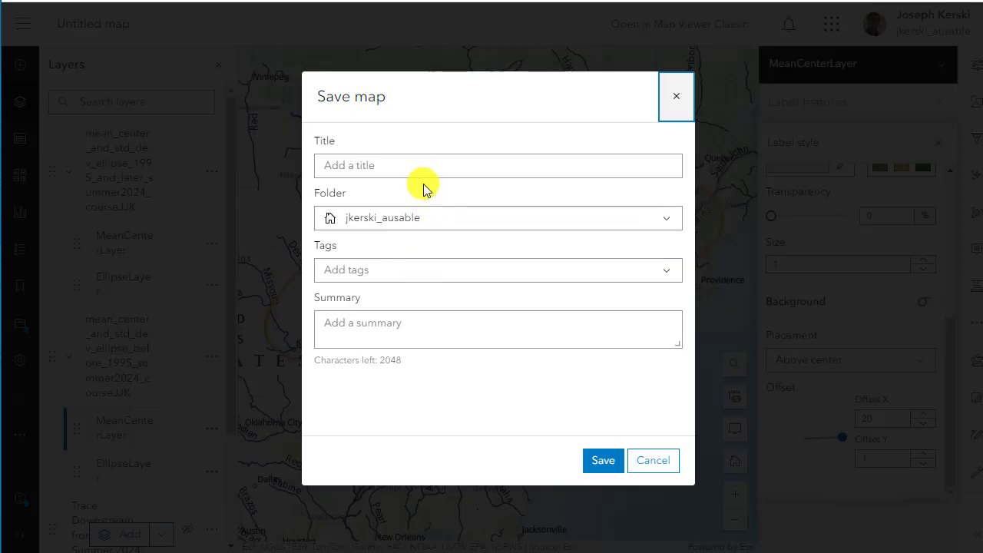
left_click(414, 164)
type("Mean ")
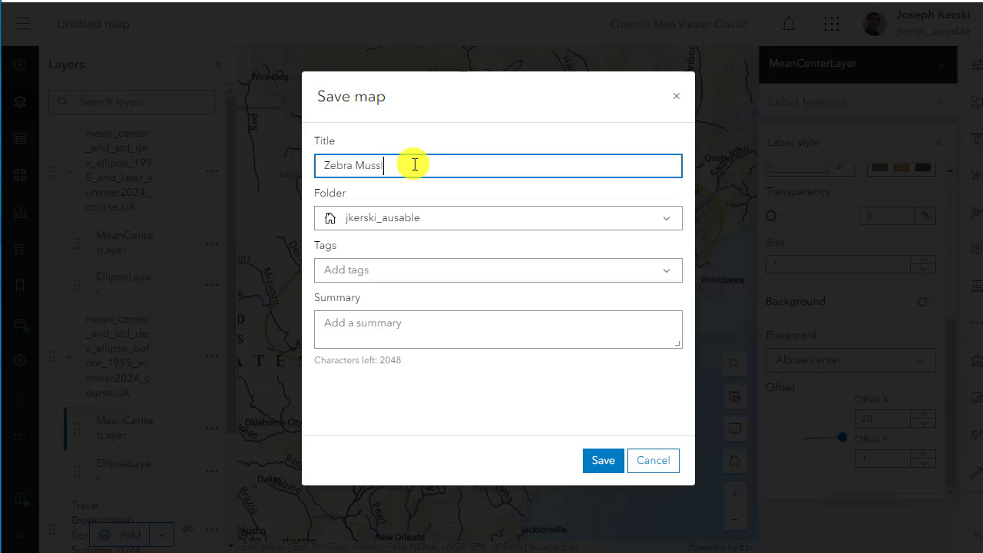
type("els Analysis Summer 2024 JJK")
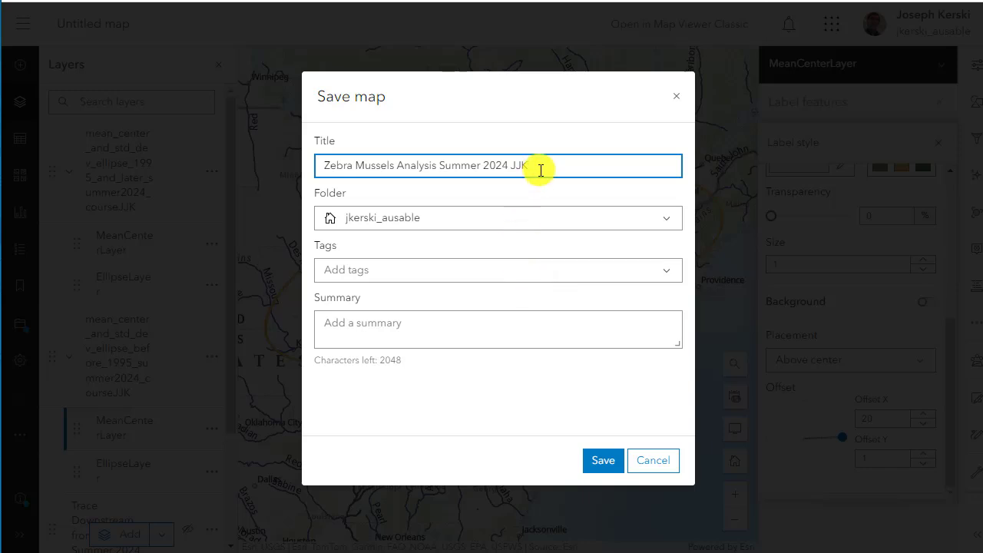
Add the tag "Au Sable", reuse the map title as the summary, and save the map
left_click_drag(537, 164, 253, 171)
key("ctrl+c")
left_click(371, 269)
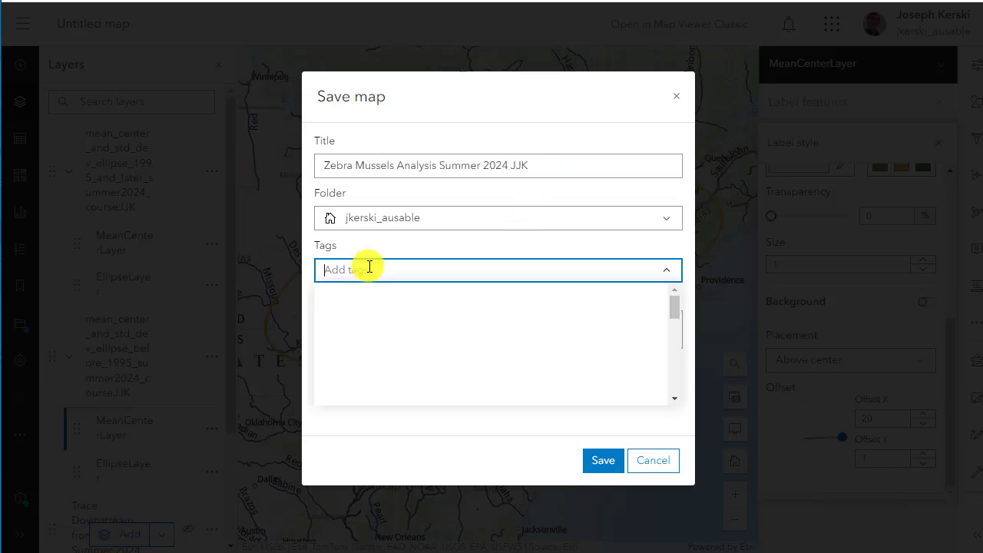
left_click(387, 296)
left_click(391, 339)
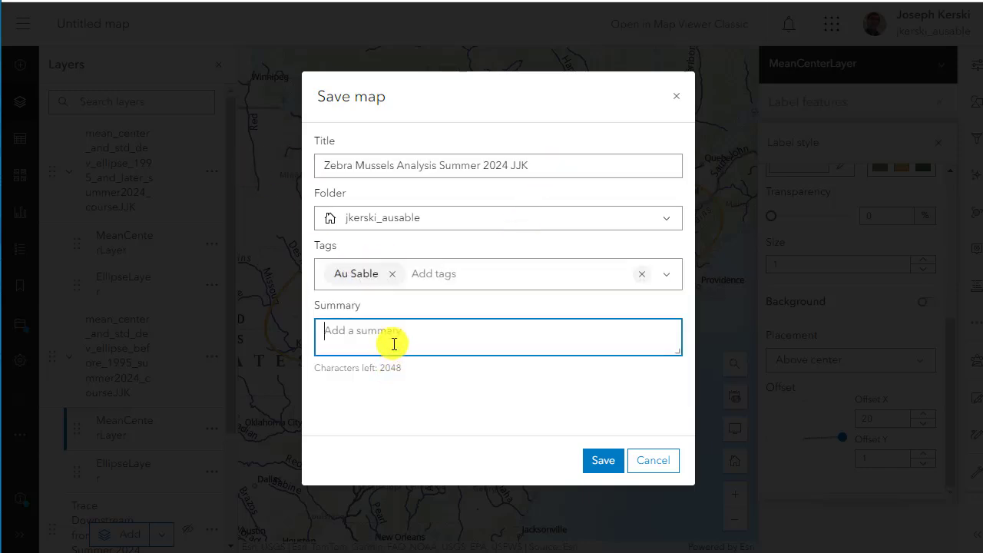
key("ctrl+v")
left_click(604, 461)
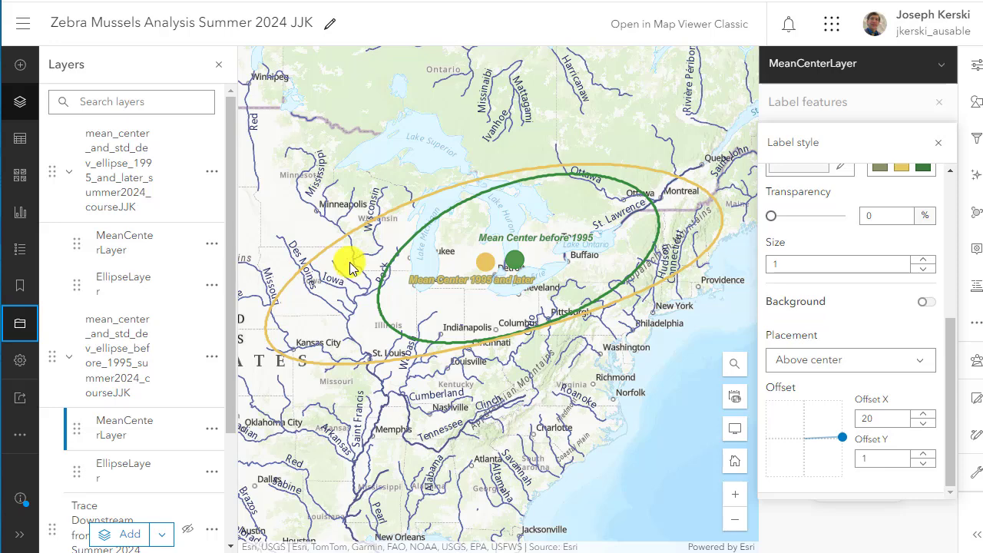
View the properties of the 1995-and-later group and its MeanCenterLayer
left_click(142, 207)
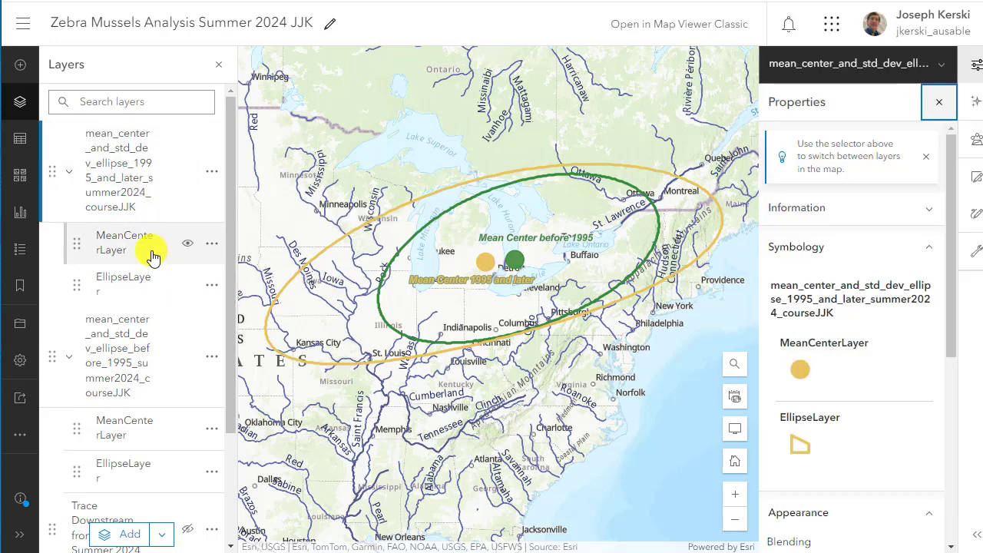
left_click(151, 256)
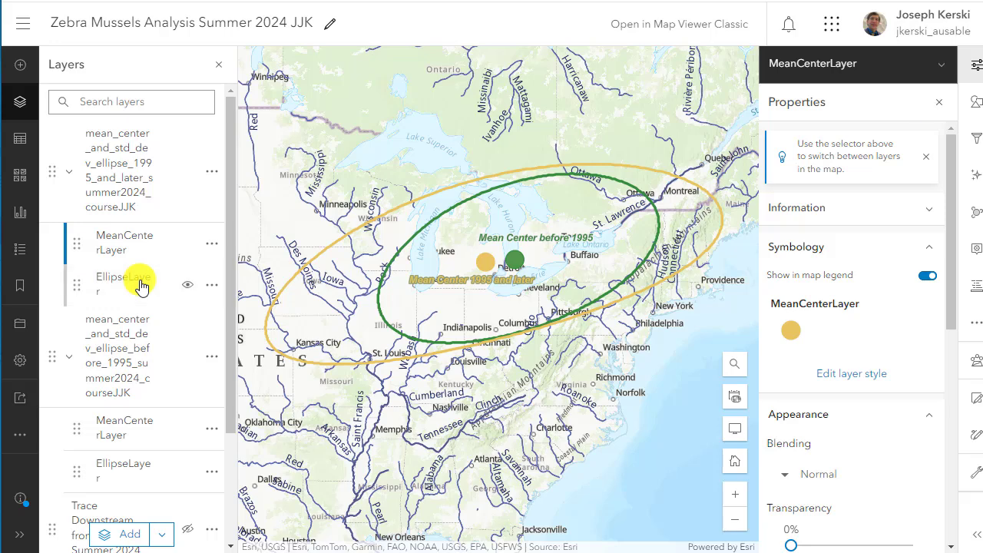
Open the attribute table of the 1995-and-later EllipseLayer and examine its XStdDist and YStdDist fields
left_click(141, 285)
left_click(211, 285)
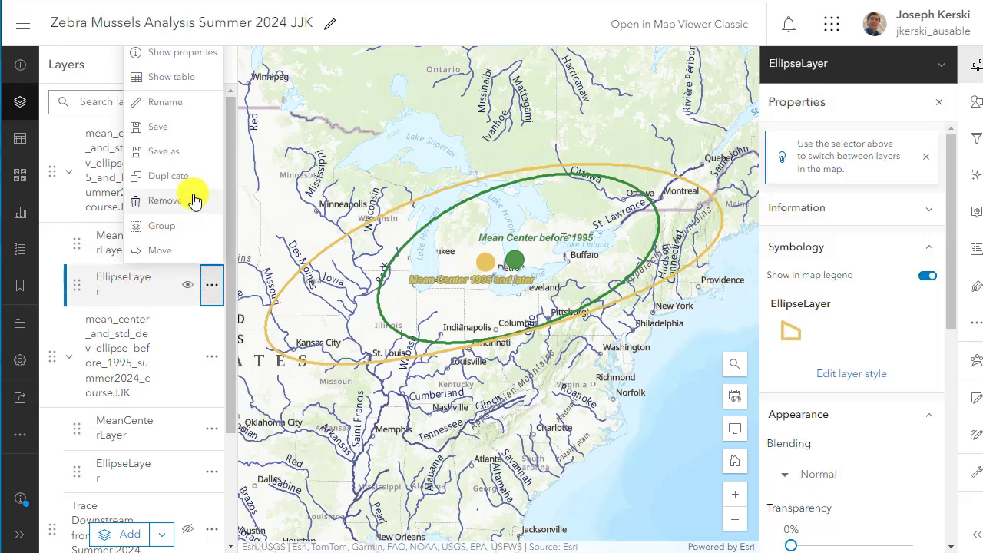
left_click(169, 76)
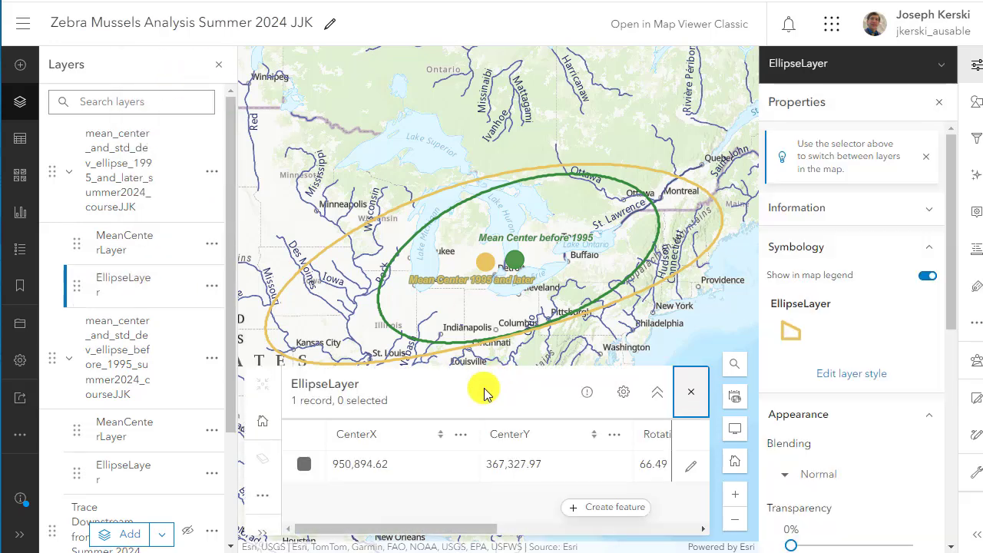
left_click_drag(428, 529, 650, 529)
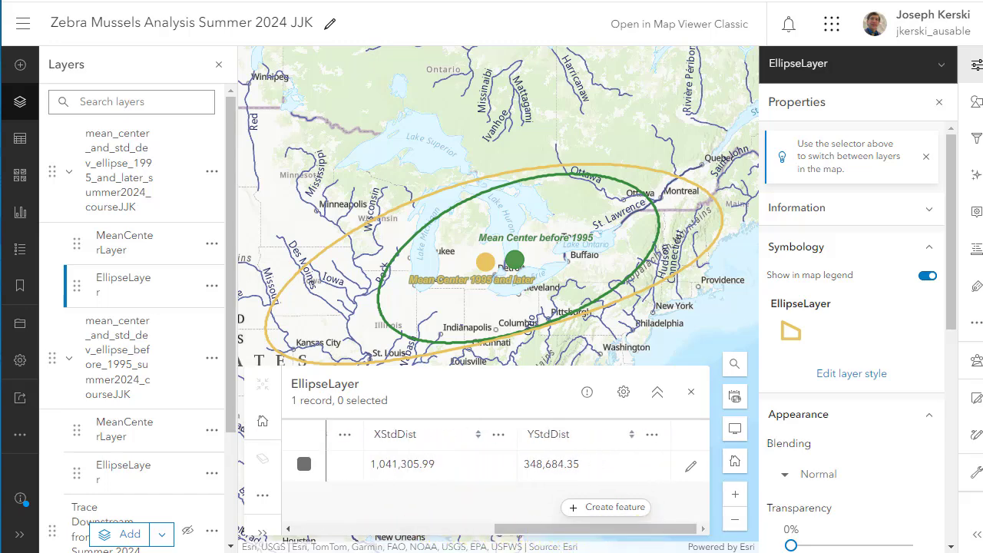
left_click(651, 435)
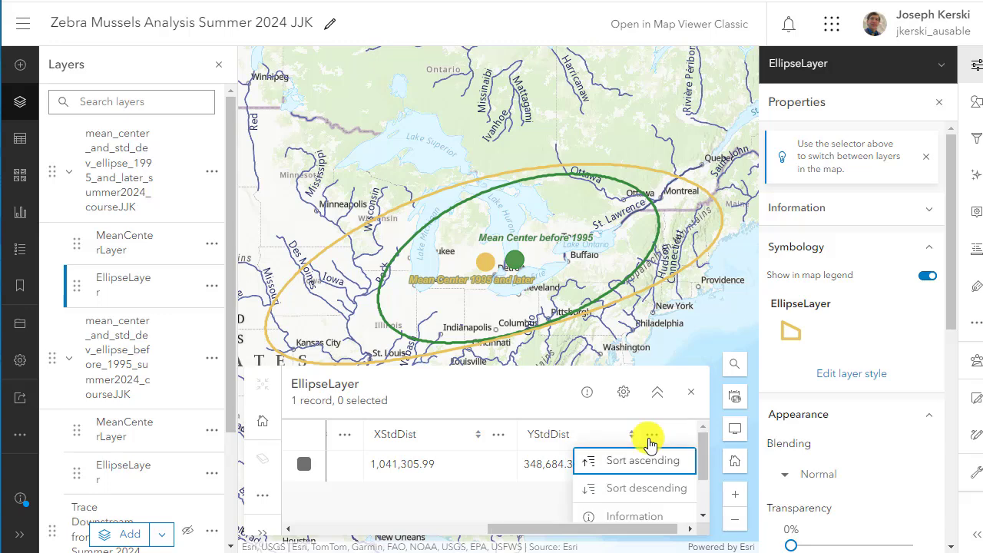
left_click(655, 442)
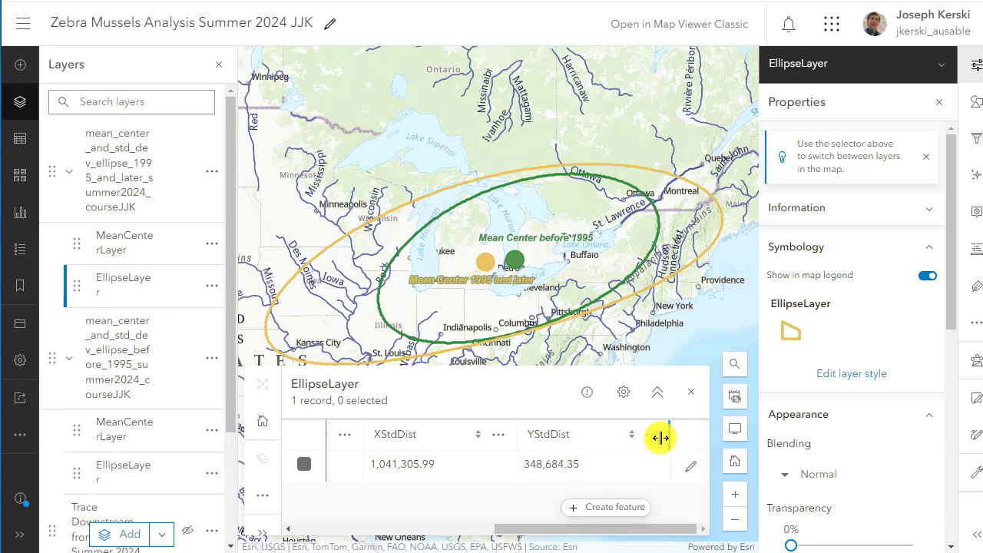
Expand the EllipseLayer attribute table and open its only record in the feature editor
left_click(657, 392)
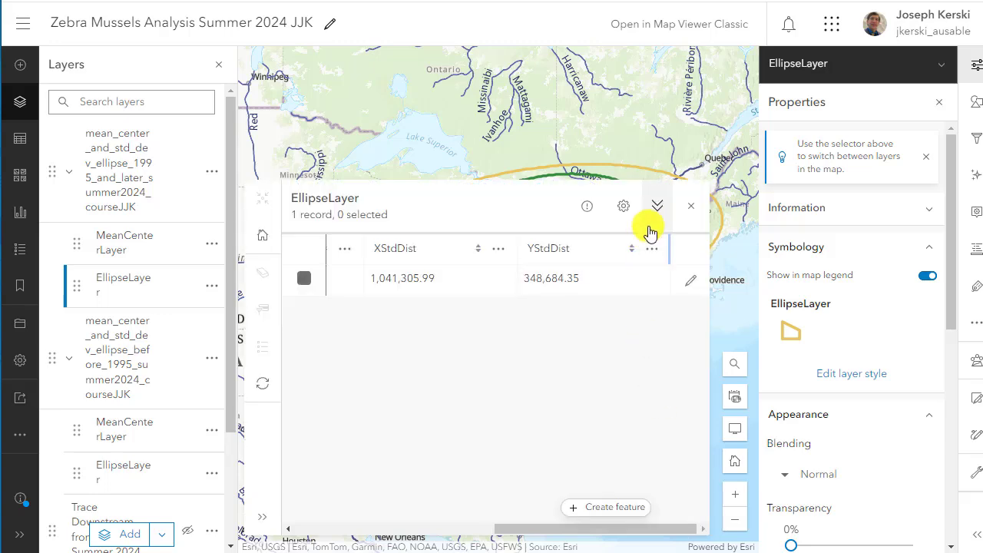
left_click(652, 146)
left_click(657, 391)
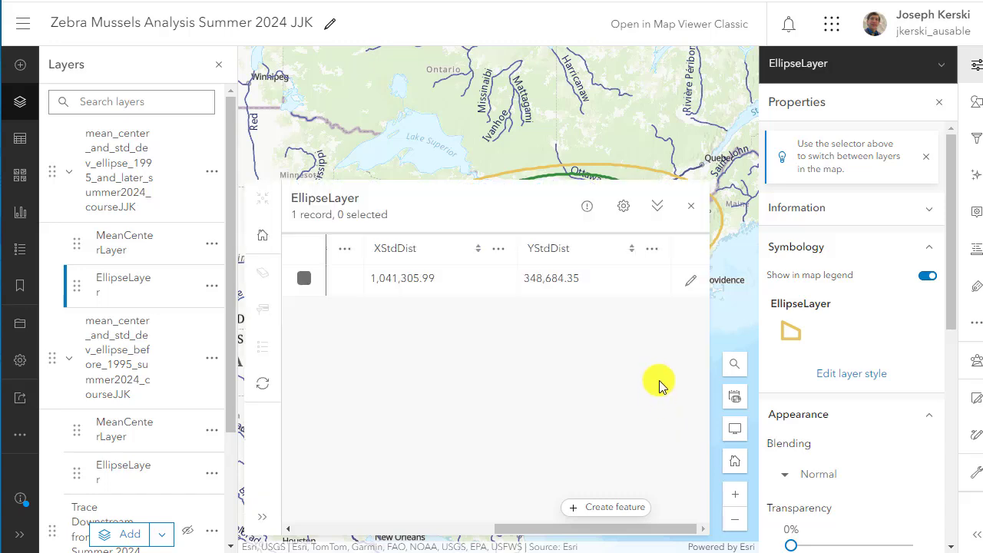
left_click(652, 250)
left_click(706, 281)
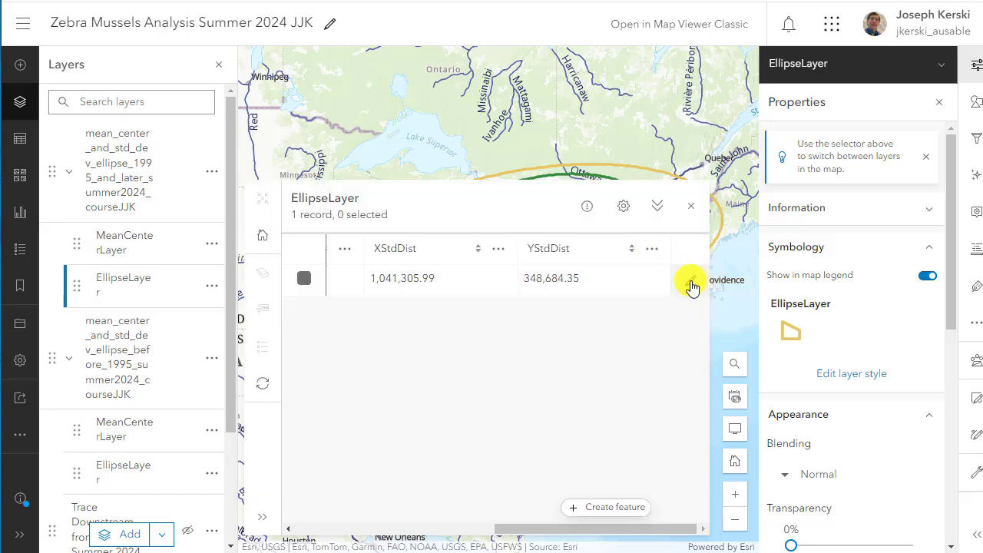
left_click(691, 283)
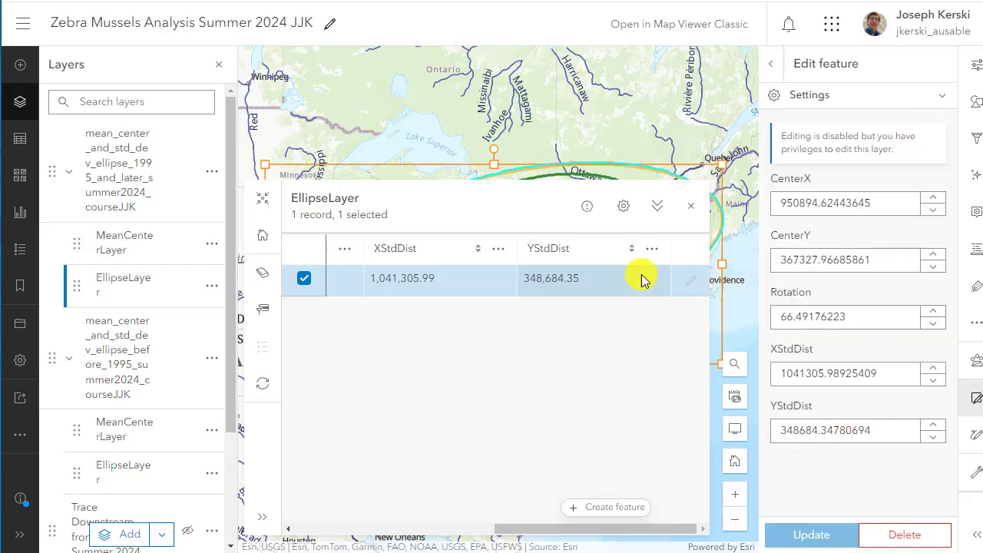
View the field information for YStdDist, close it, and check the available options for that field again
left_click(650, 250)
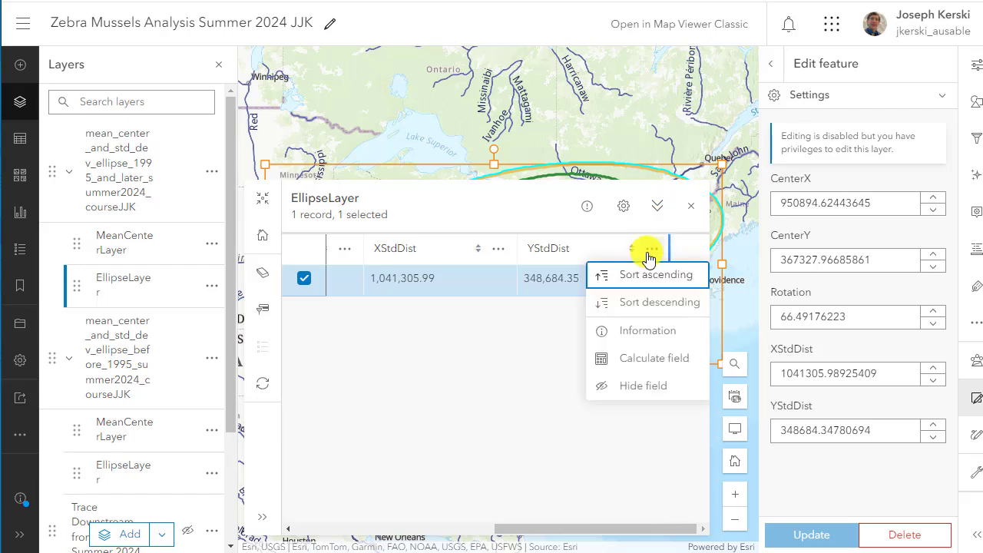
left_click(652, 336)
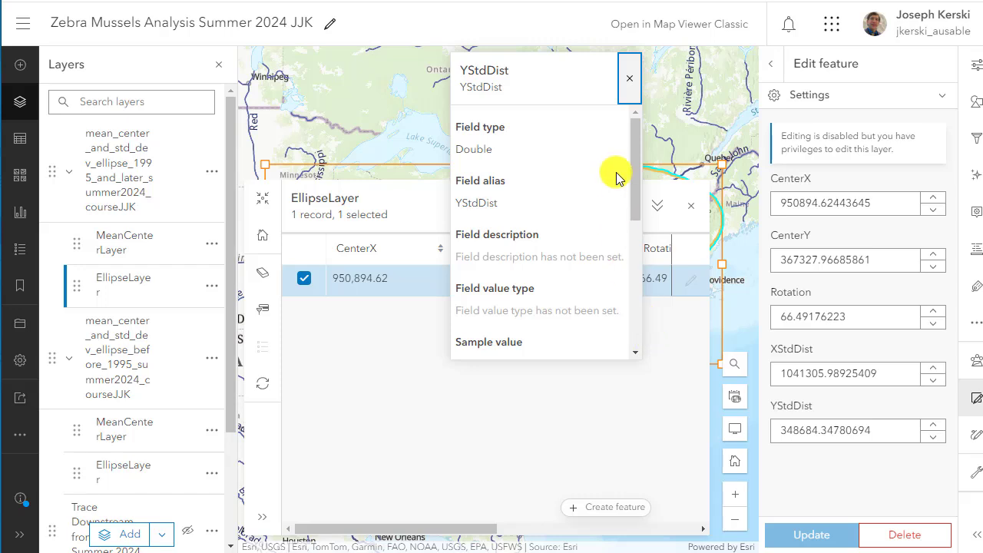
left_click(629, 78)
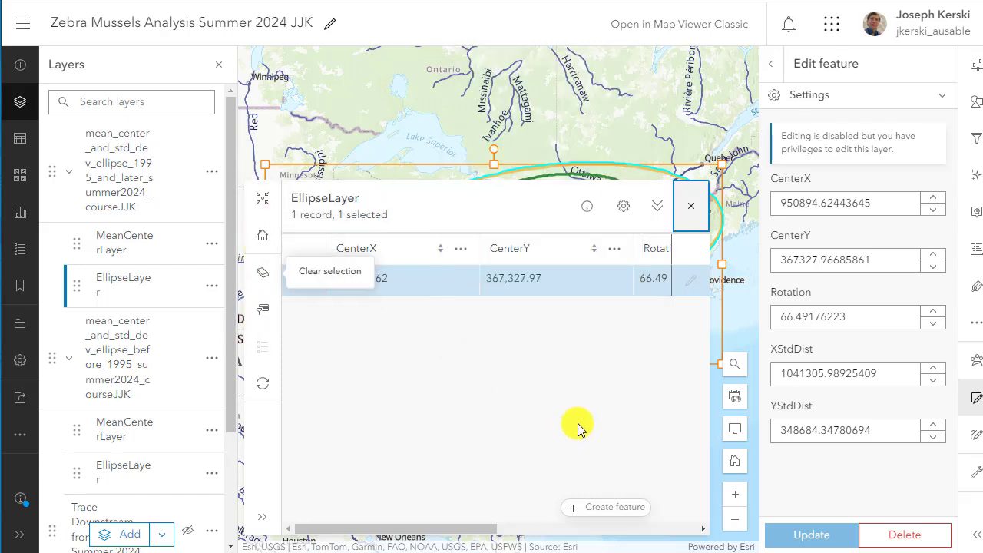
left_click(649, 528)
left_click(649, 529)
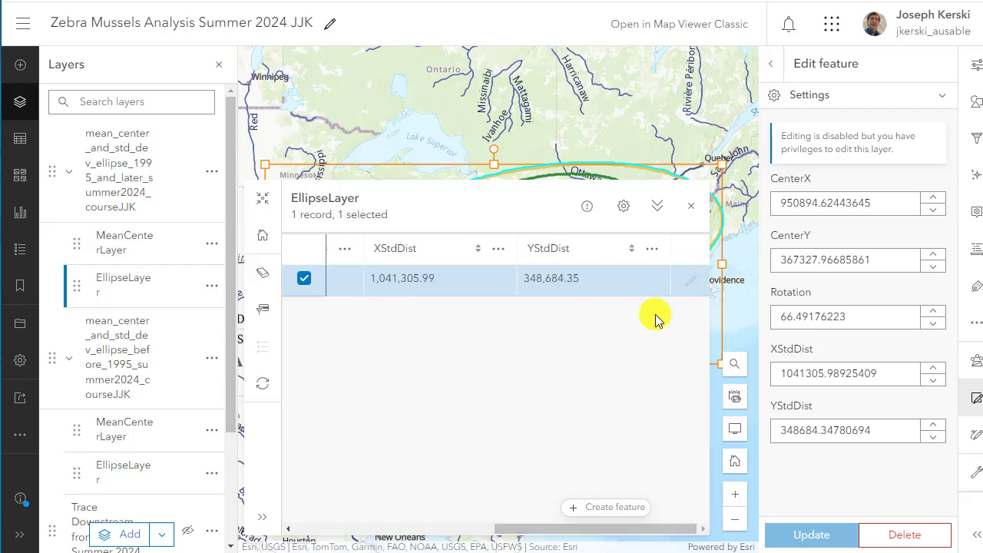
left_click(651, 250)
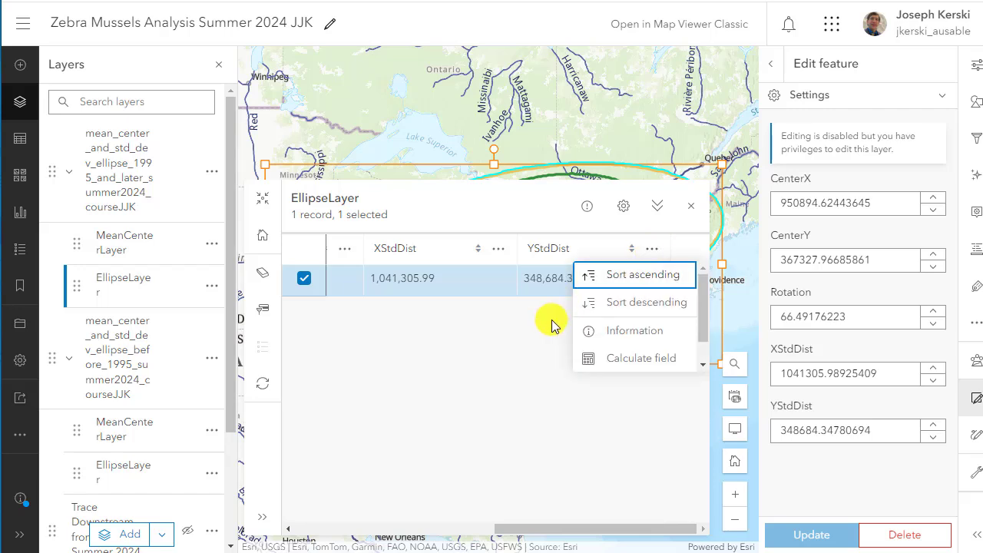
Review the field visibility list of the EllipseLayer table and close it without changes
left_click(624, 206)
left_click(623, 206)
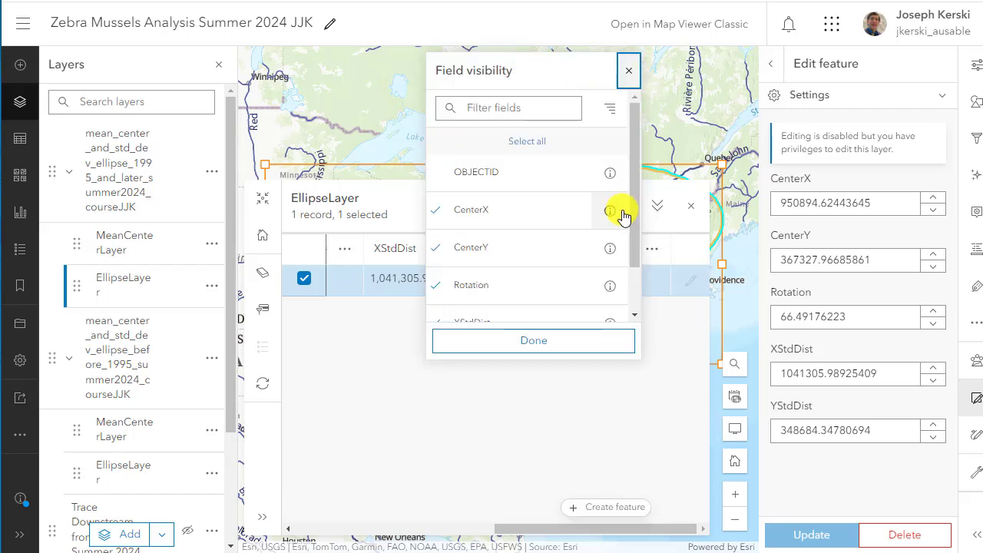
scroll(626, 211, "down", 1)
scroll(588, 260, "up", 1)
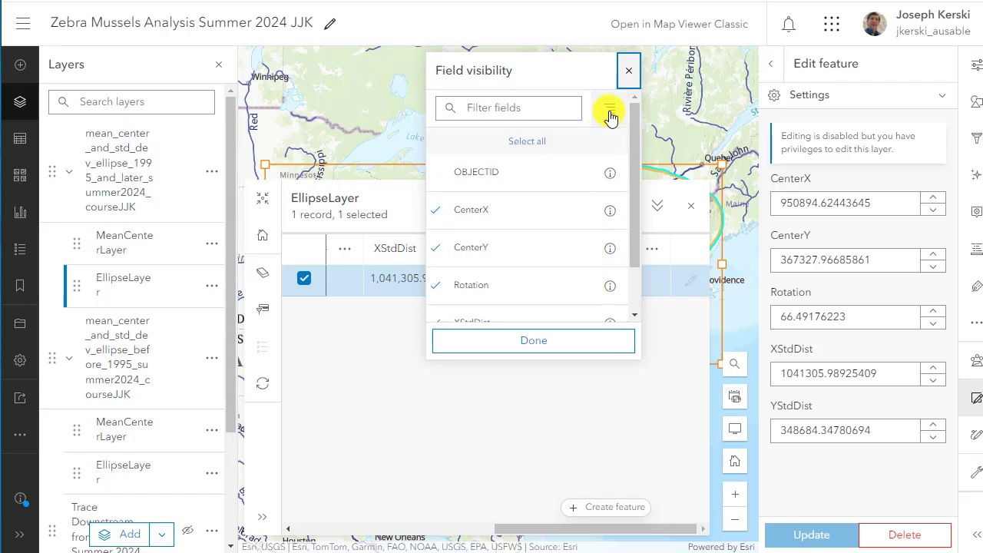
left_click(628, 70)
Go to the content list, open the 1995-and-later mean center and ellipse feature layer item, and show its EllipseLayer fields
left_click(23, 24)
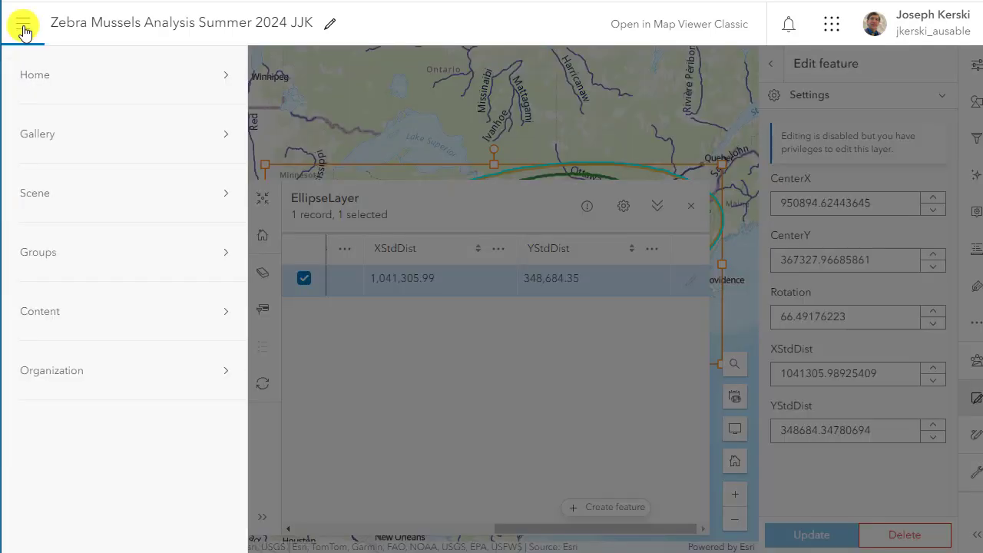
left_click(49, 315)
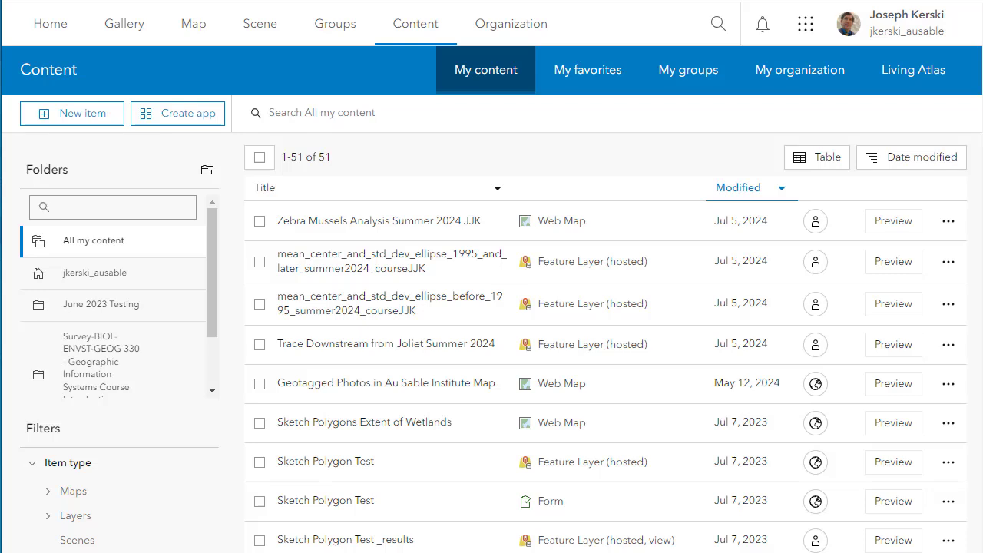
left_click(390, 276)
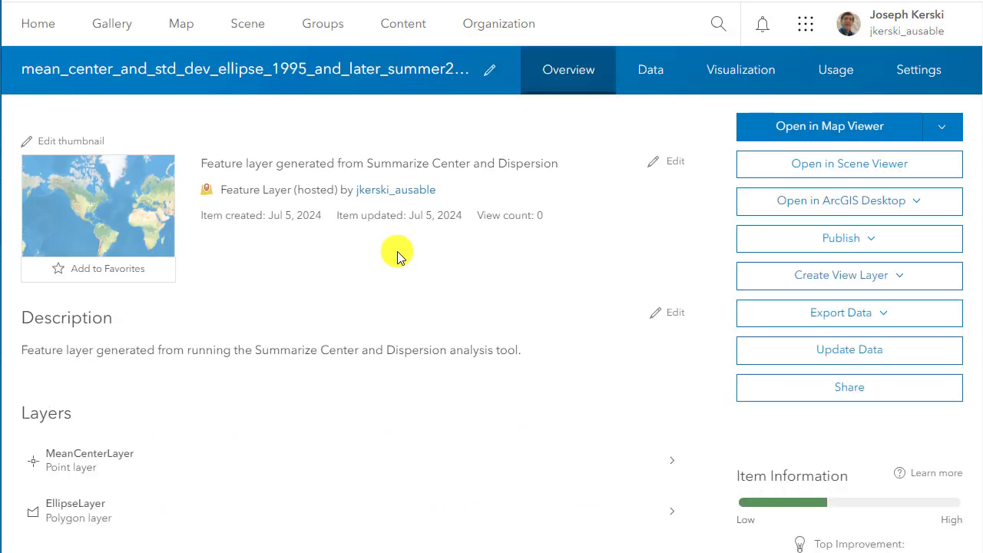
left_click(651, 69)
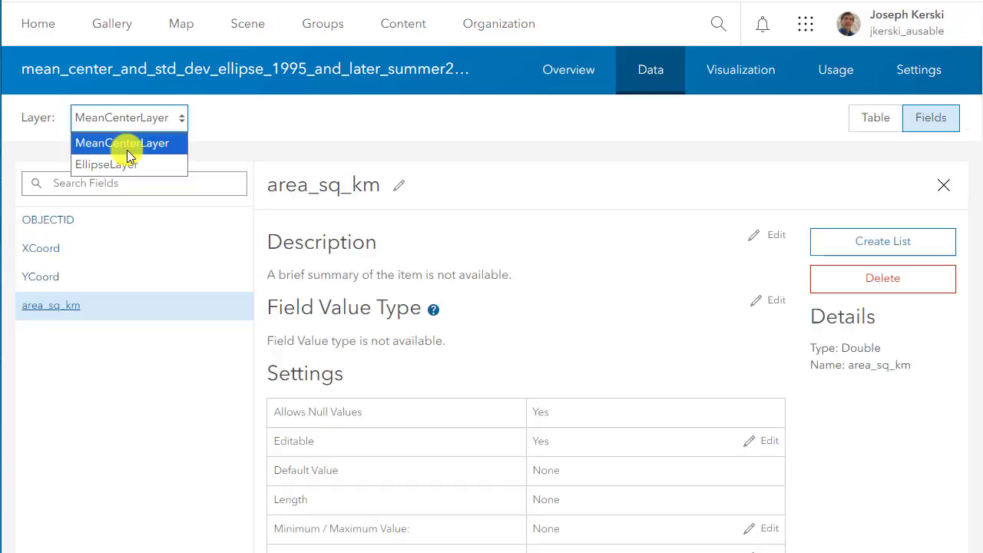
left_click(117, 166)
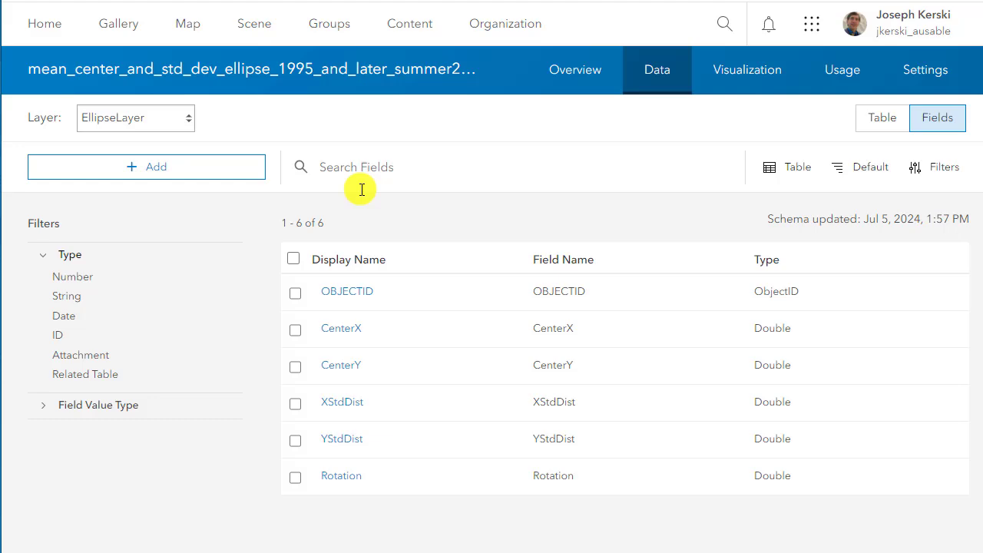
Add a field to the EllipseLayer with name and display name area_sq_km and type Double
left_click(150, 166)
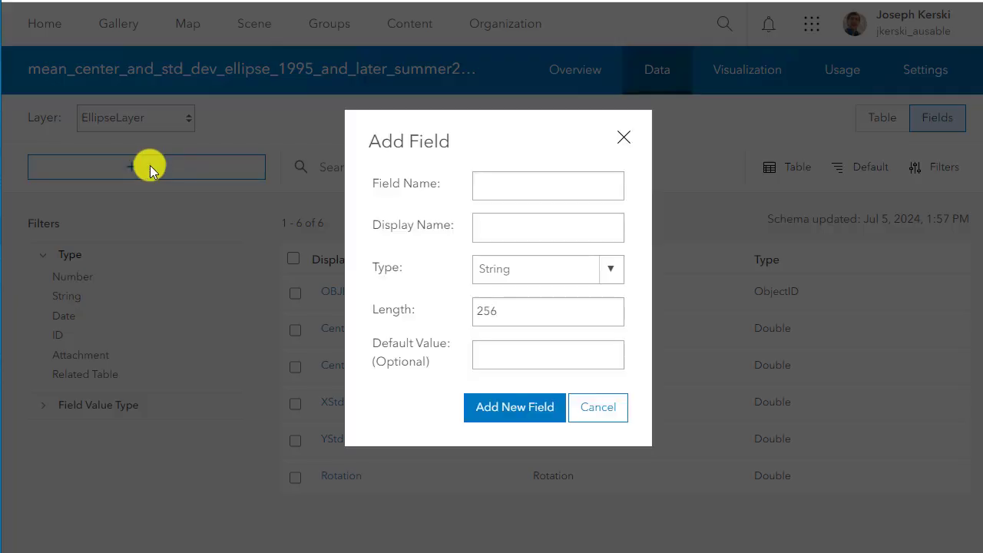
left_click(532, 193)
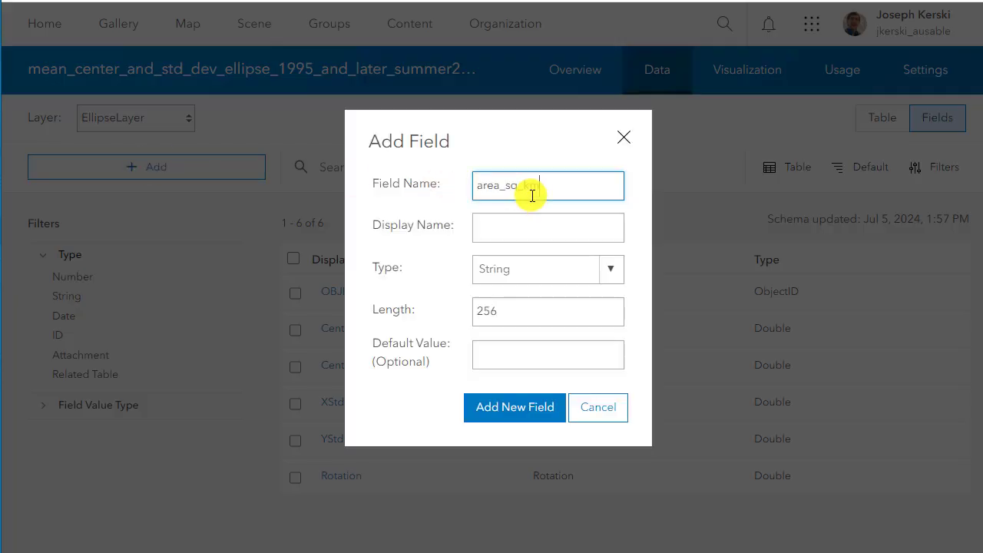
left_click(527, 226)
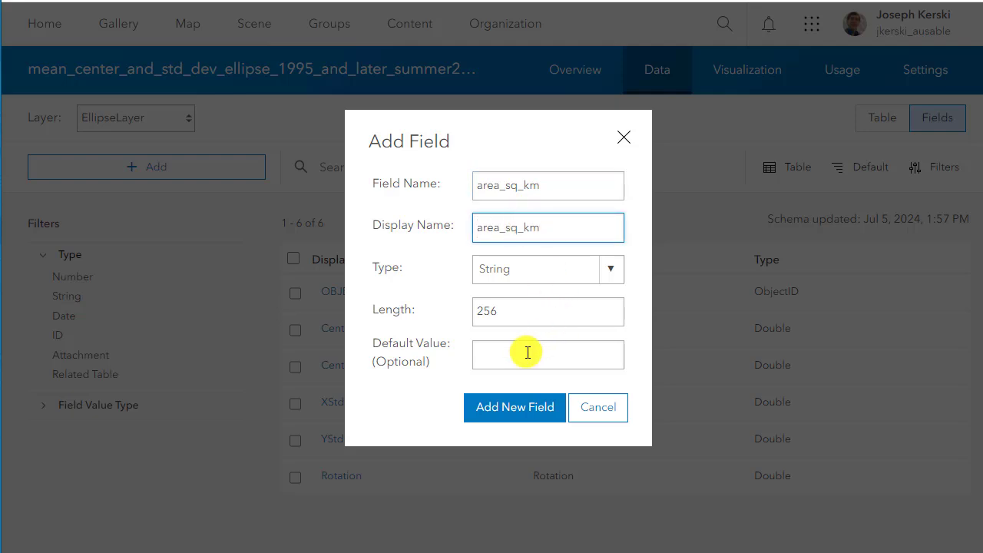
left_click(515, 281)
left_click(518, 398)
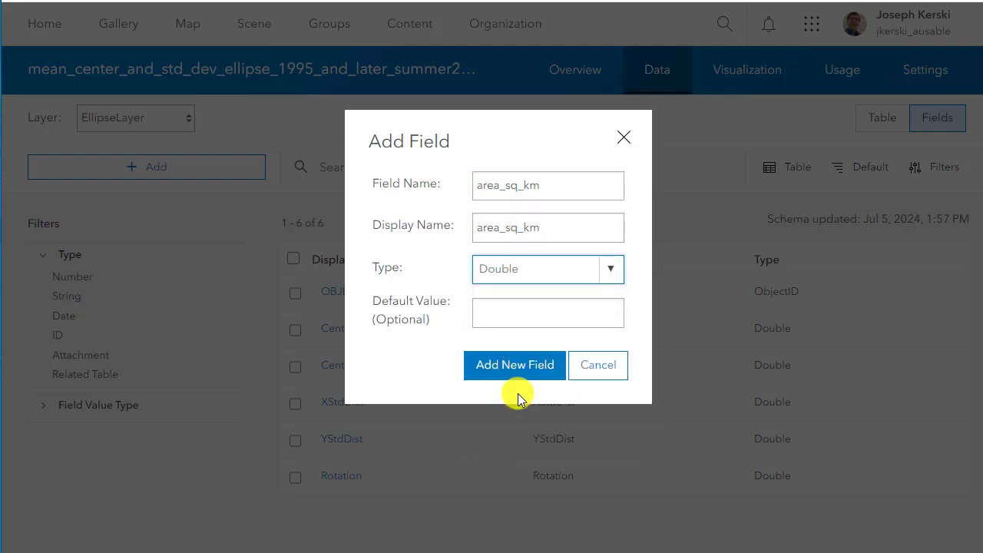
left_click(517, 371)
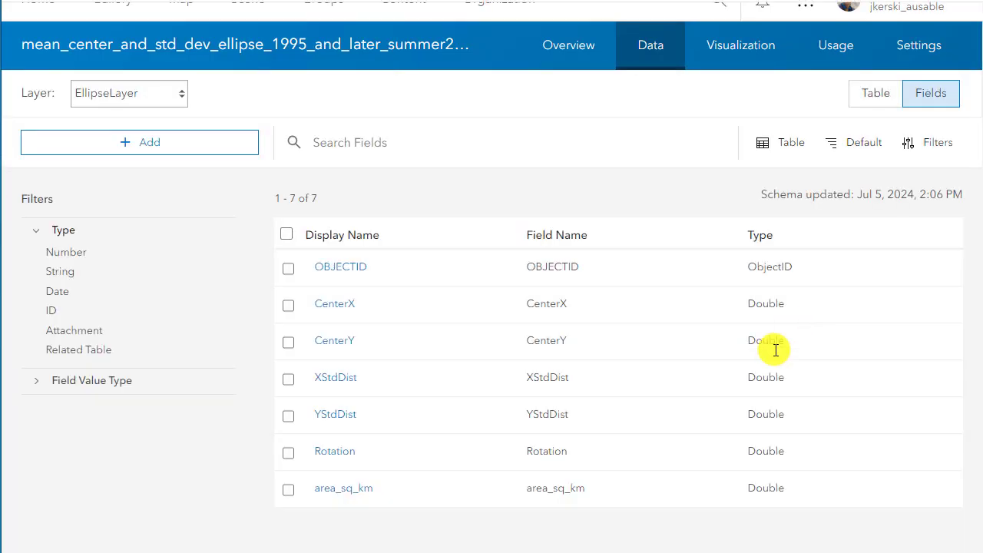
Start calculating the area_sq_km field from the EllipseLayer's data table, using Arcade as the expression language
left_click(343, 488)
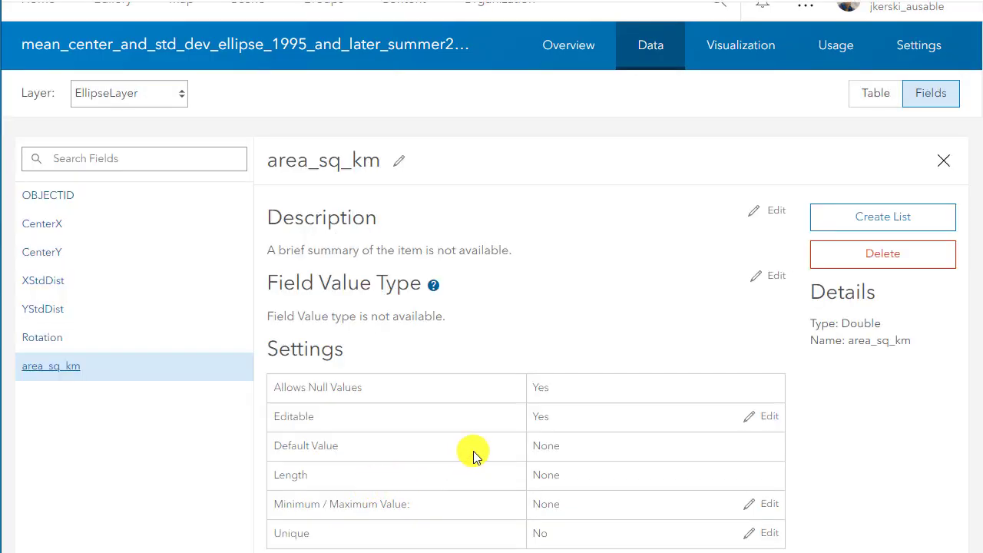
left_click(876, 92)
left_click(885, 309)
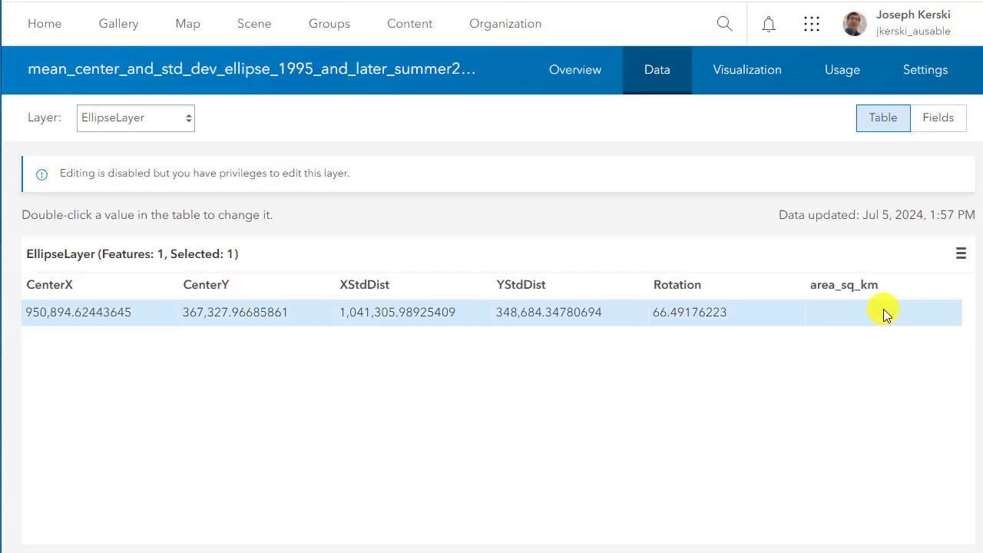
left_click(853, 285)
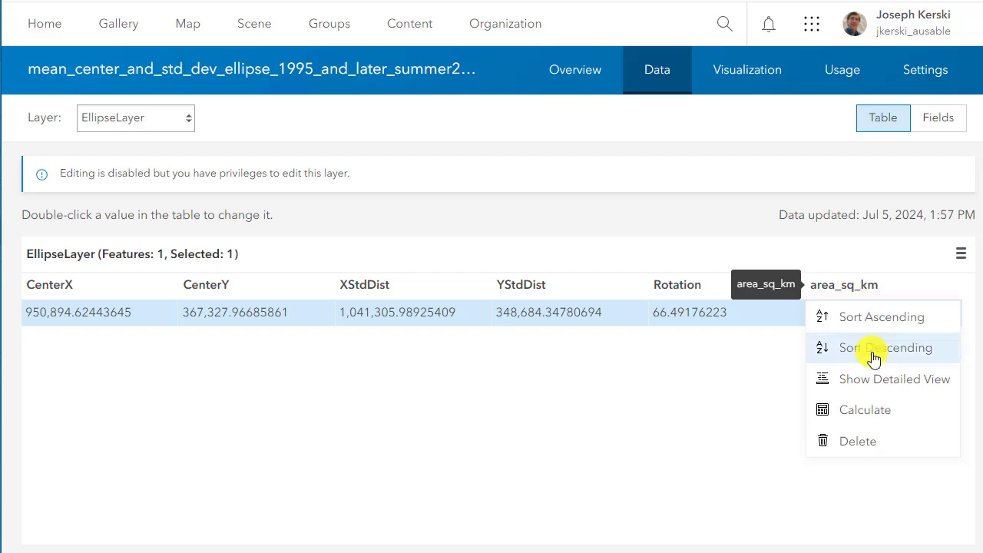
left_click(872, 410)
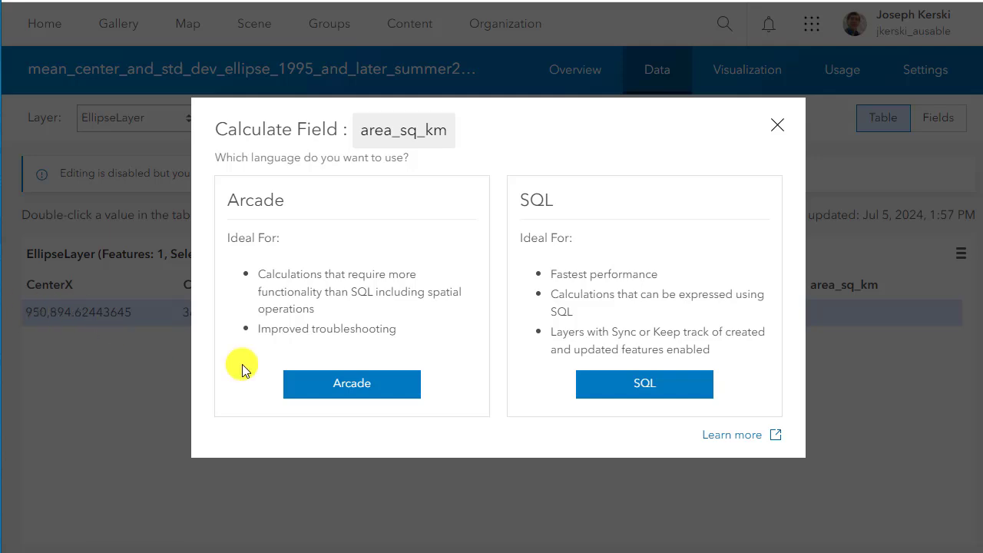
left_click(329, 382)
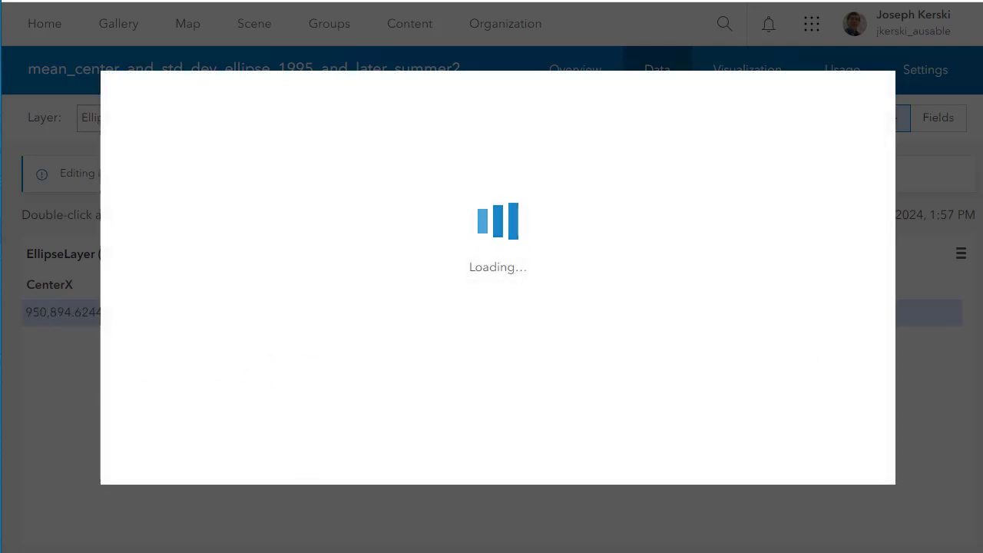
left_click(232, 247)
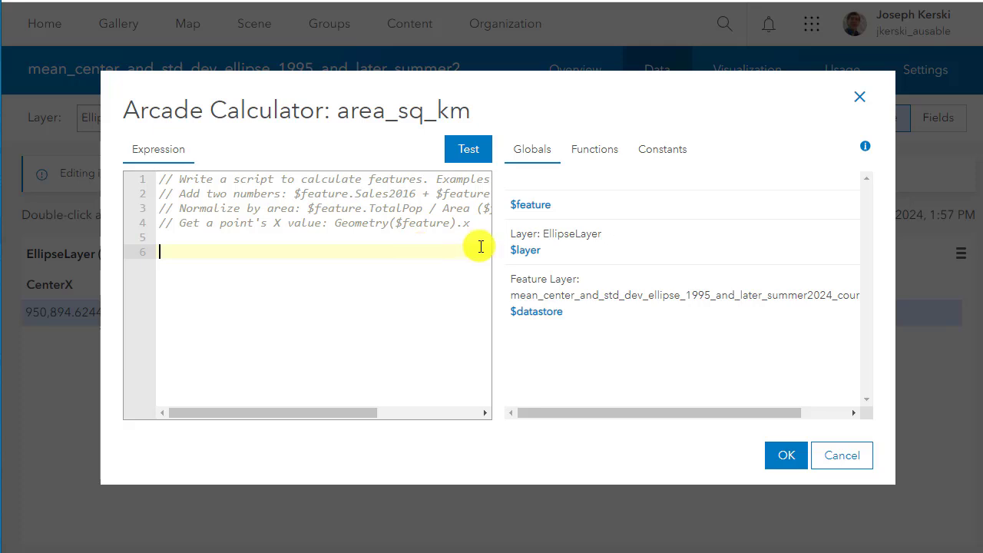
Find the Area function by filtering the Arcade functions for "area" and insert it into the area_sq_km expression
left_click(582, 158)
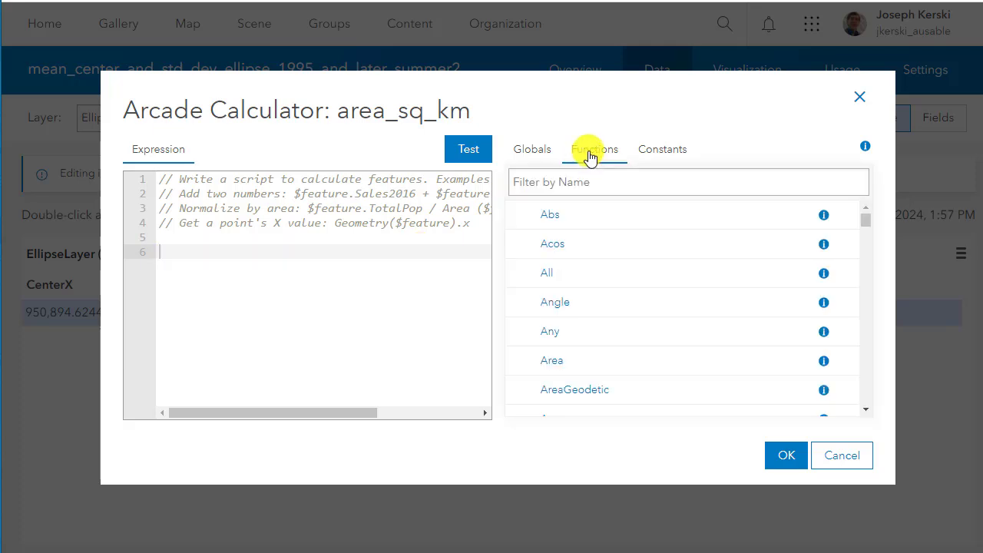
left_click(595, 179)
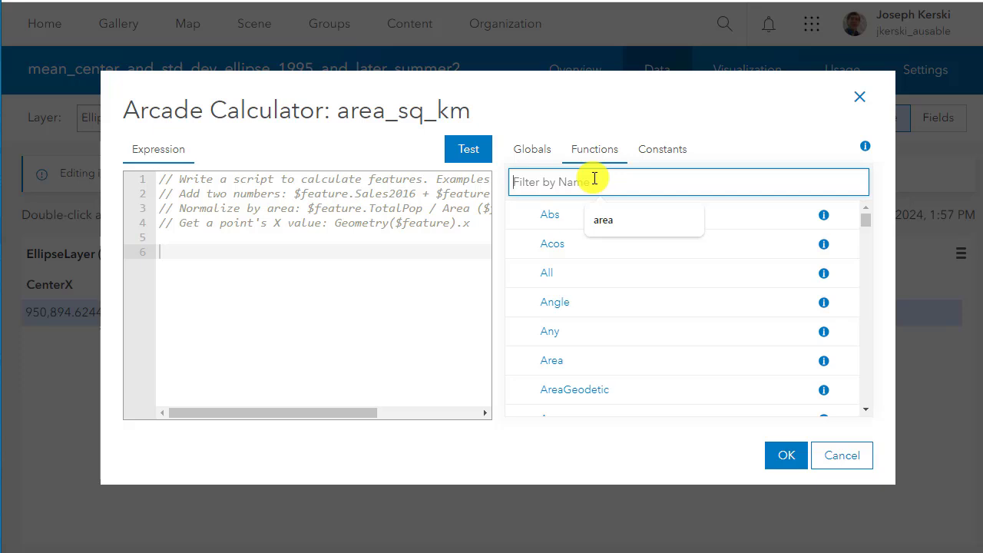
type("area")
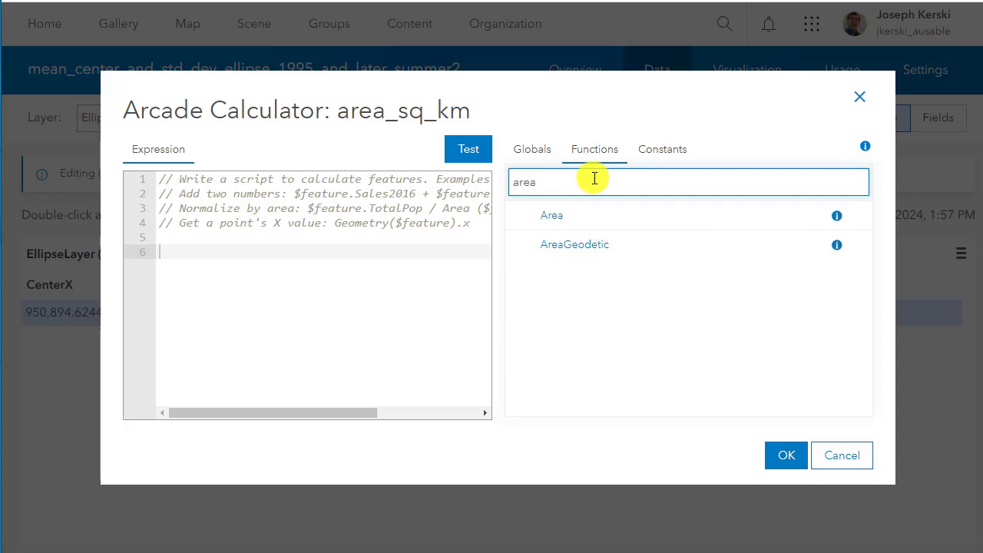
left_click(550, 215)
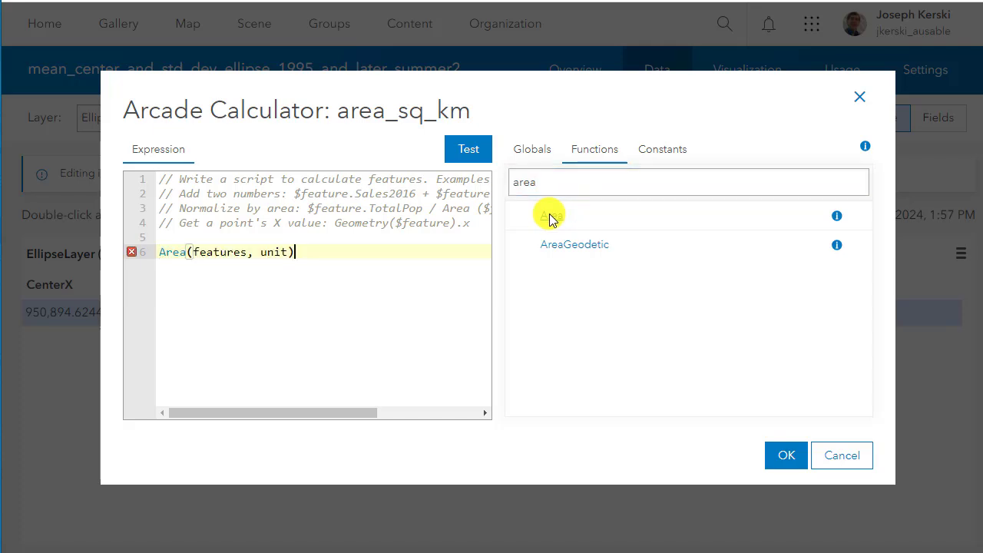
Complete the expression as Area($feature, 'square-kilometers'), removing the placeholder arguments, and run the area_sq_km calculation
left_click(535, 157)
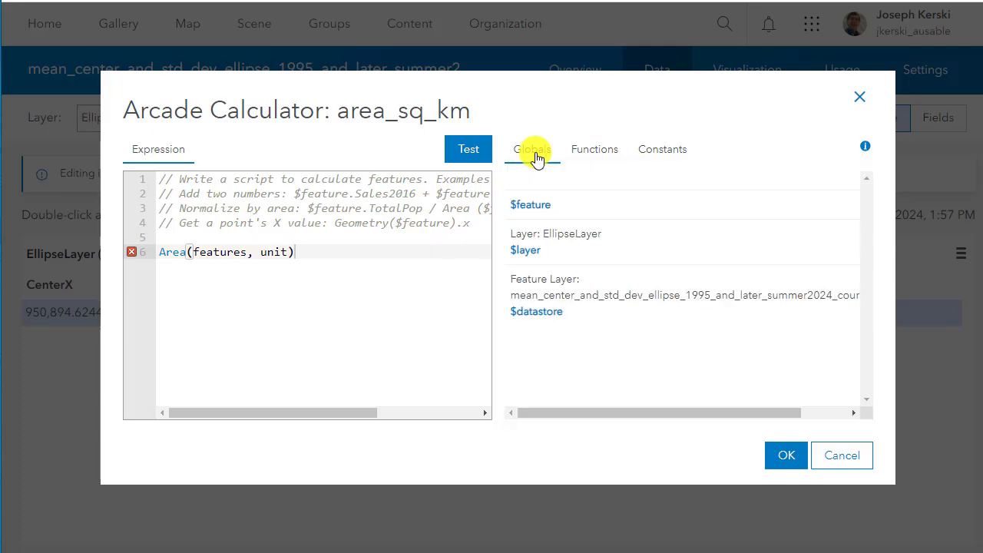
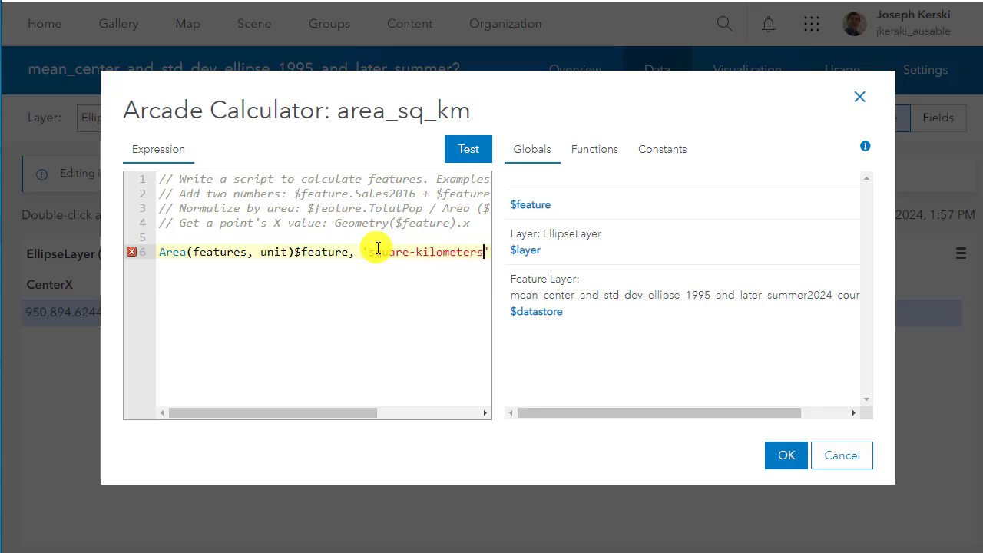
left_click(294, 251)
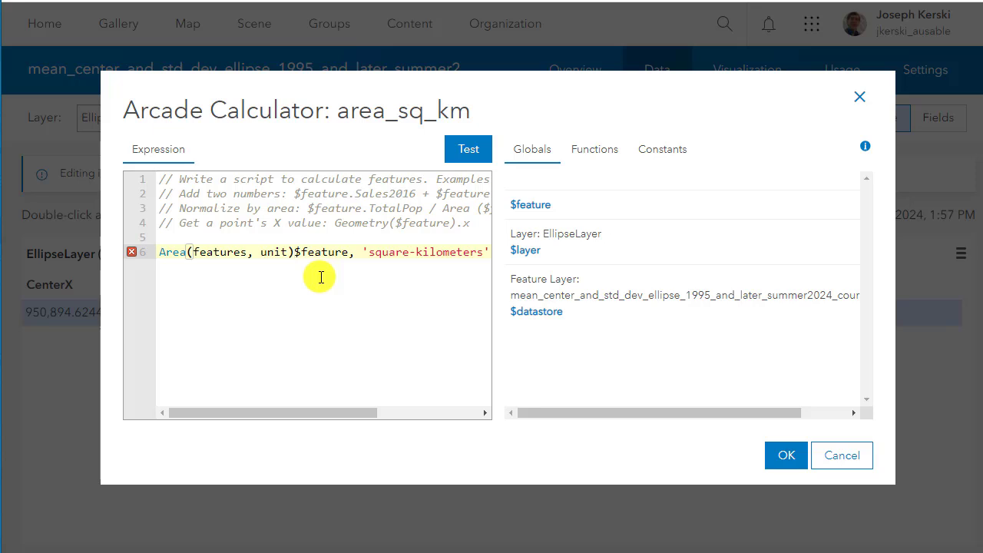
key("BackSpace")
key("BackSpace")
key("BackSpace")
key("BackSpace")
key("BackSpace")
key("BackSpace")
key("BackSpace")
key("BackSpace")
key("BackSpace")
key("BackSpace")
key("BackSpace")
key("BackSpace")
key("BackSpace")
key("BackSpace")
key("BackSpace")
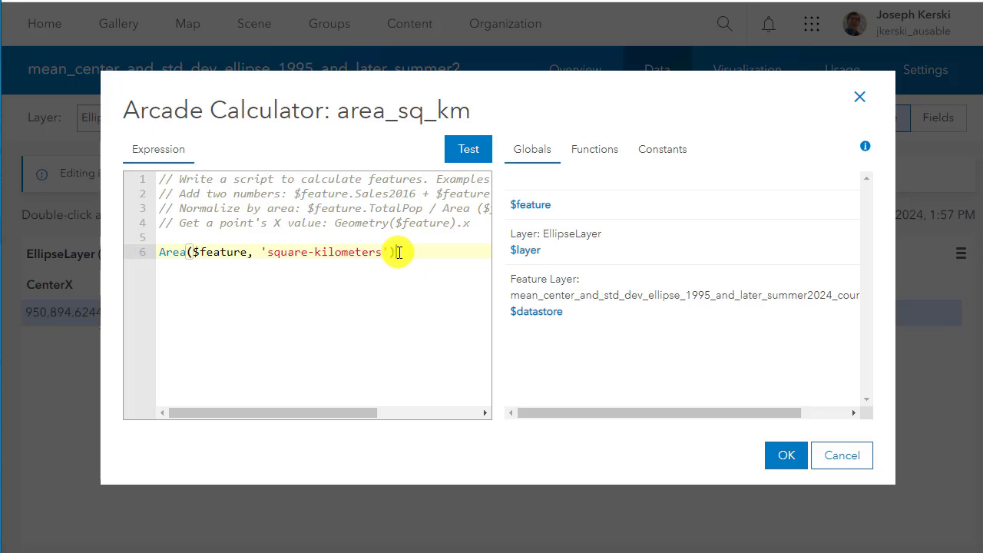
left_click(786, 456)
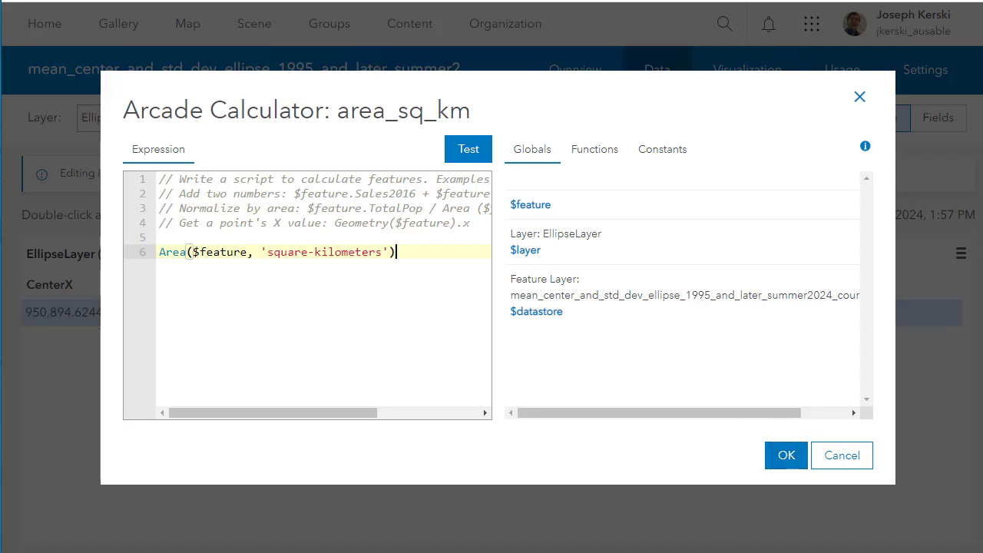
left_click(787, 456)
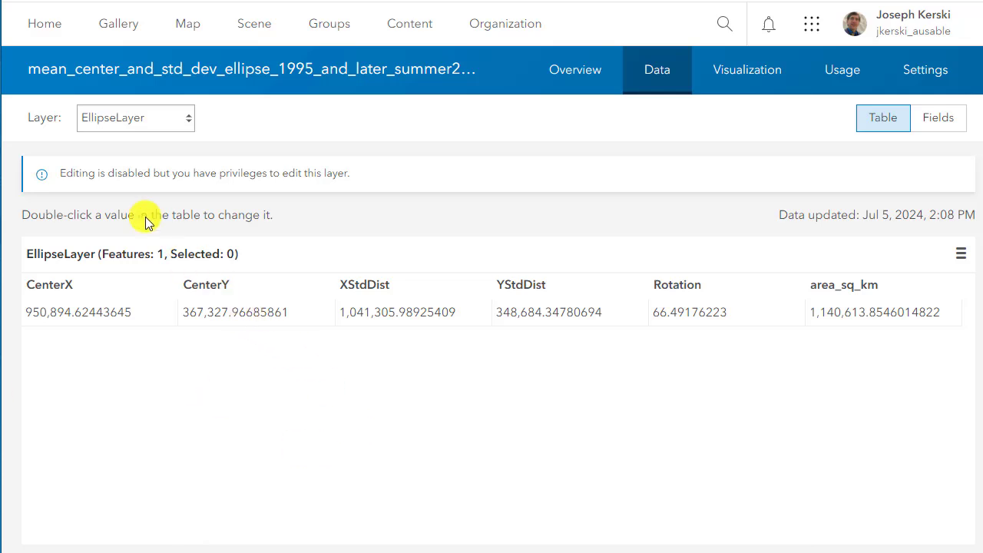
Go to the content list and open the web map Zebra Mussels Analysis Summer 2024 JJK in Map Viewer
left_click(410, 31)
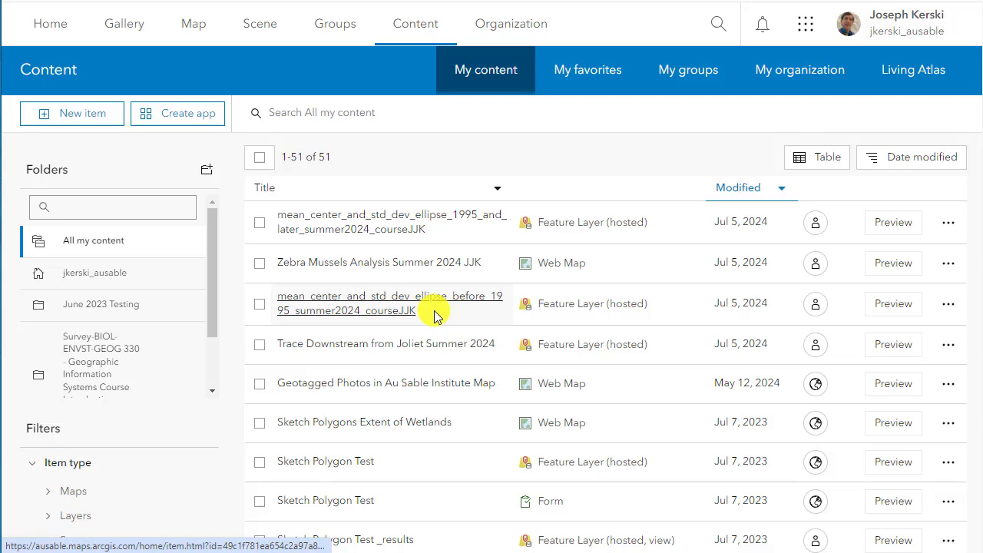
left_click(407, 275)
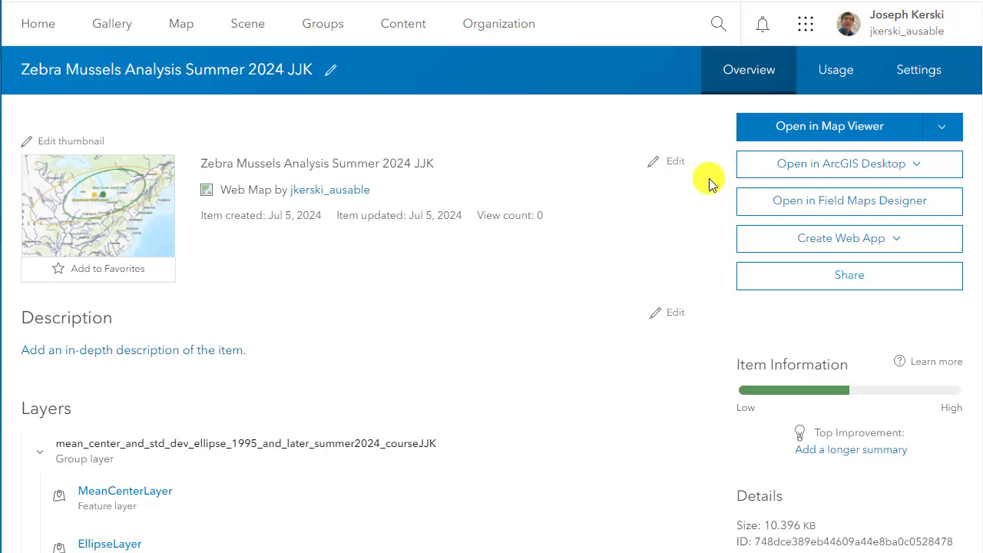
left_click(837, 129)
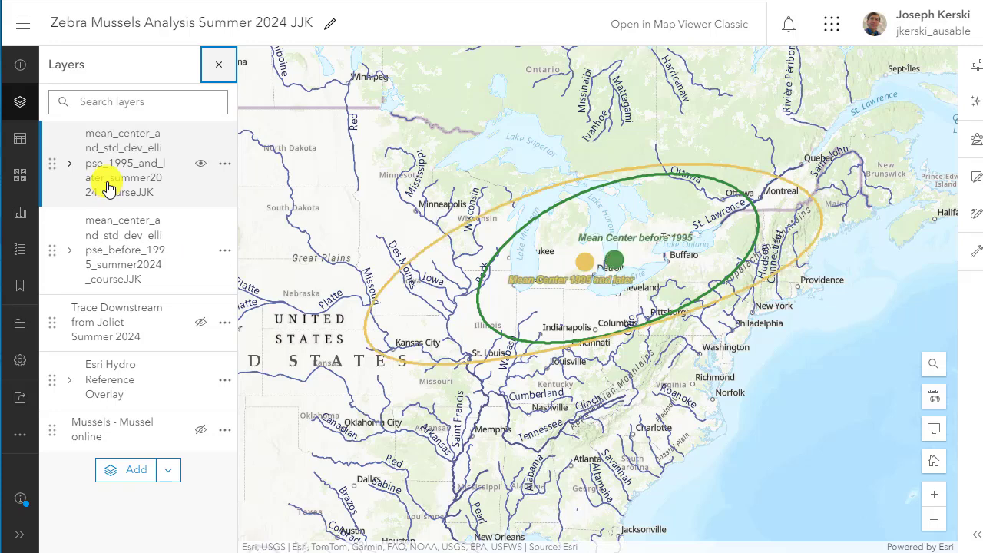
Select the EllipseLayer inside the 1995-and-later group layer and hide the before-1995 group layer
left_click(225, 165)
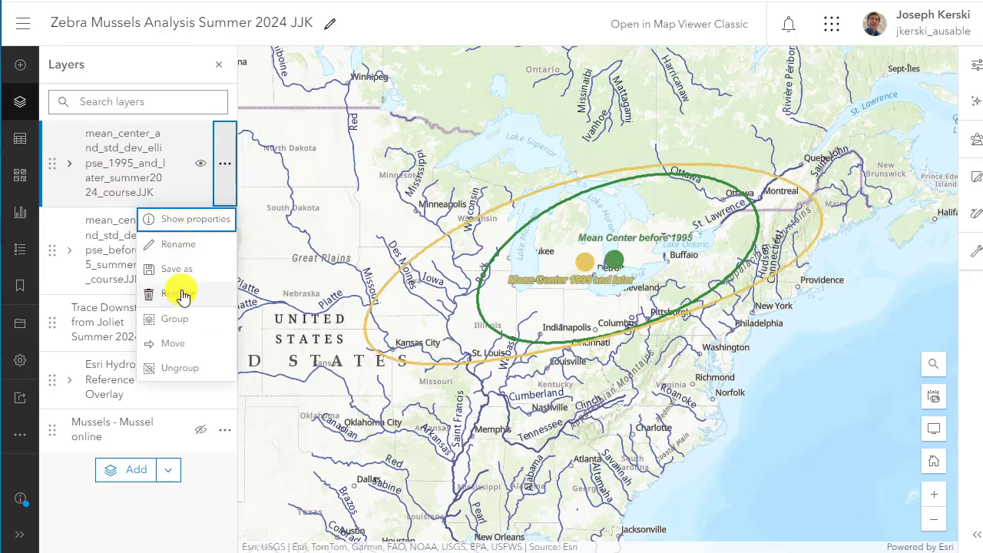
left_click(69, 164)
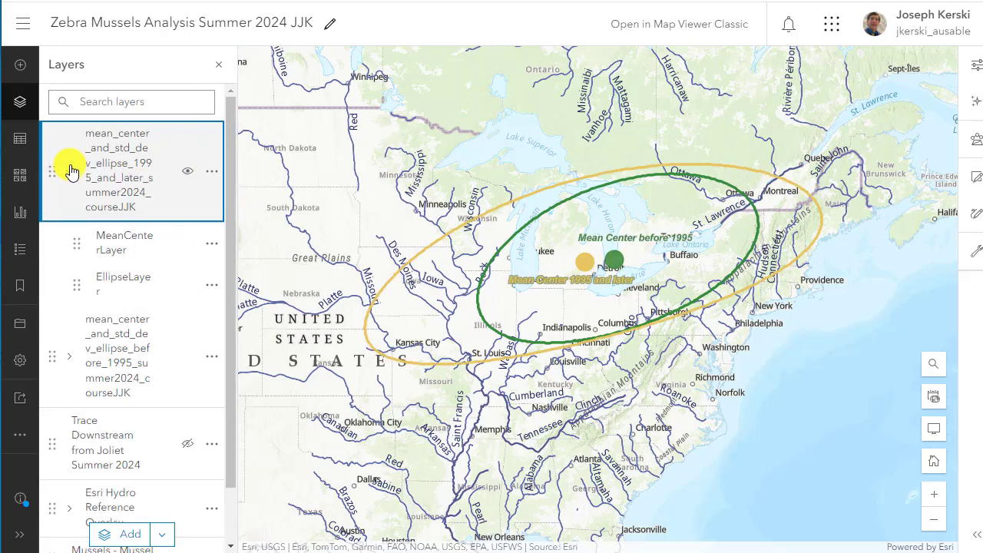
left_click(120, 280)
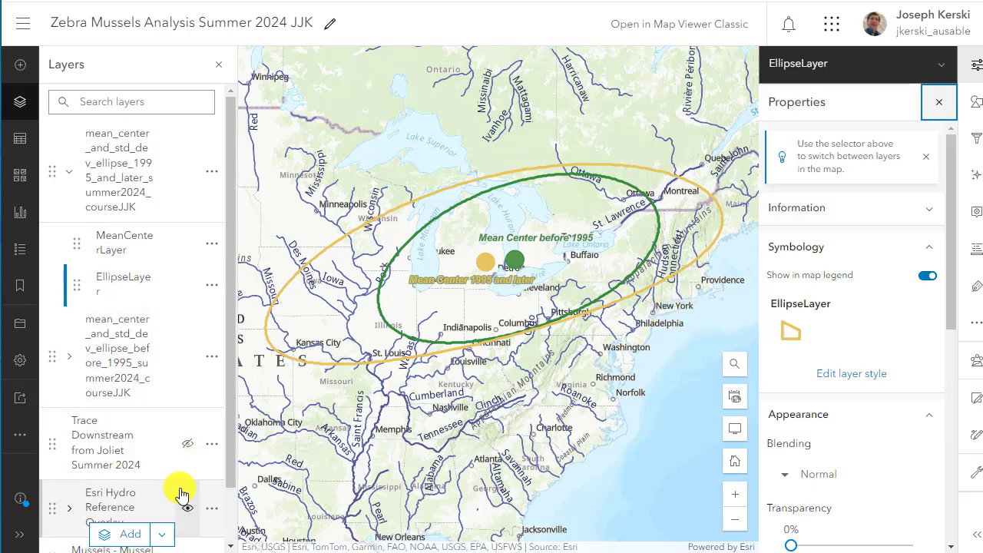
scroll(180, 492, "down", 1)
left_click(185, 294)
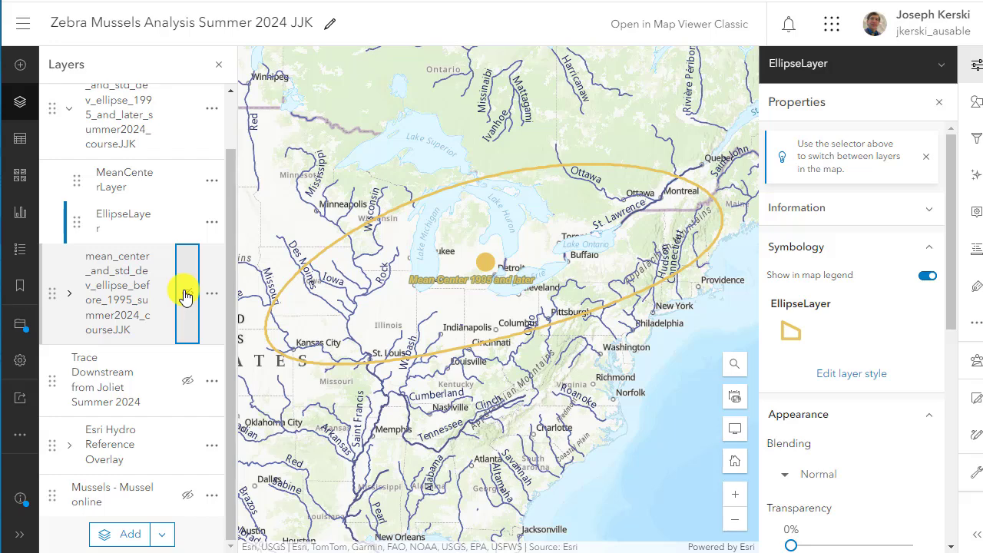
scroll(185, 294, "up", 1)
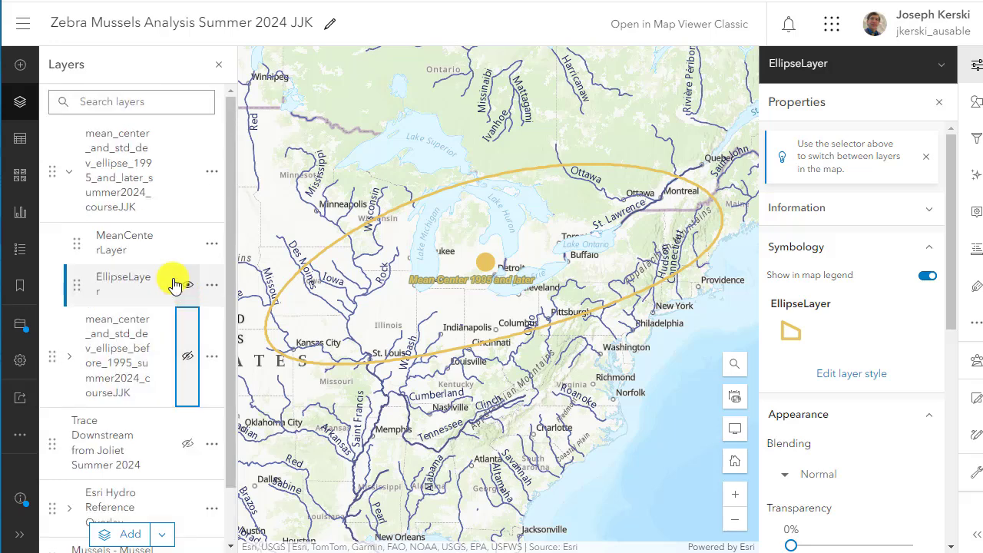
Show the attribute table of the 1995-and-later EllipseLayer, examine its area_sq_km value, and close the table
left_click(142, 283)
left_click(142, 283)
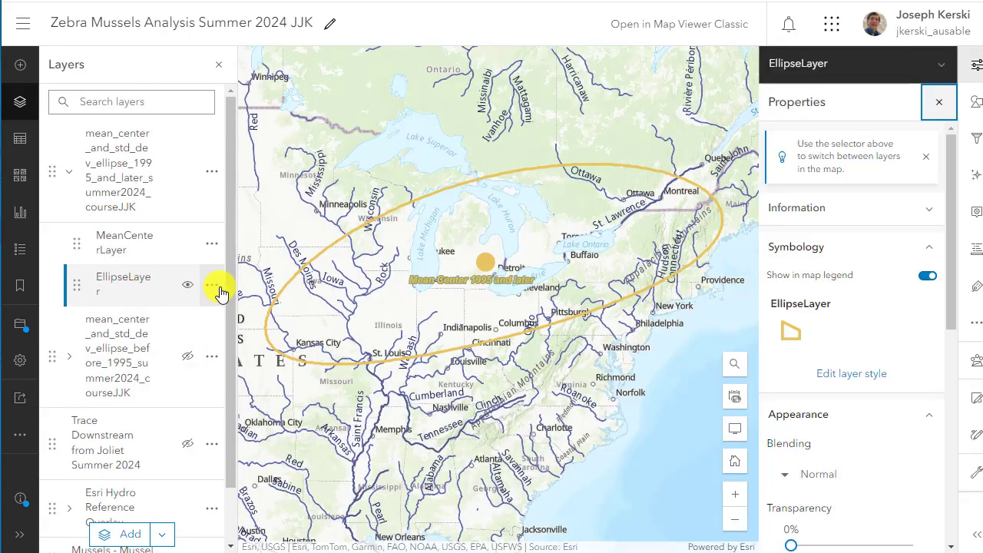
left_click(218, 290)
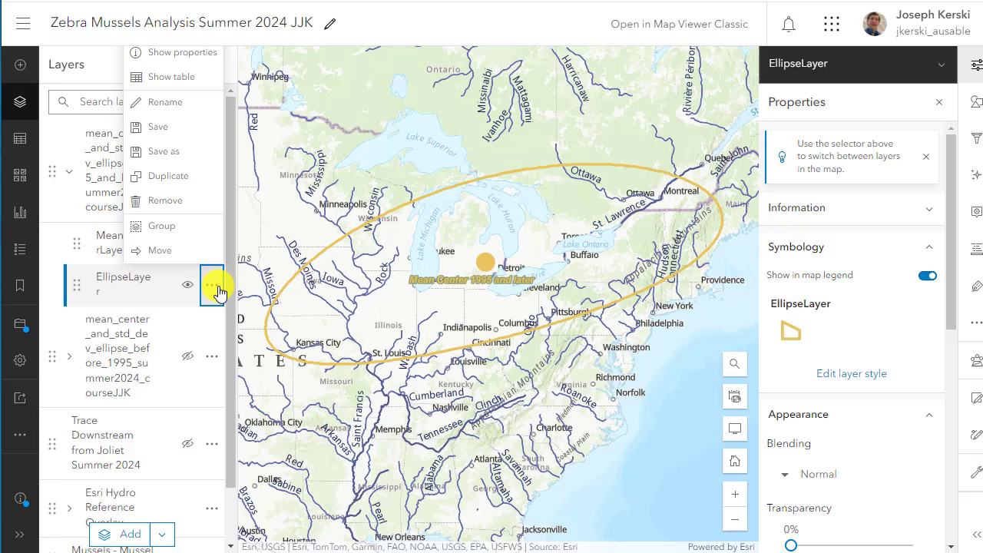
left_click(170, 78)
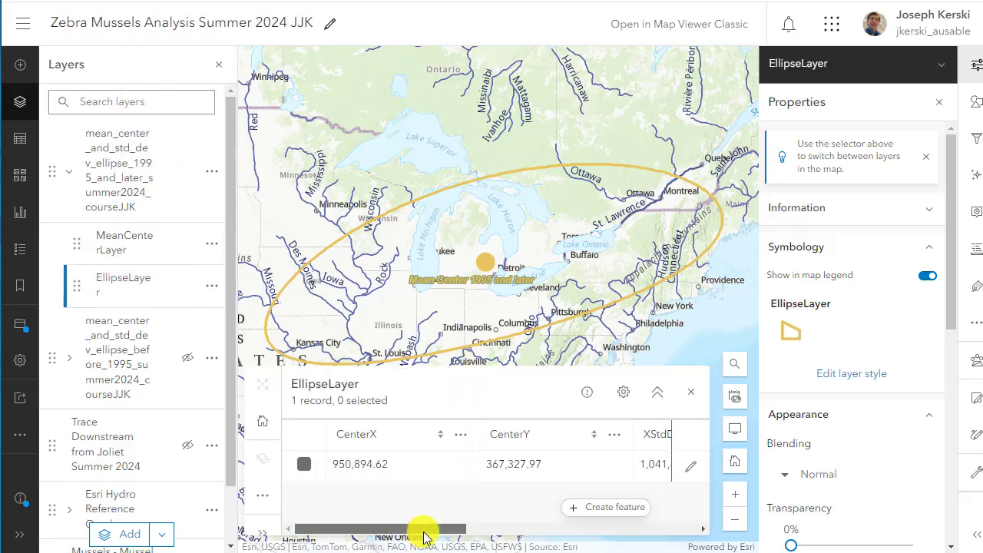
left_click_drag(425, 536, 662, 535)
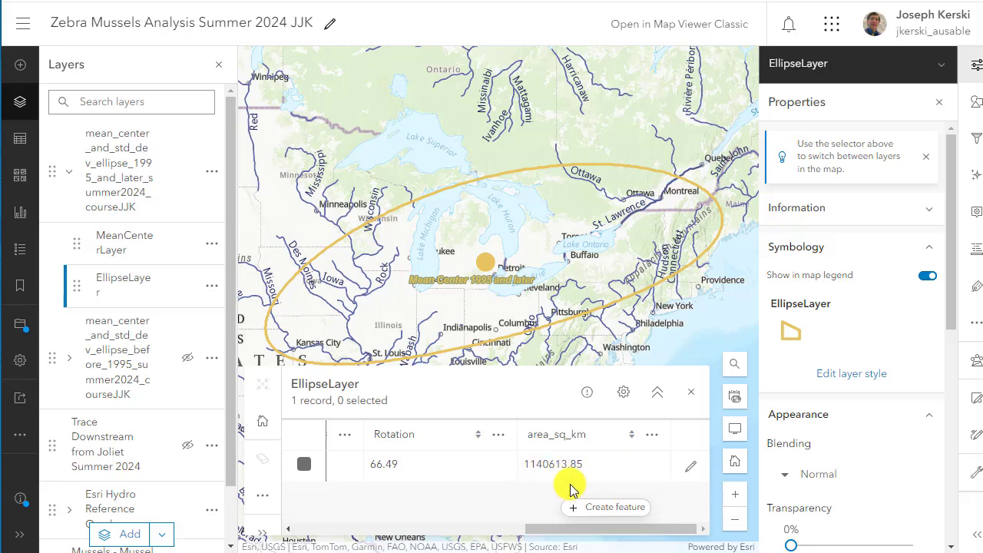
left_click(482, 347)
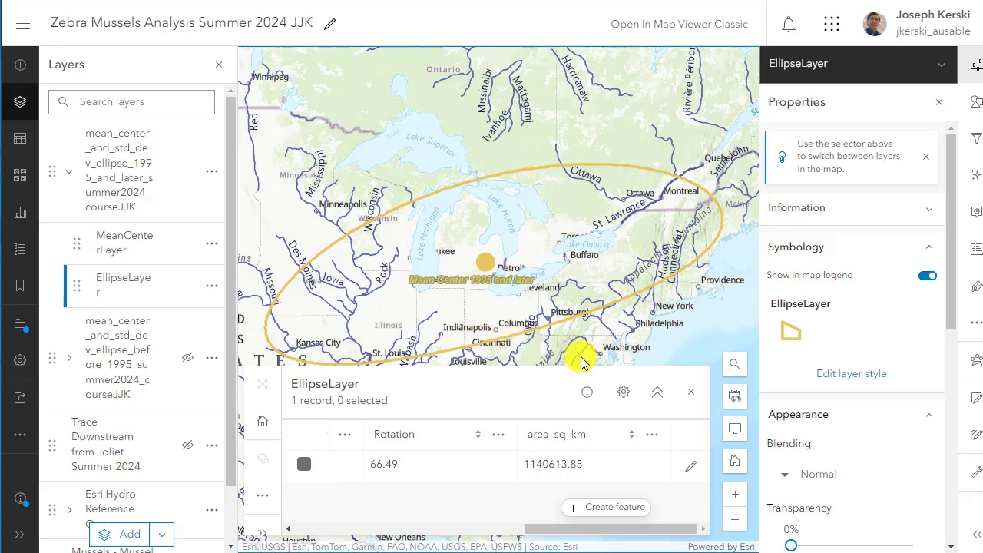
left_click(690, 392)
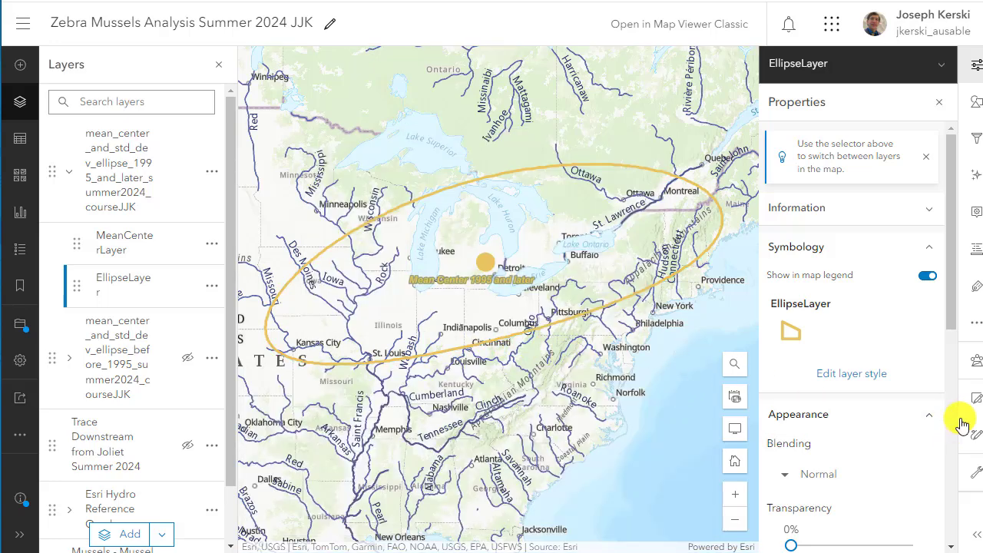
Measure the area of the 1995-and-later ellipse by tracing a polygon roughly around its outline, with the unit set to Square kilometers
left_click(977, 472)
left_click(949, 497)
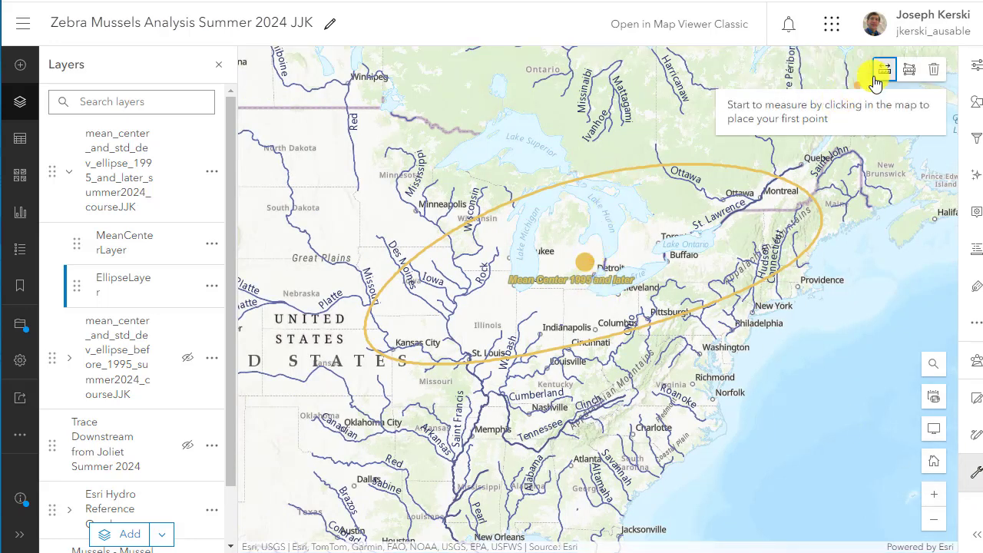
left_click(909, 70)
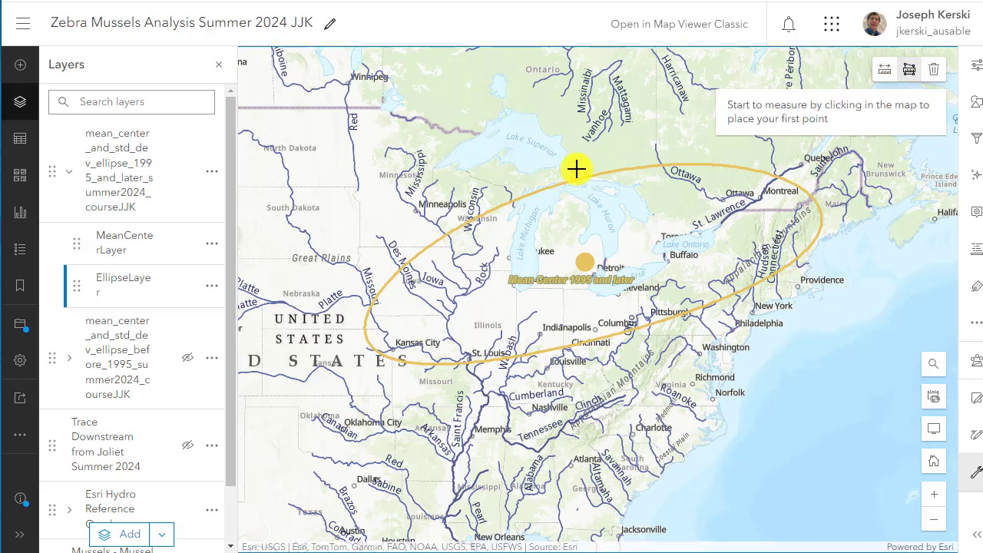
left_click_drag(576, 168, 545, 178)
left_click(530, 192)
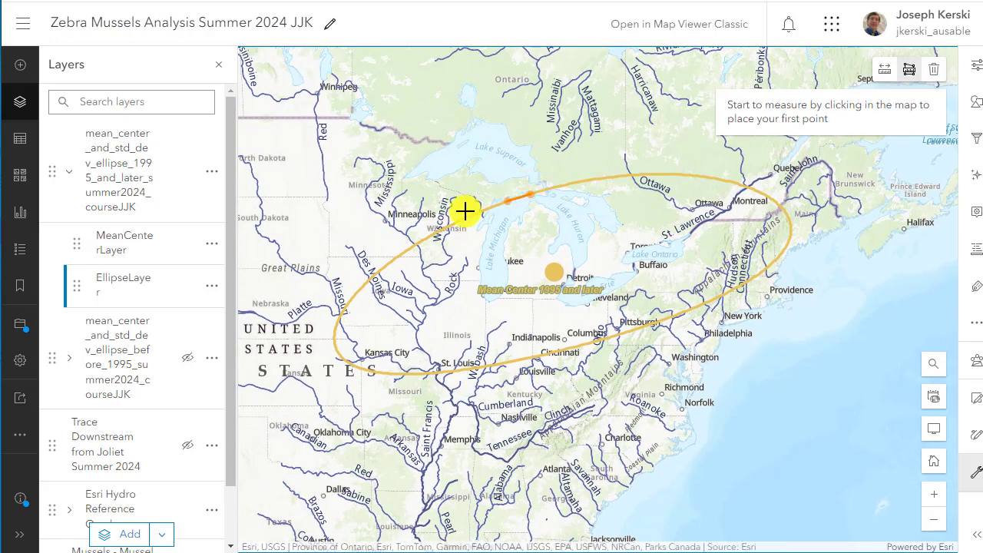
left_click(371, 257)
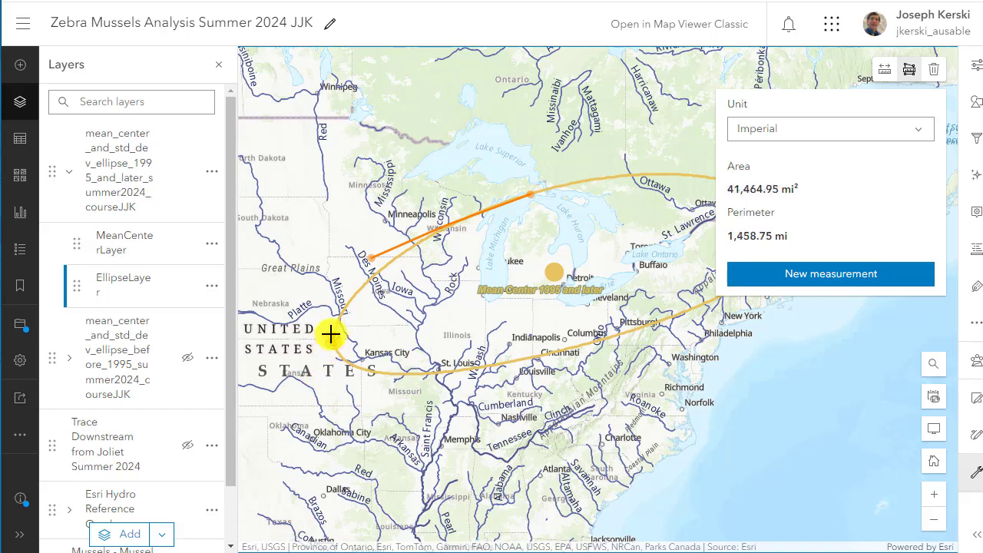
left_click(334, 327)
left_click(379, 387)
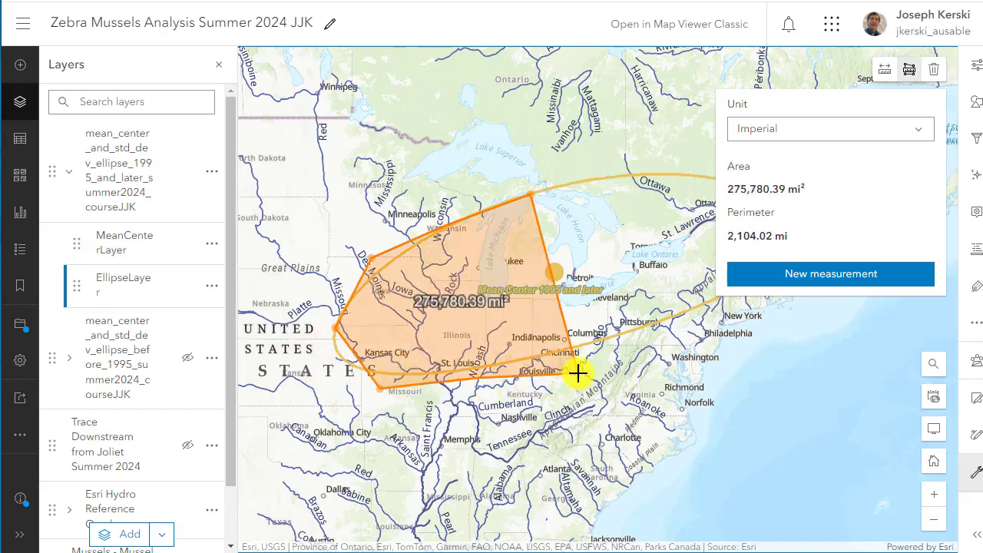
left_click_drag(665, 374, 513, 496)
double_click(583, 425)
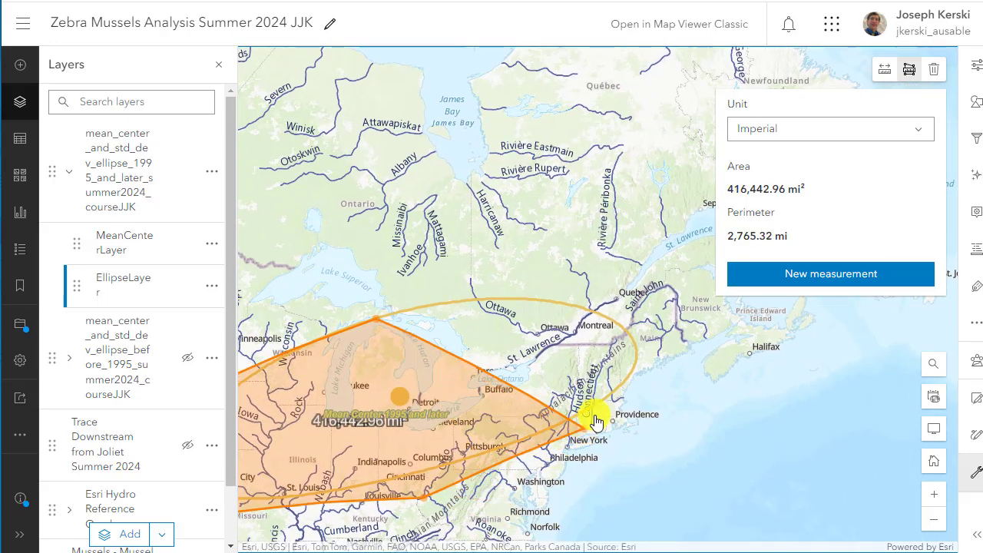
left_click(643, 355)
left_click(607, 302)
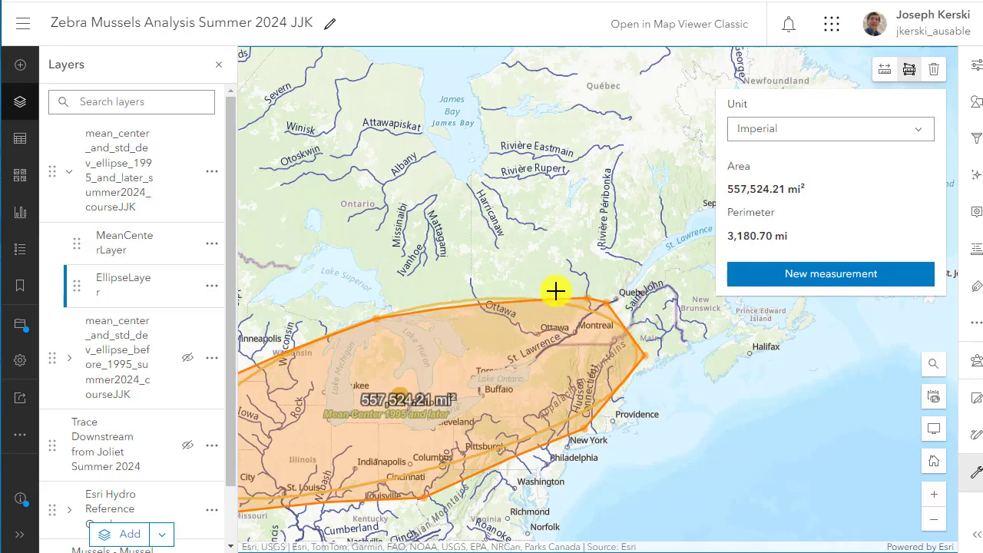
left_click(501, 289)
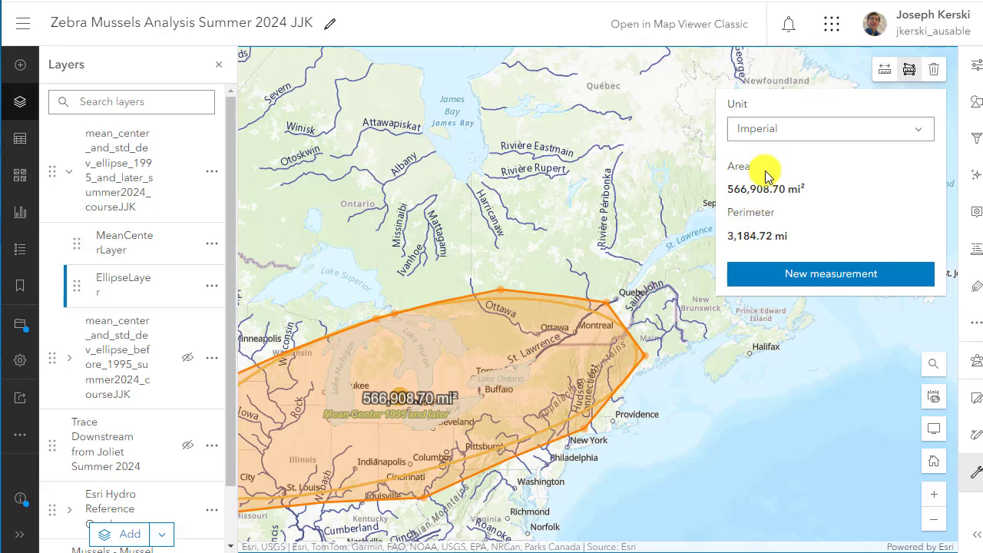
left_click(768, 130)
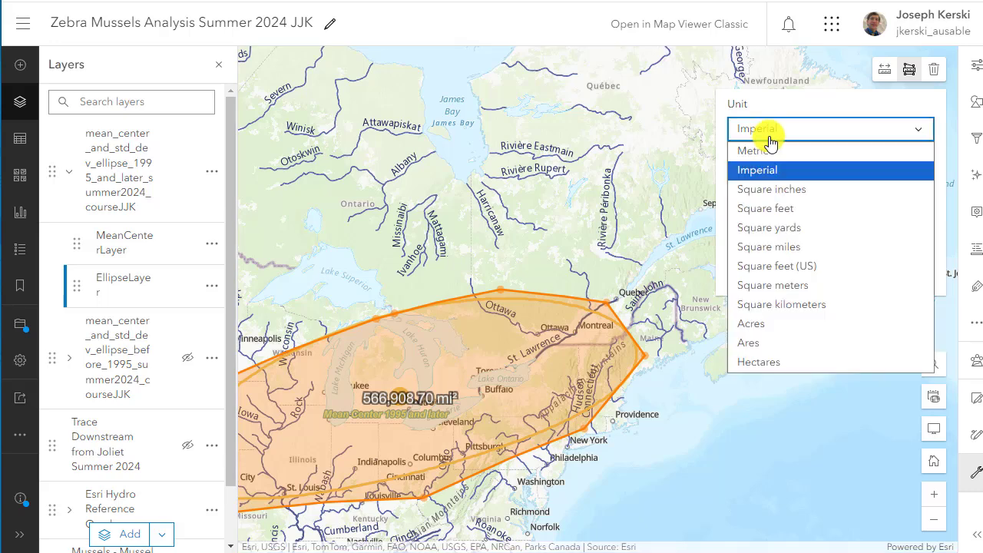
left_click(794, 304)
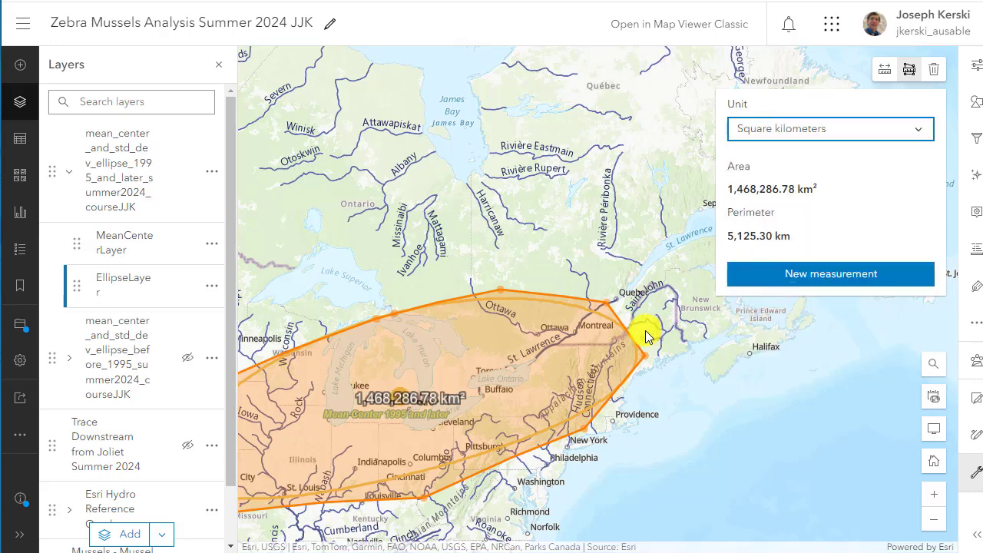
Show the attribute table of the 1995-and-later EllipseLayer, open its record for editing, and examine the area_sq_km value
left_click(212, 290)
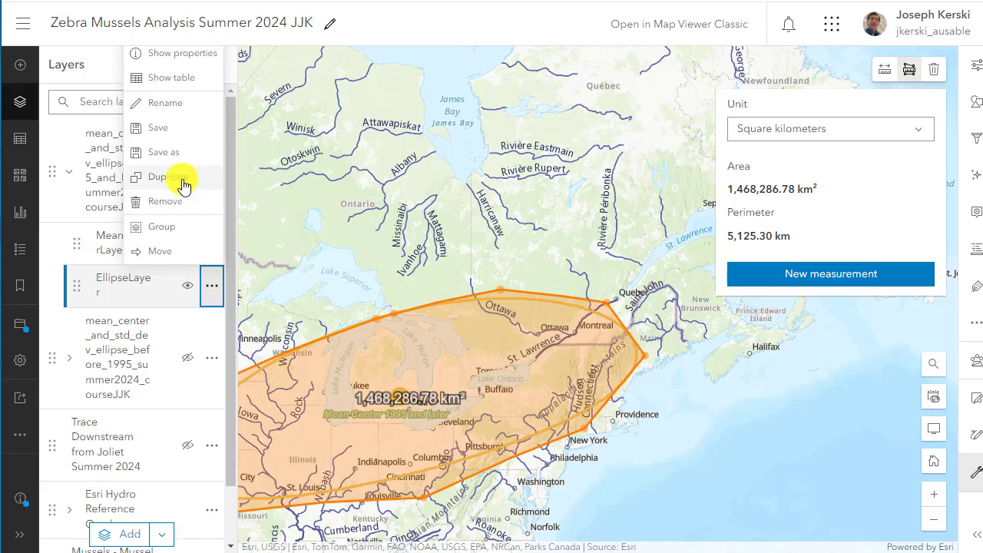
left_click(178, 82)
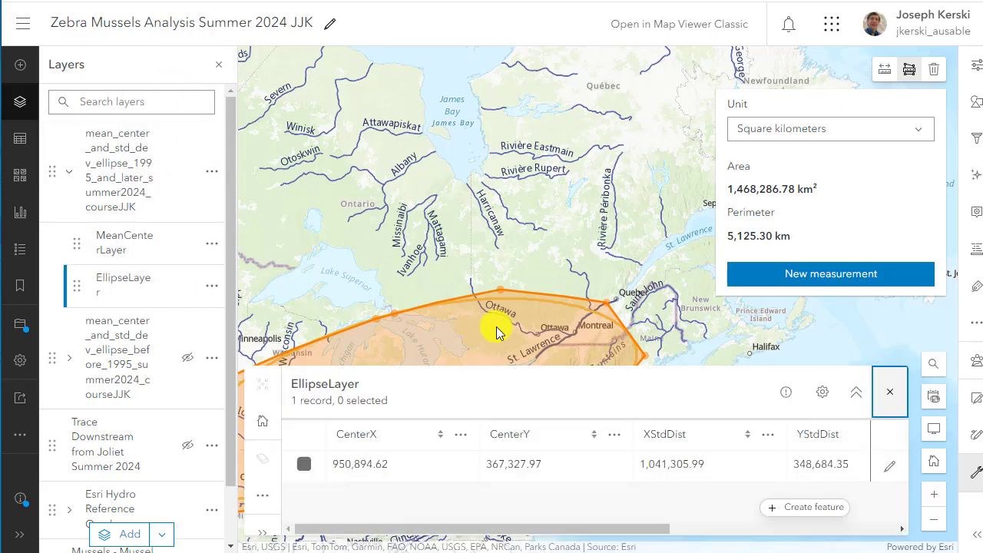
left_click_drag(527, 215, 531, 105)
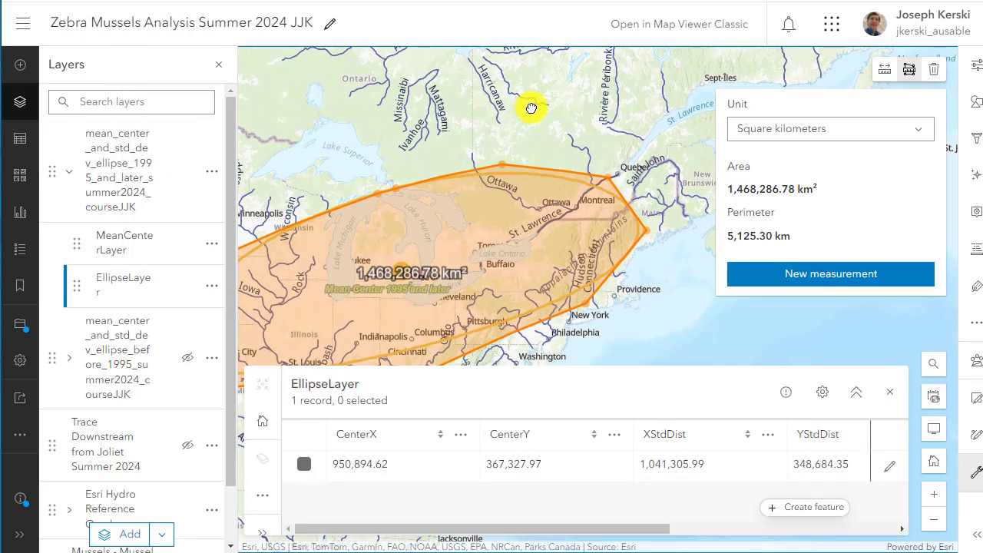
left_click_drag(637, 532, 845, 530)
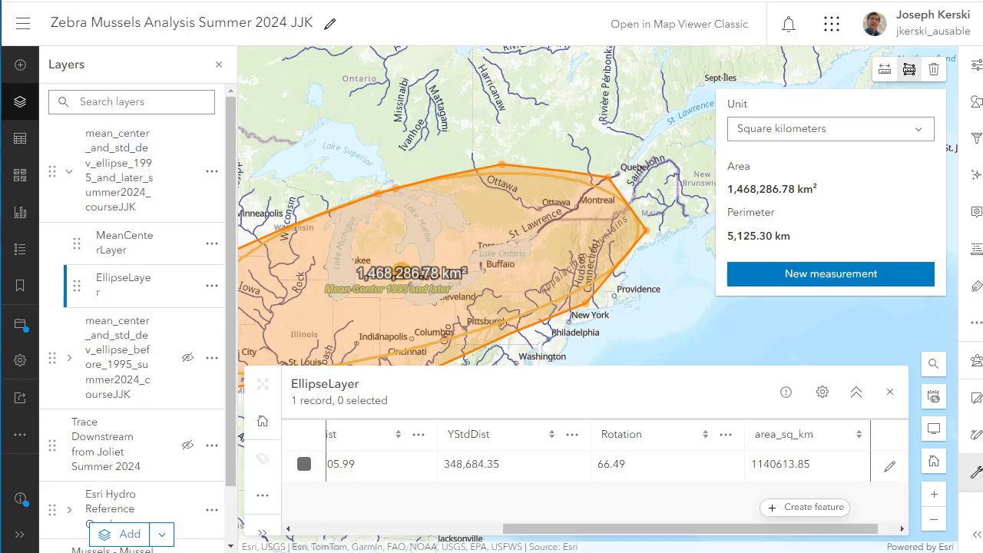
left_click(889, 466)
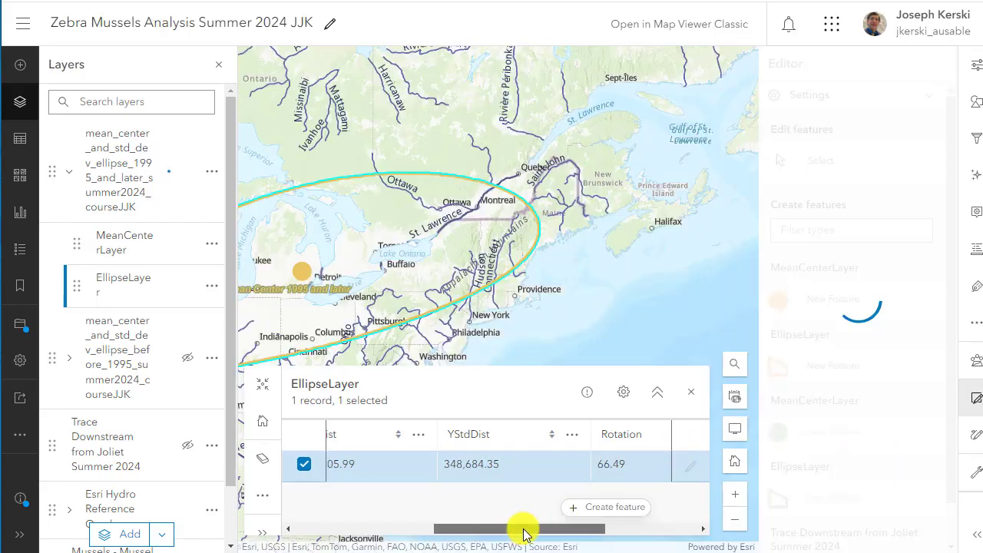
left_click_drag(523, 529, 708, 533)
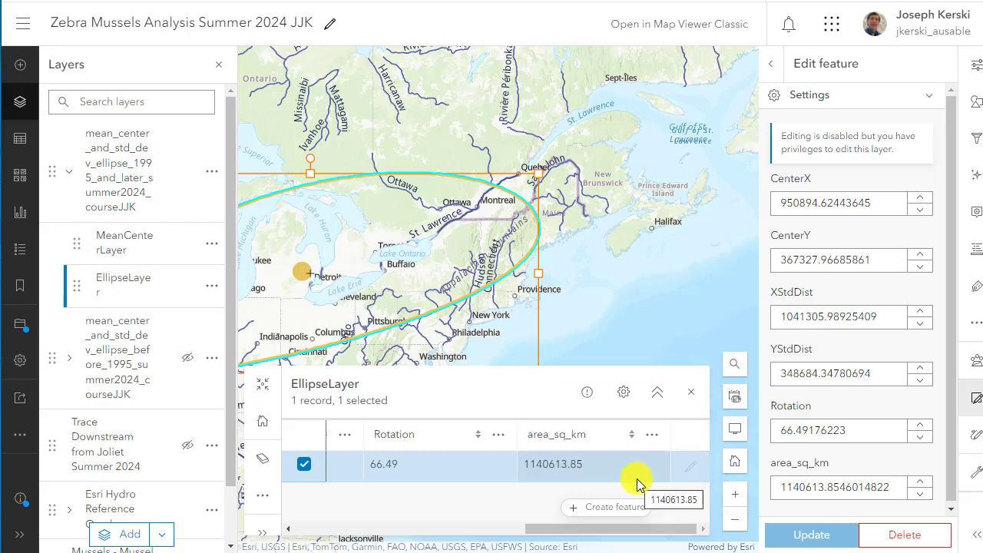
Enlarge the EllipseLayer table and view the field calculation options for area_sq_km, leaving without calculating
left_click(657, 392)
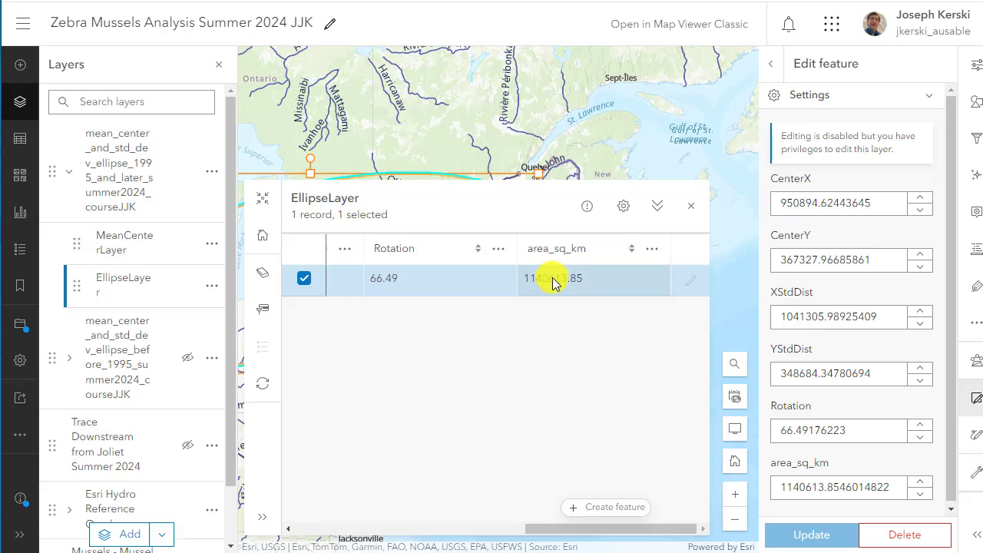
left_click(263, 315)
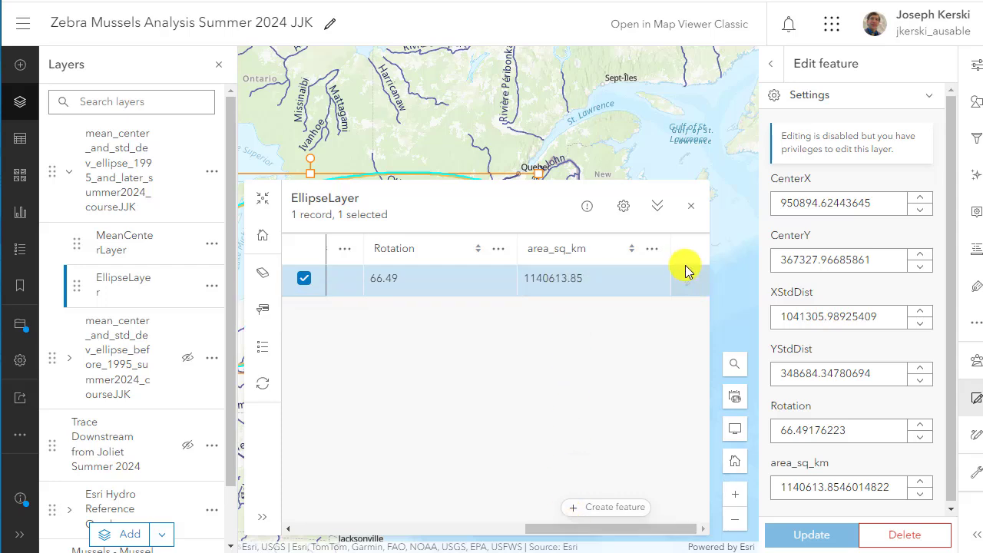
left_click(553, 255)
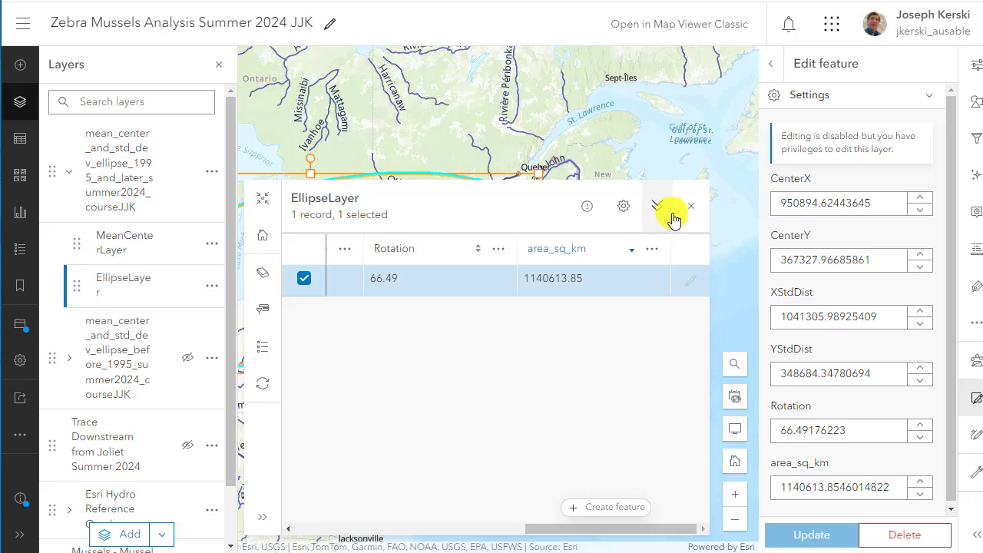
left_click(652, 250)
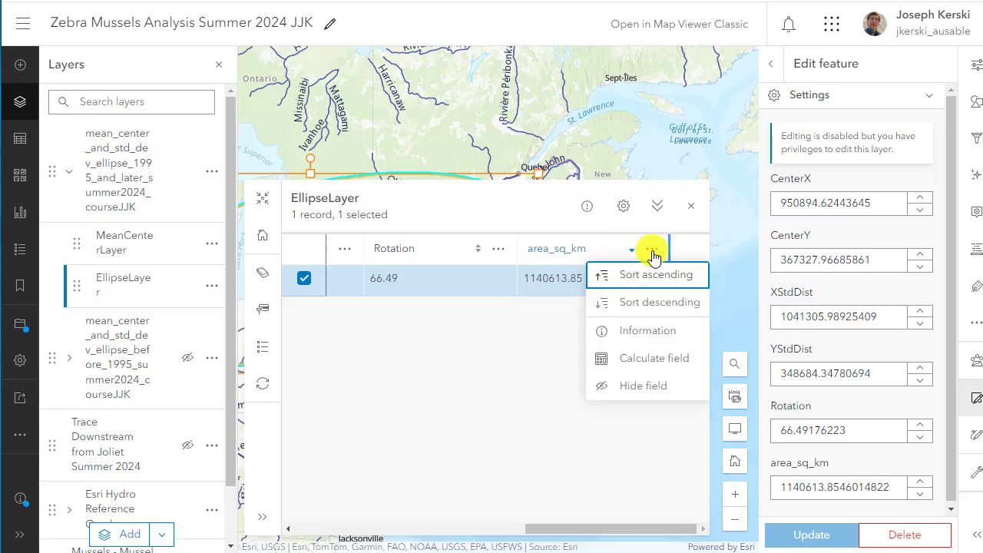
left_click(642, 360)
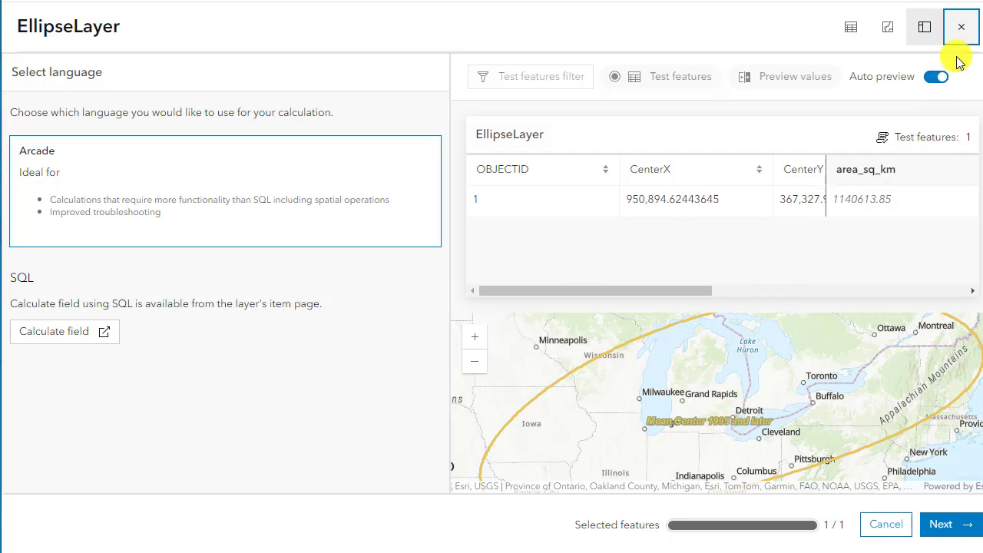
left_click(962, 28)
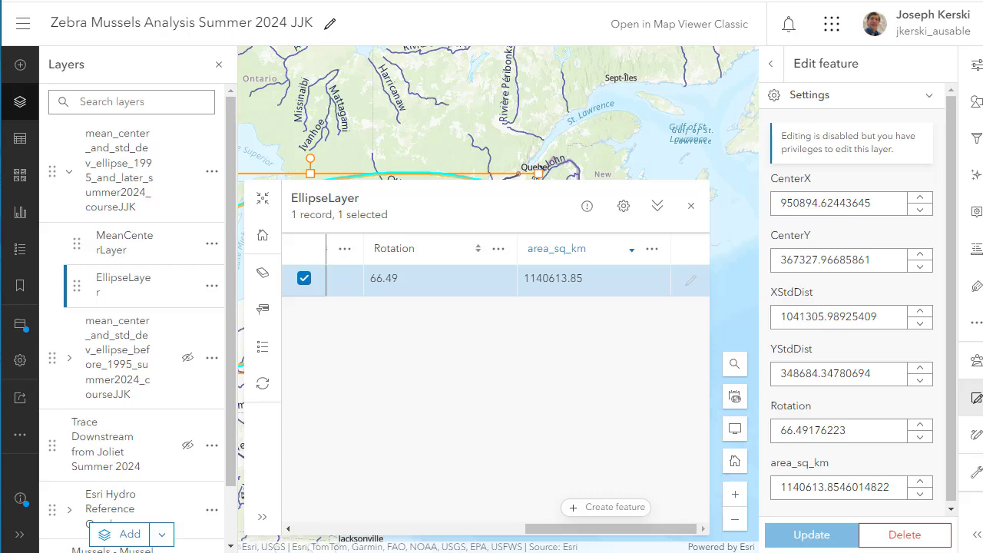
left_click(893, 544)
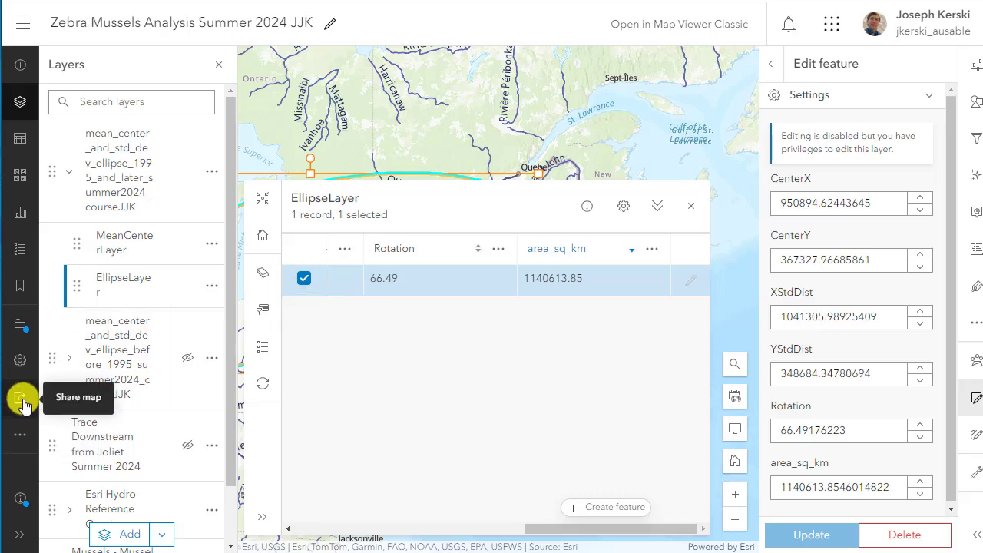
Save the web map and share it with Everyone (public), updating the sharing of its referenced layers to match
left_click(24, 334)
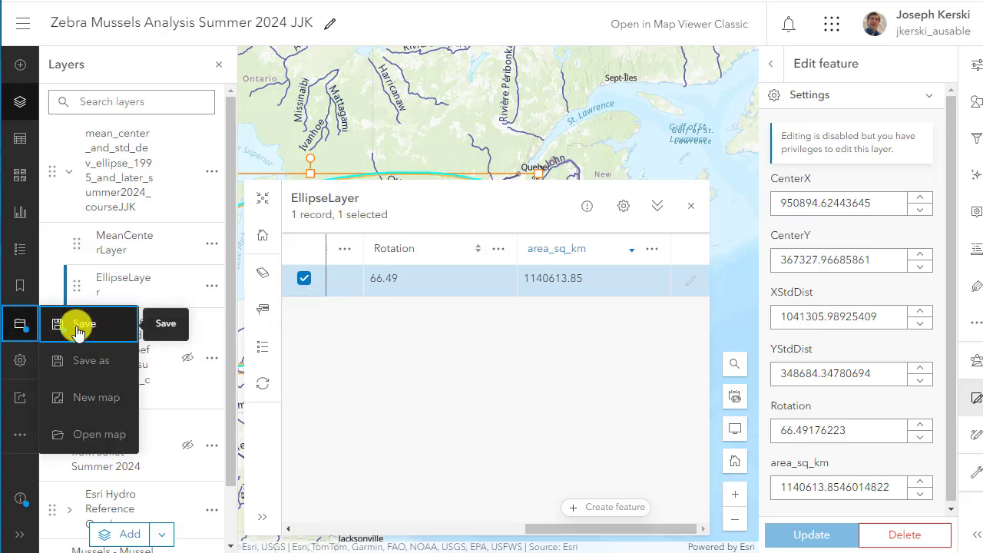
left_click(78, 328)
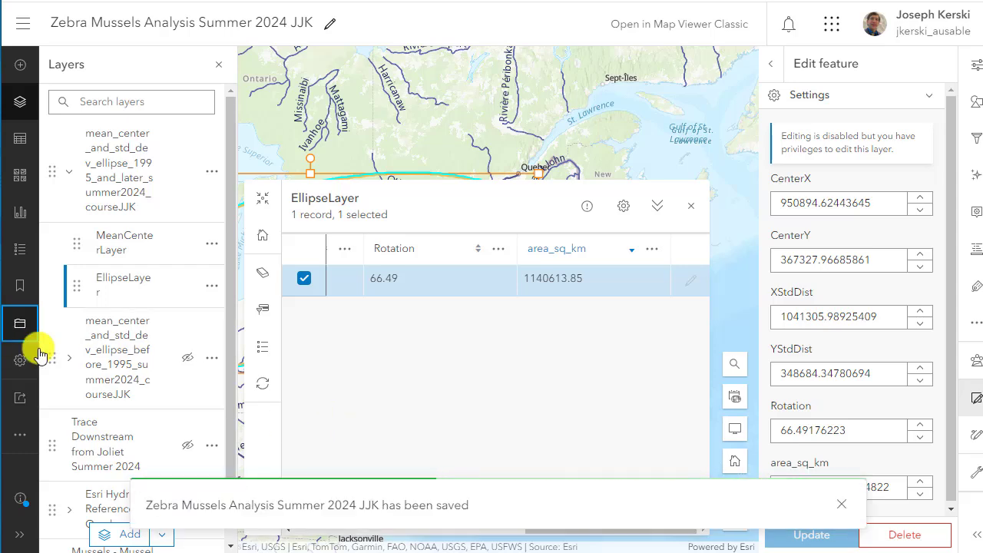
left_click(20, 405)
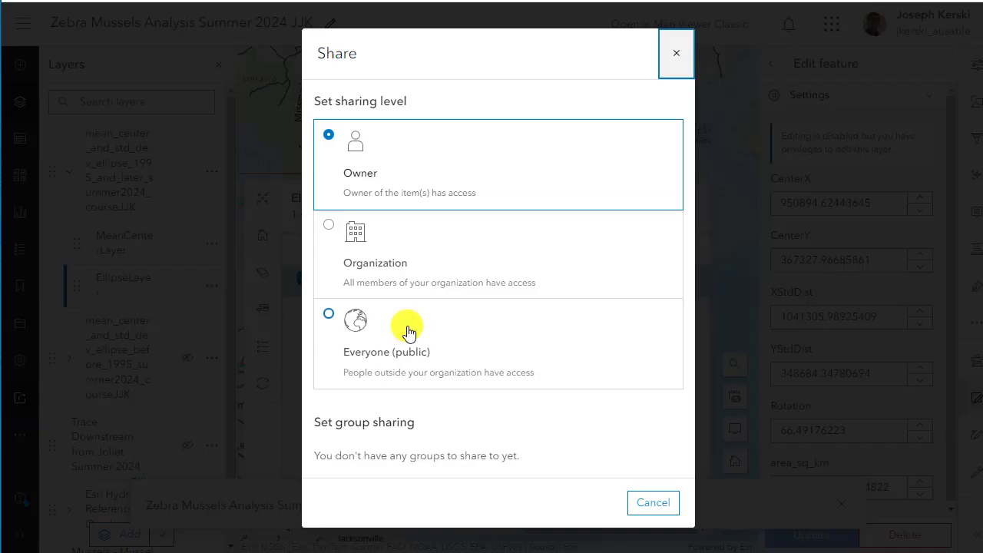
left_click(390, 335)
left_click(604, 505)
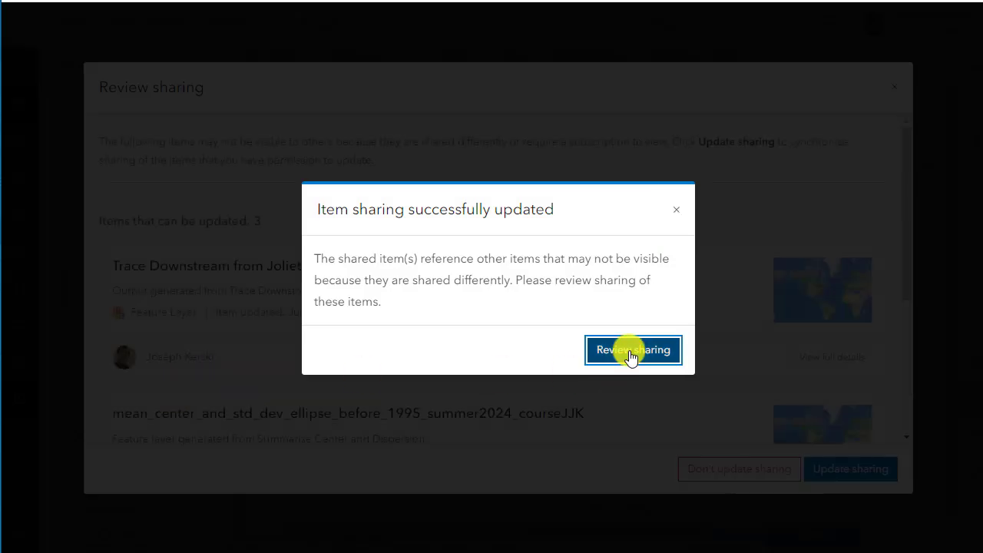
left_click(631, 352)
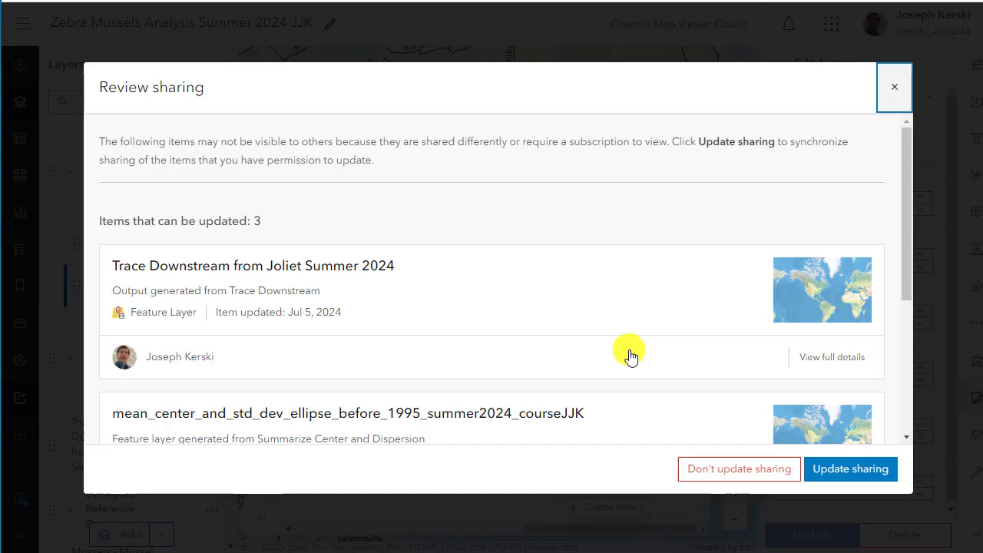
left_click(840, 469)
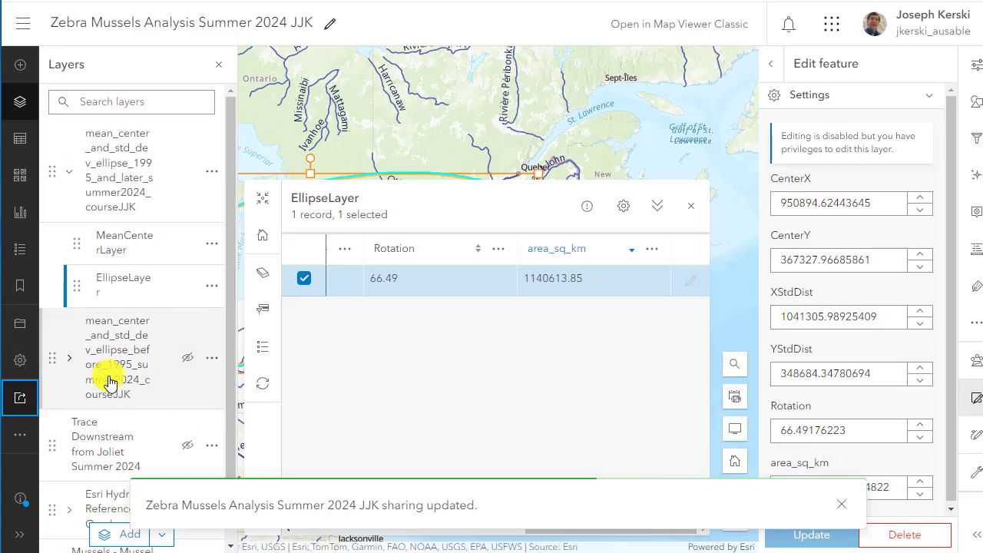
Create a StoryMaps story app from the shared web map
left_click(19, 432)
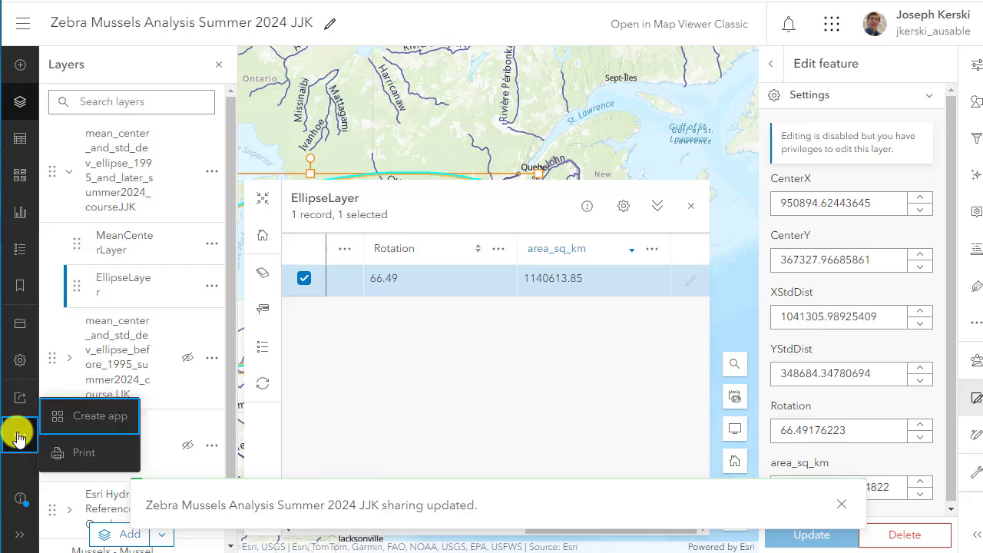
left_click(98, 419)
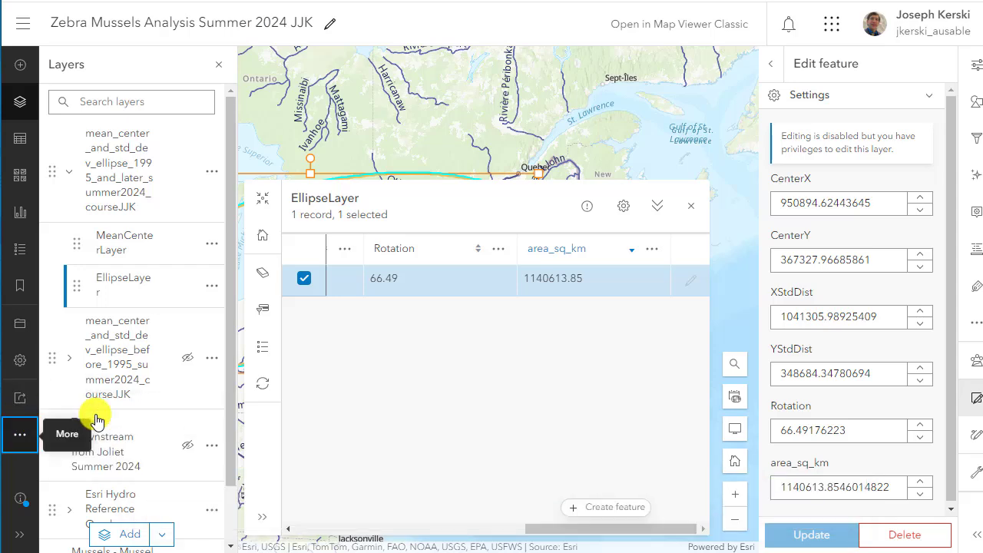
left_click(219, 431)
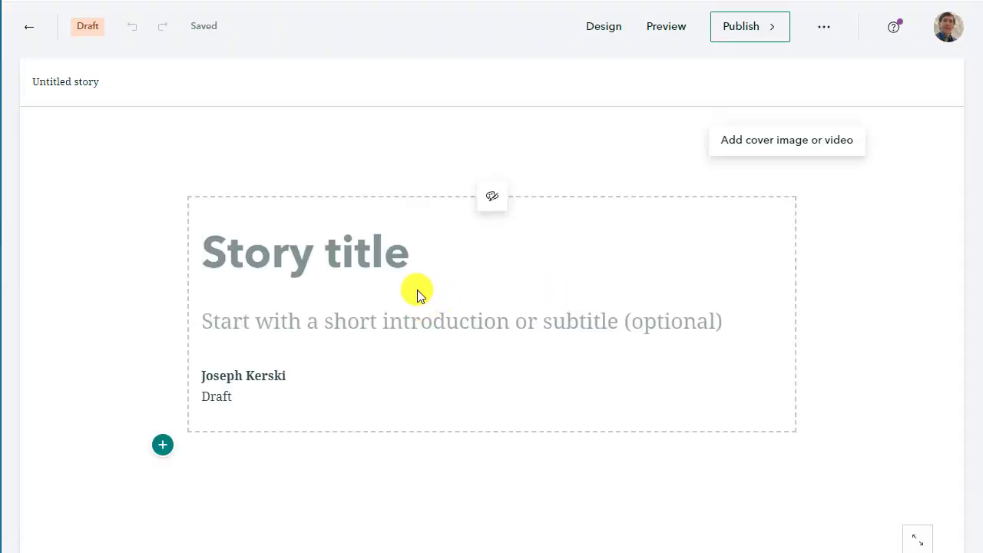
Title the story Zebra Mussels Analysis
type("A")
key("BackSpace")
type("Ze")
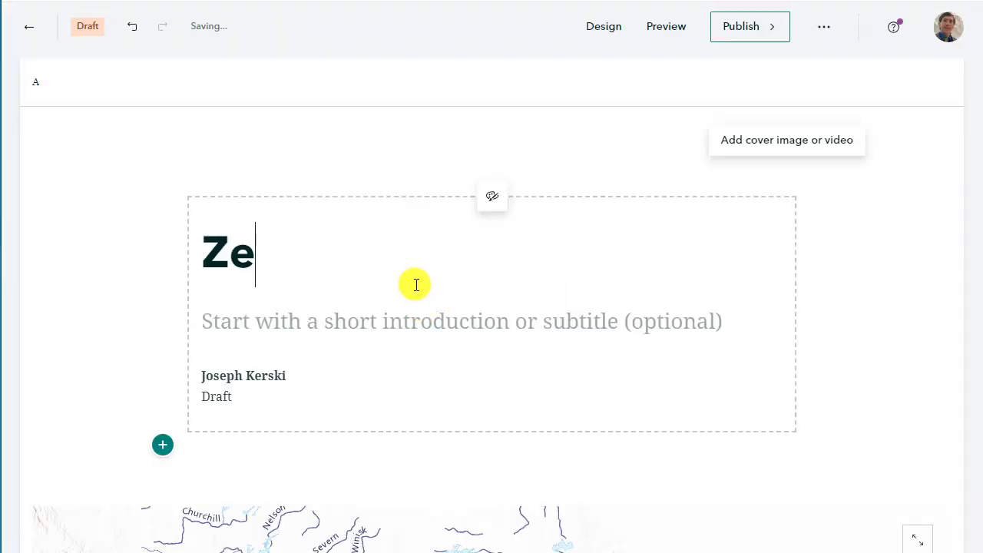
type("bra Musse")
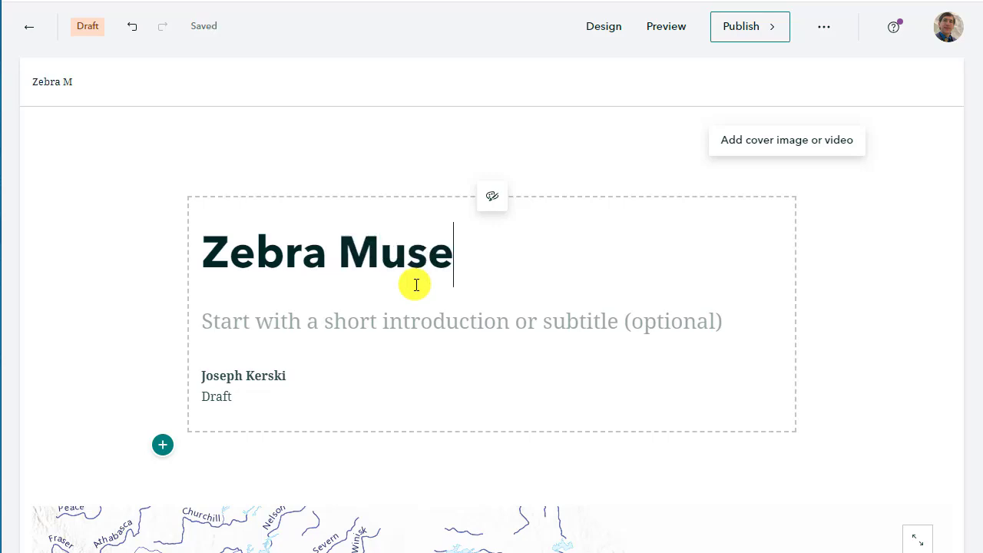
key("BackSpace")
type("sels ANalys")
key("BackSpace")
key("BackSpace")
key("BackSpace")
key("BackSpace")
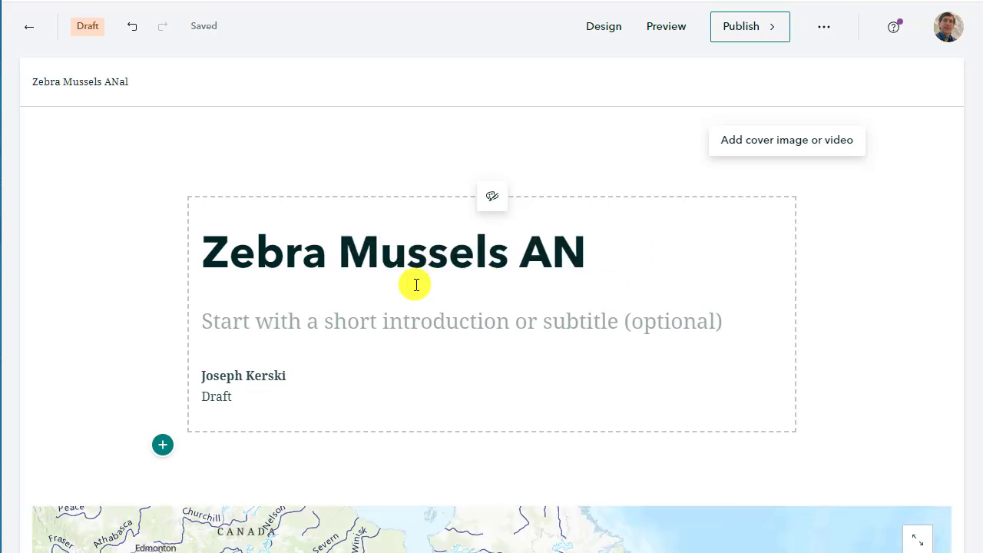
type("alysis")
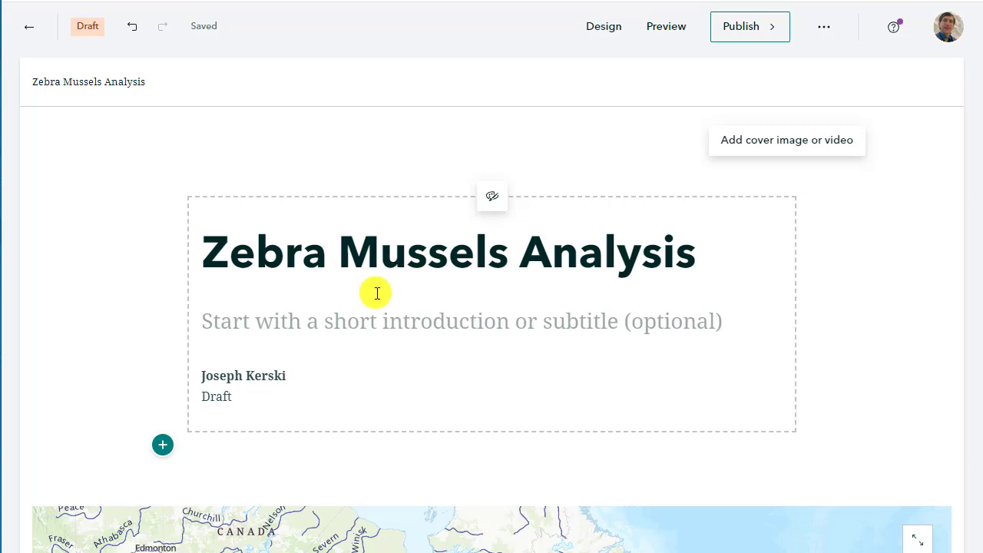
In Map Viewer, hide the 1995-and-later EllipseLayer and Esri Hydro Reference Overlay, show the before-1995, Trace Downstream and Mussels layers, and save the map
scroll(376, 288, "down", 6)
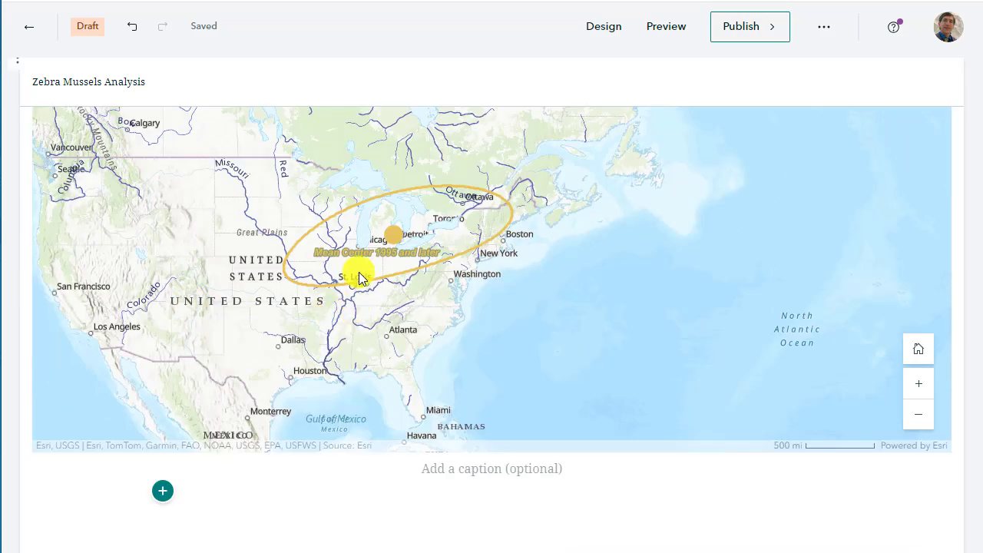
left_click_drag(335, 254, 366, 263)
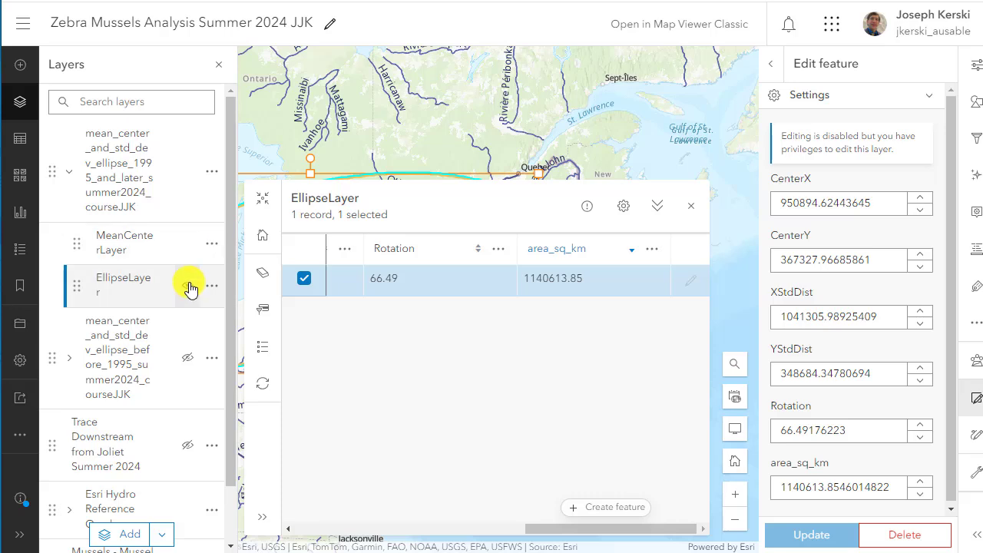
left_click(188, 284)
left_click(187, 363)
scroll(188, 373, "down", 1)
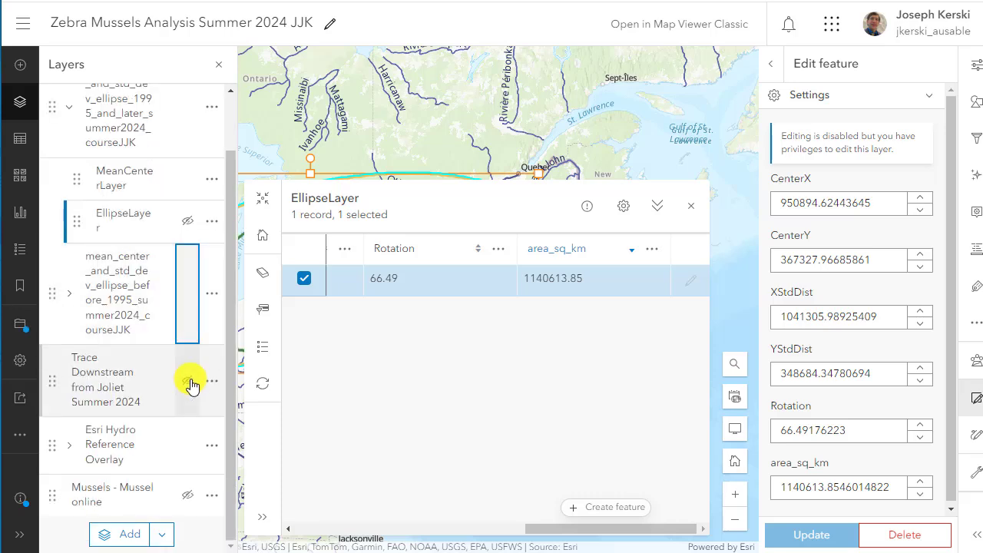
left_click(186, 444)
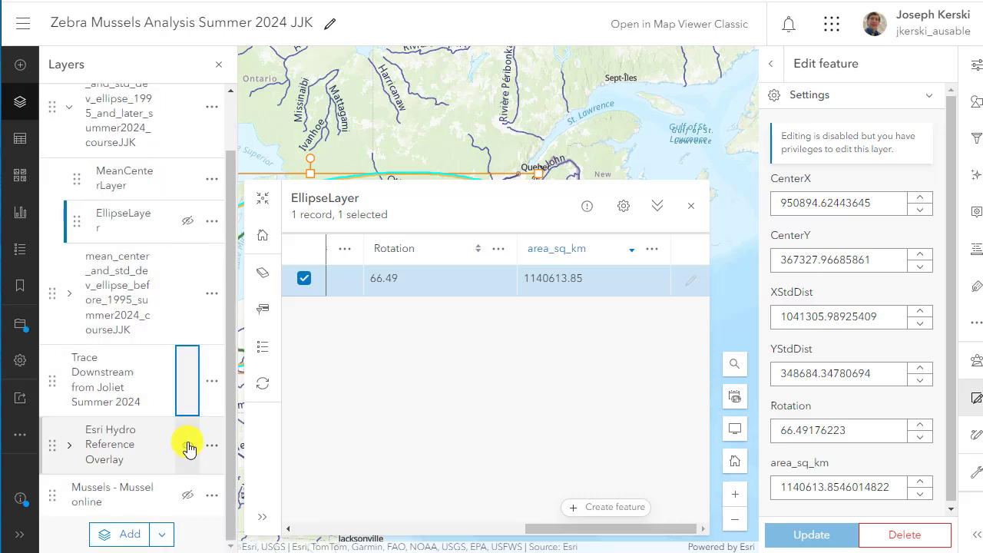
left_click(184, 505)
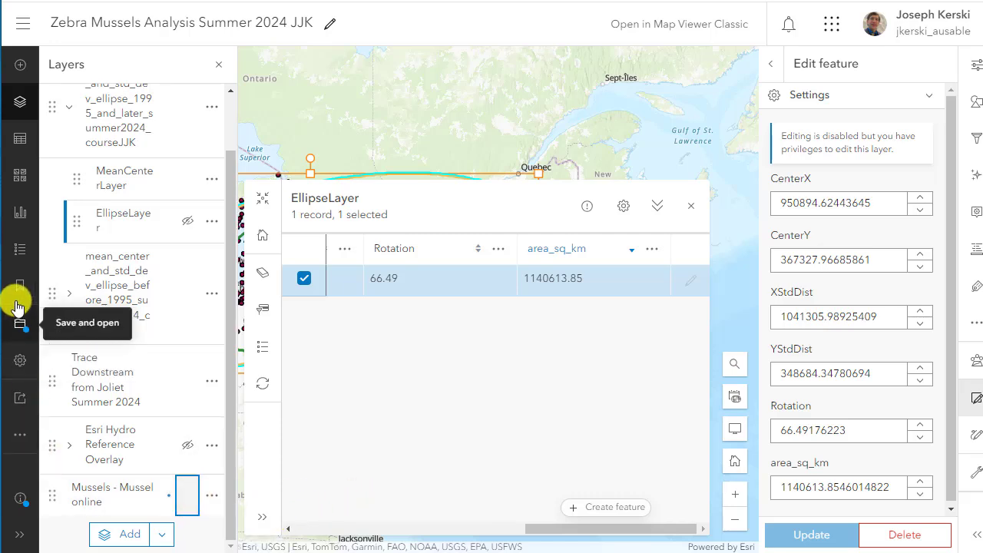
left_click(19, 328)
left_click(69, 321)
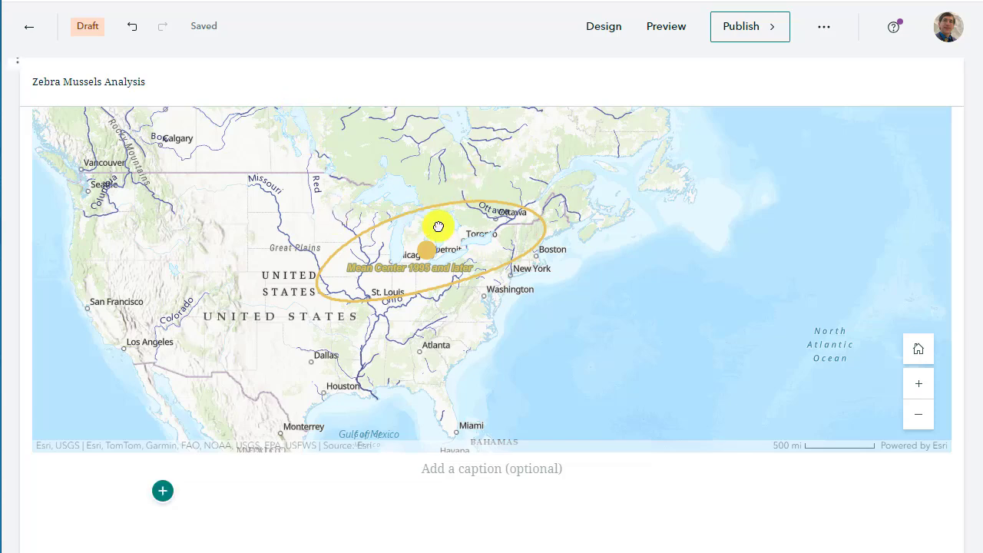
Return to the story and examine its embedded map at a smaller and a larger scale
left_click(917, 415)
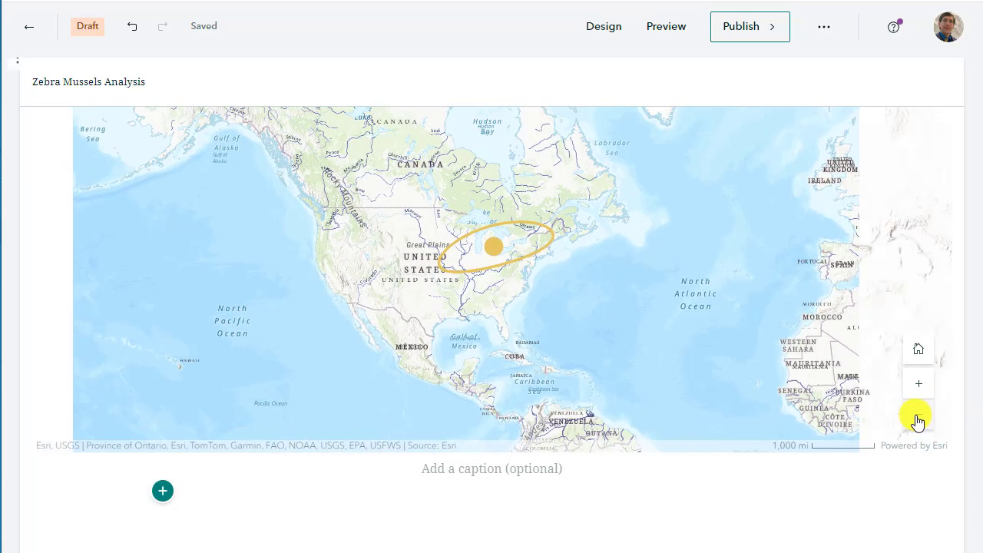
left_click(917, 383)
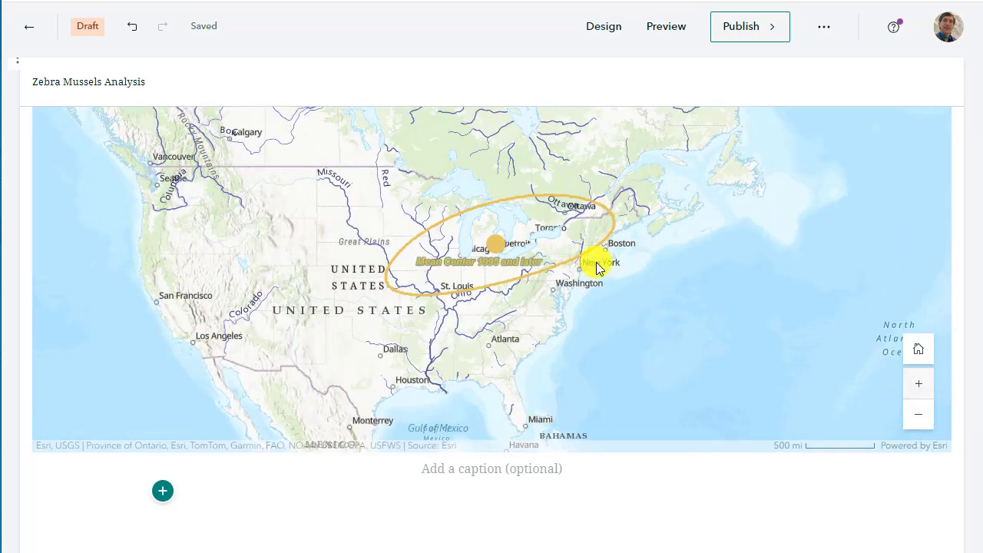
scroll(203, 165, "up", 1)
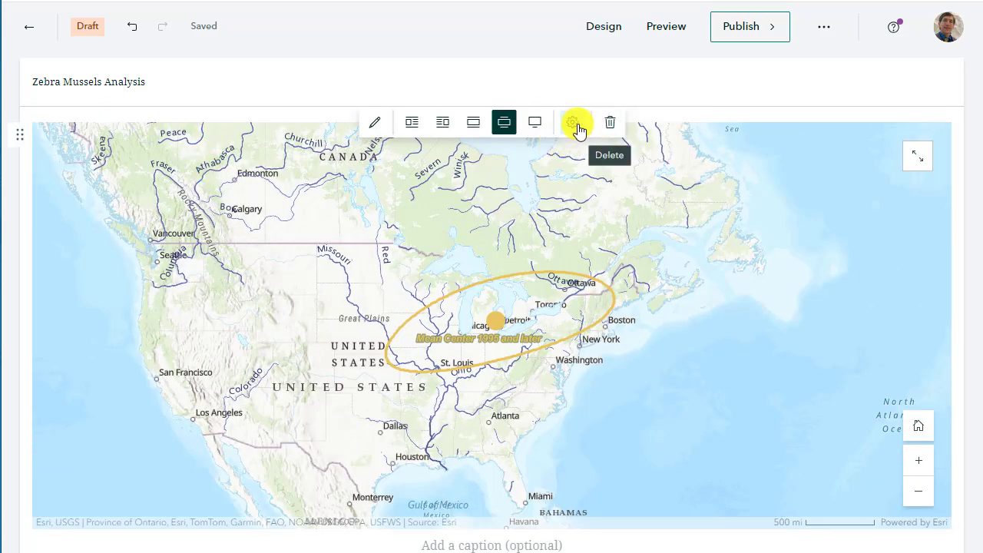
Delete the story's embedded map and insert the Zebra Mussels Analysis Summer 2024 JJK map from My Content in its place
left_click(609, 125)
left_click(652, 339)
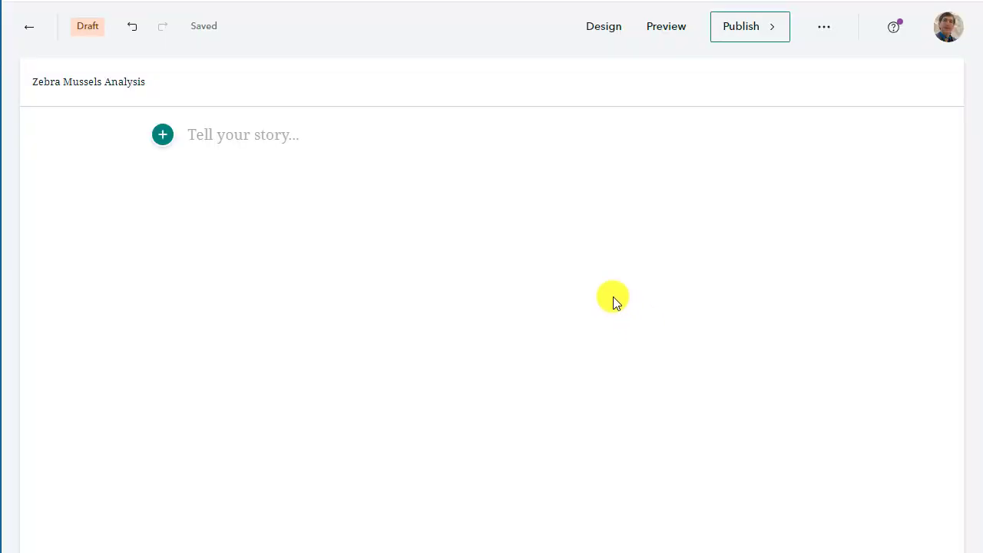
left_click(162, 142)
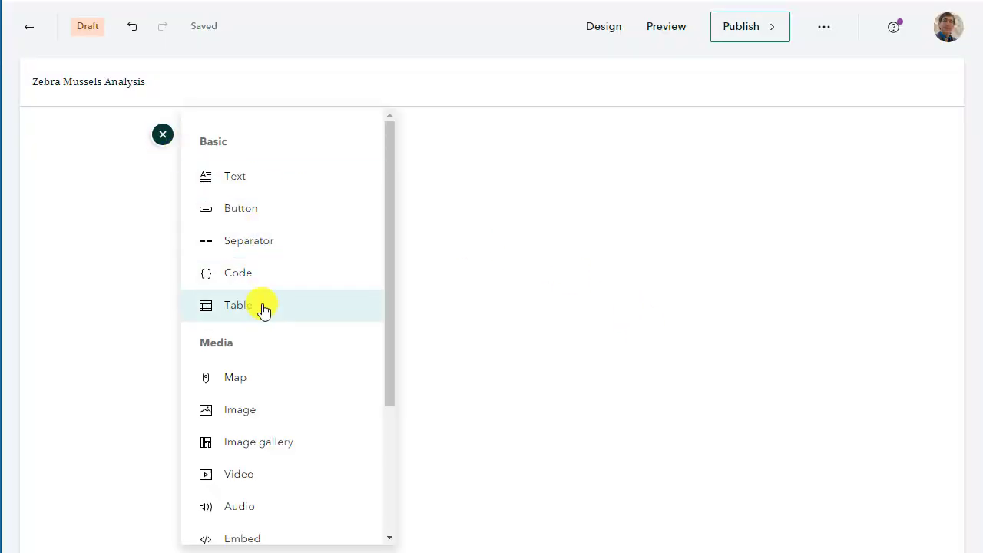
left_click(252, 380)
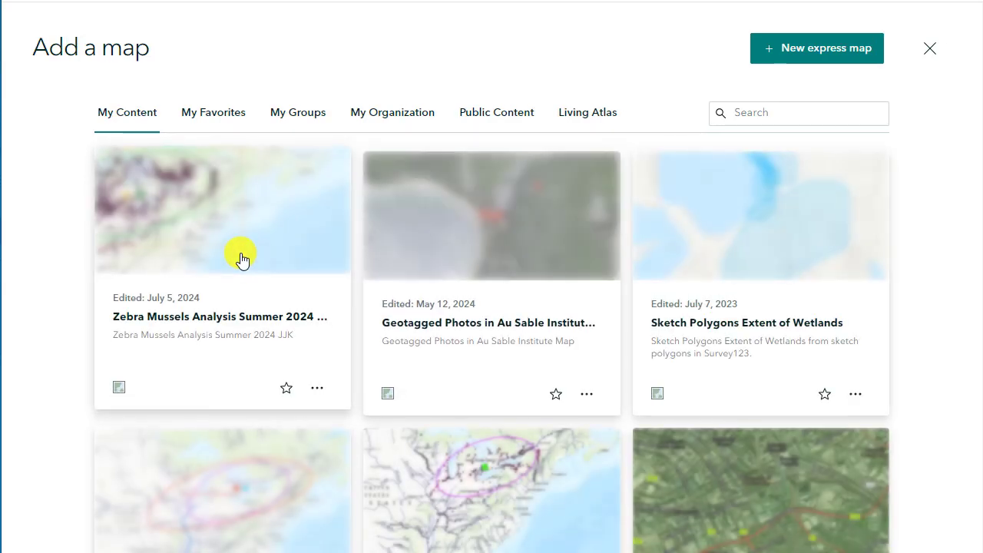
left_click(241, 257)
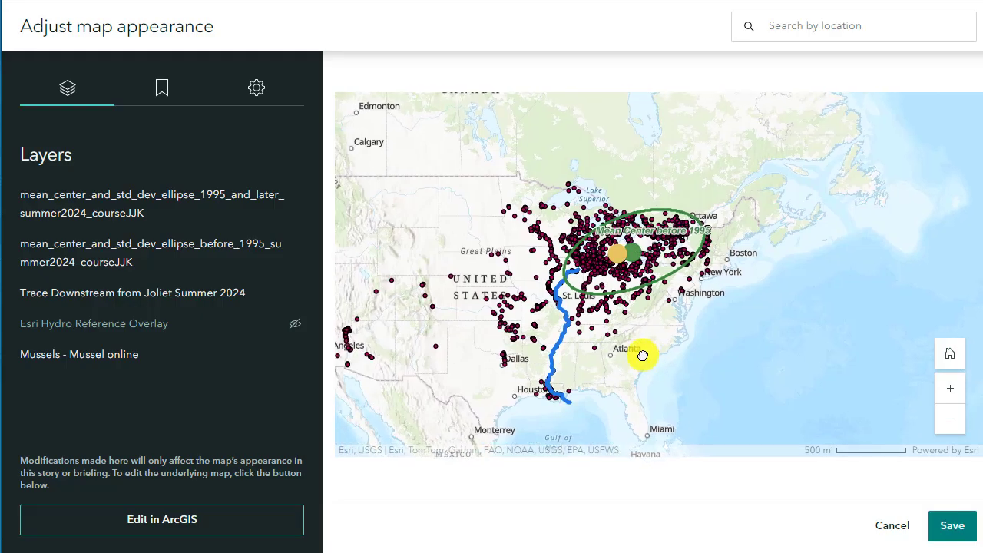
left_click(953, 526)
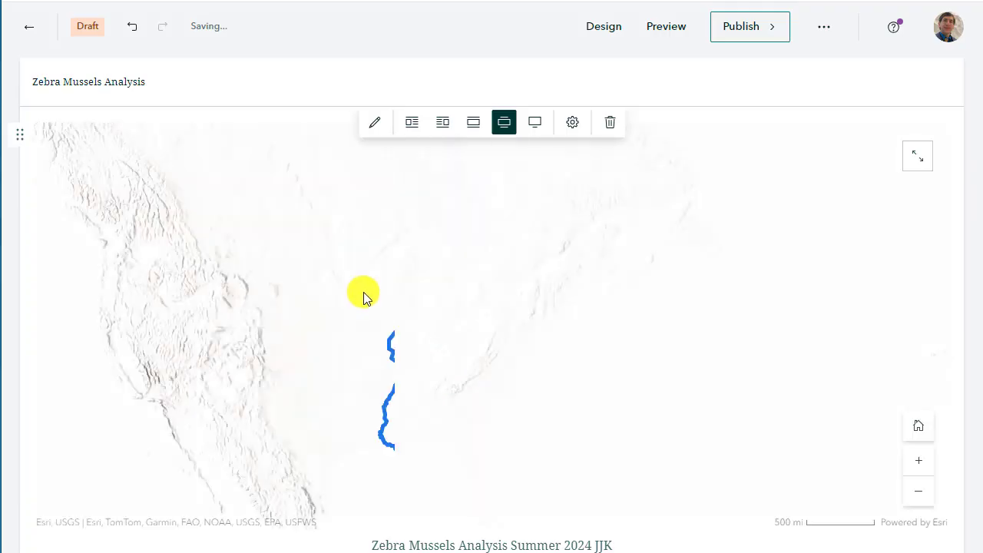
scroll(368, 261, "down", 4)
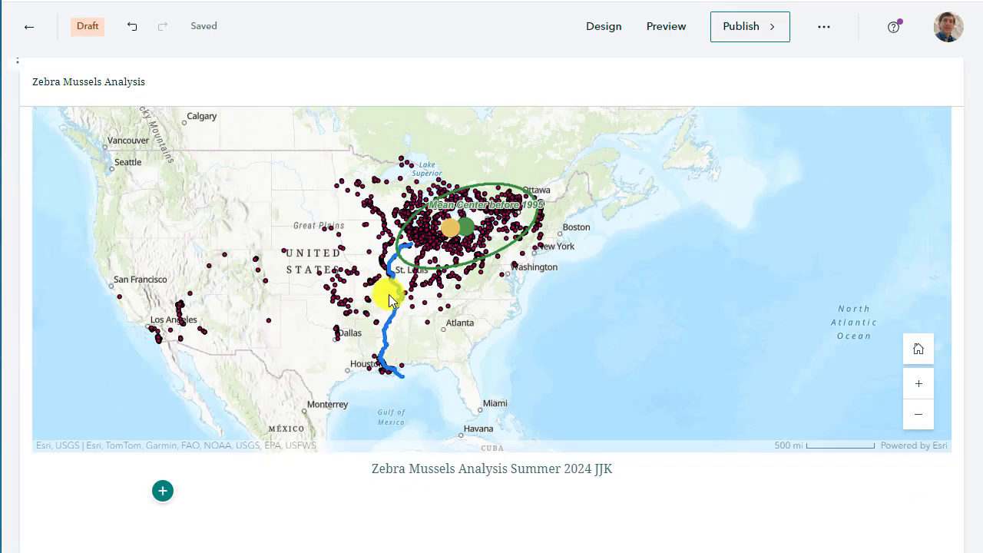
scroll(427, 264, "up", 2)
left_click_drag(428, 263, 398, 387)
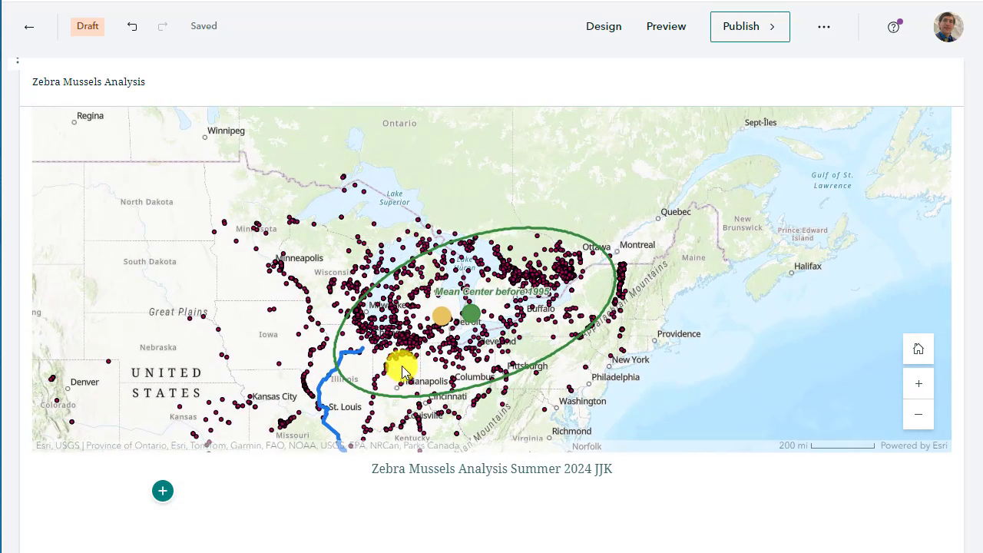
left_click_drag(412, 347, 379, 372)
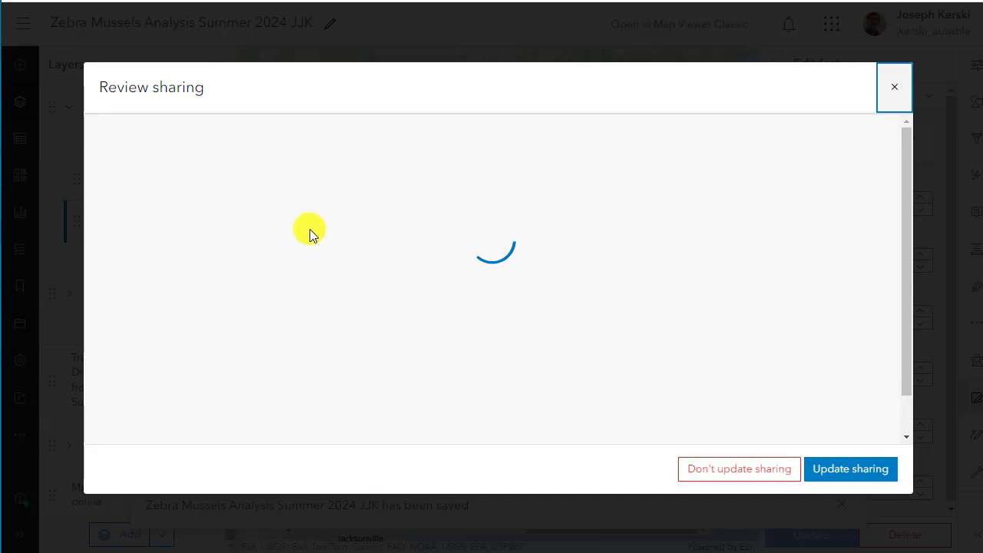
Switch to Map Viewer, update the map's sharing, show the 1995-and-later EllipseLayer and Esri Hydro Reference Overlay, and save the map
left_click(812, 460)
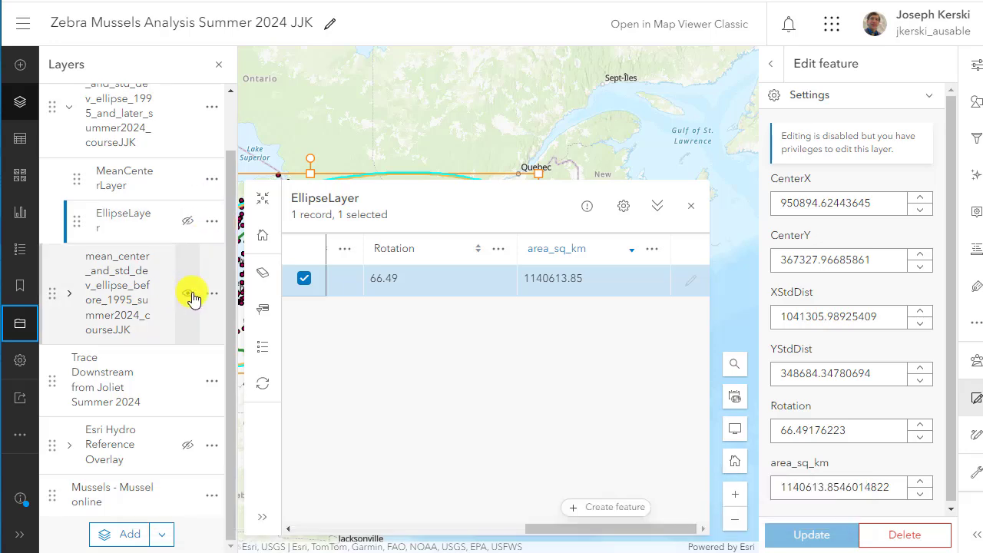
left_click(188, 220)
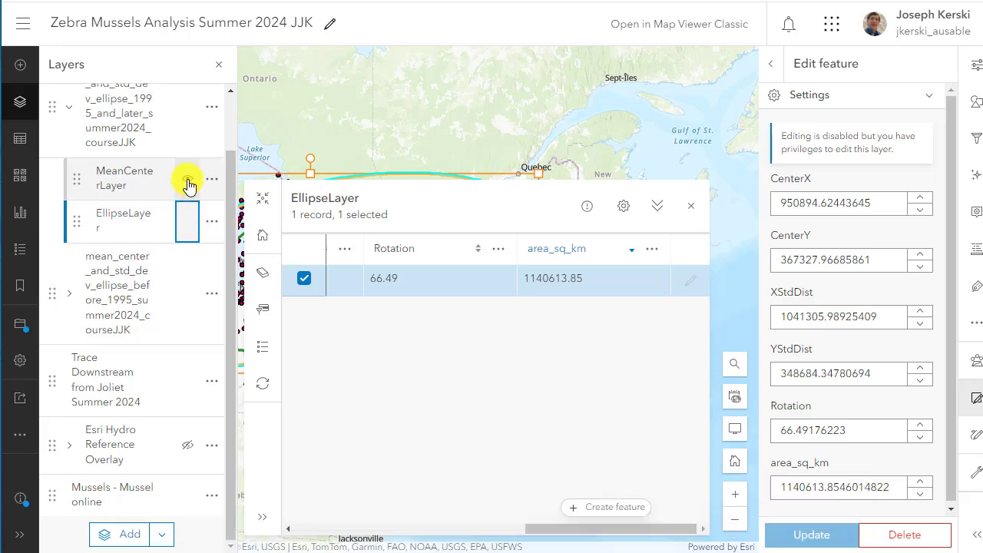
left_click(187, 181)
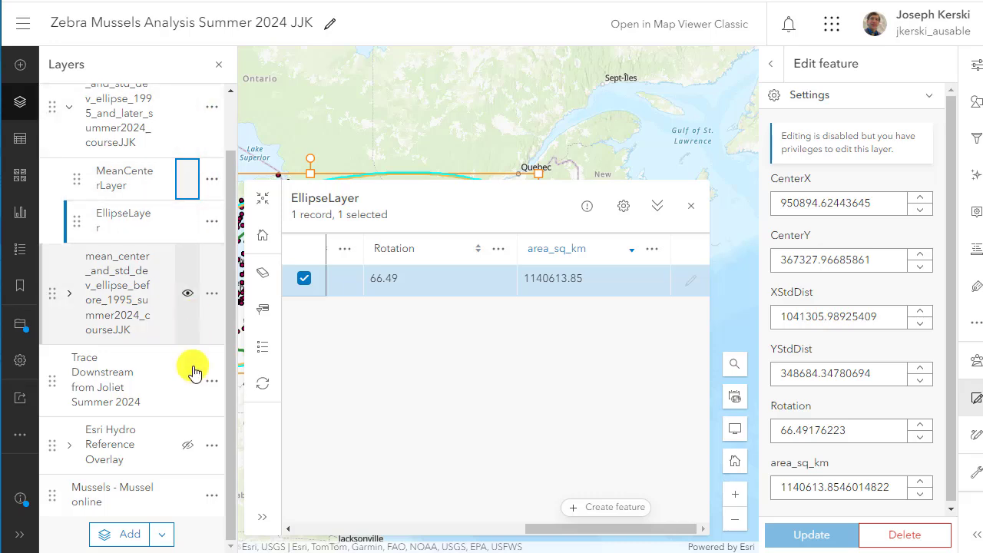
left_click(187, 449)
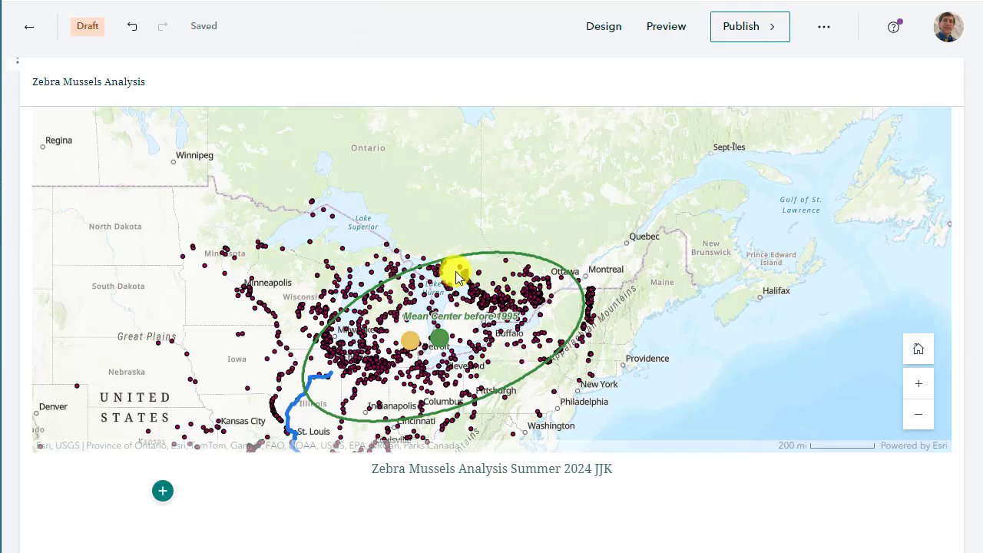
Return to the story and delete its outdated embedded map
left_click(454, 272)
left_click_drag(409, 334, 406, 246)
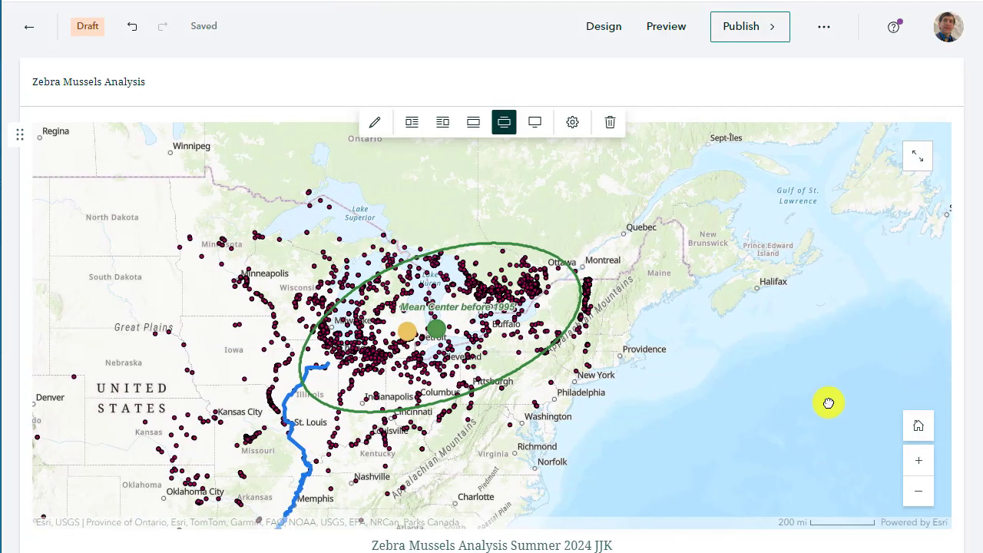
left_click(609, 122)
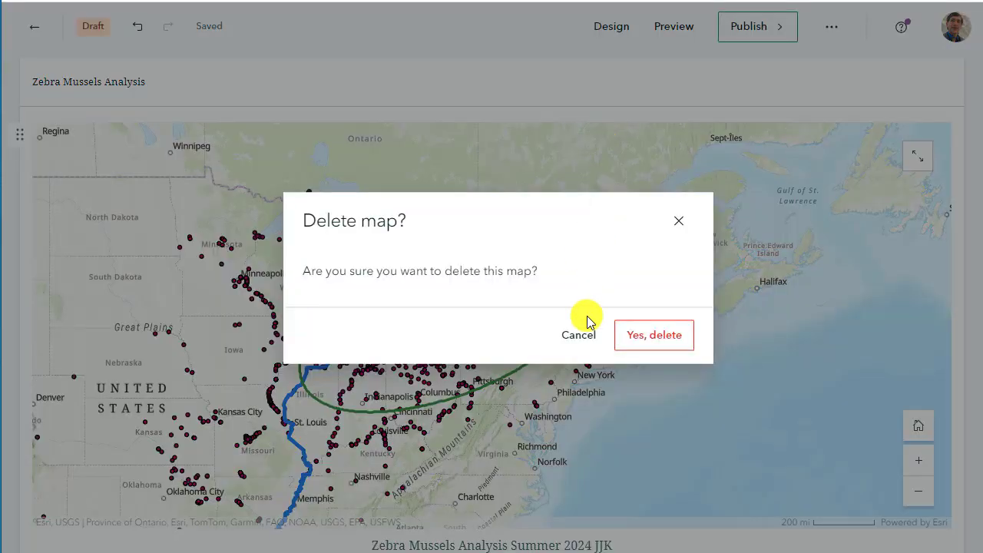
left_click(656, 335)
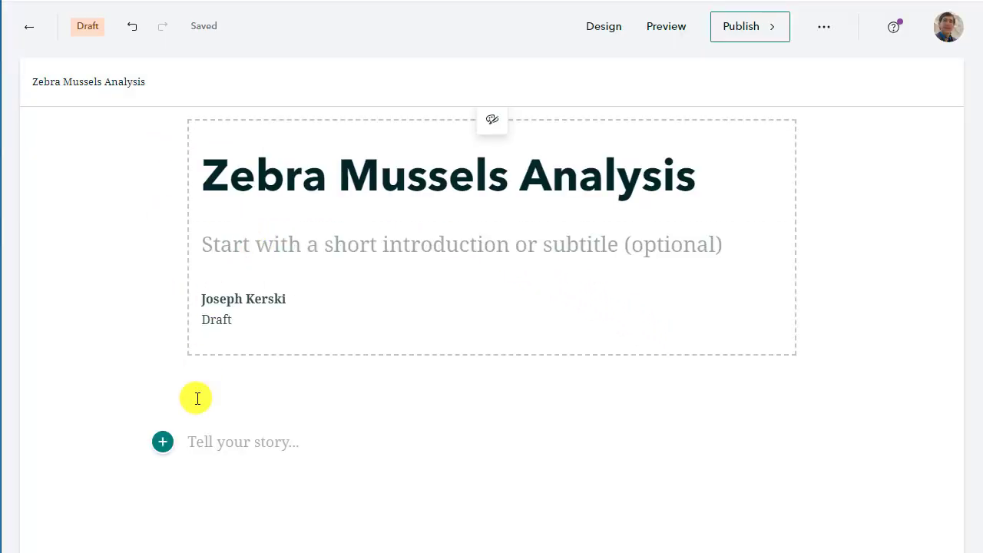
Embed the updated Zebra Mussels Analysis Summer 2024 JJK map from My Content below the story title and check its layers
left_click(163, 442)
left_click(261, 384)
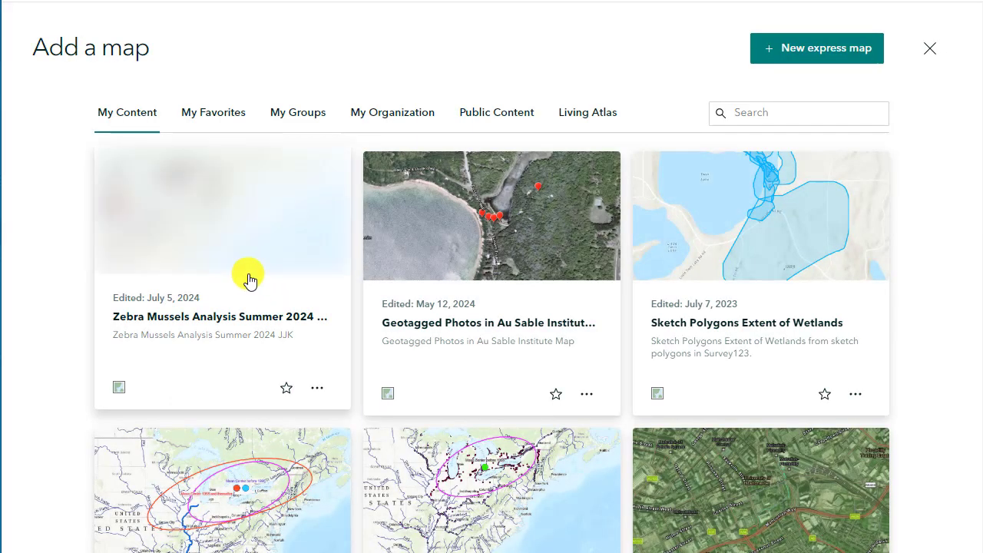
left_click(215, 227)
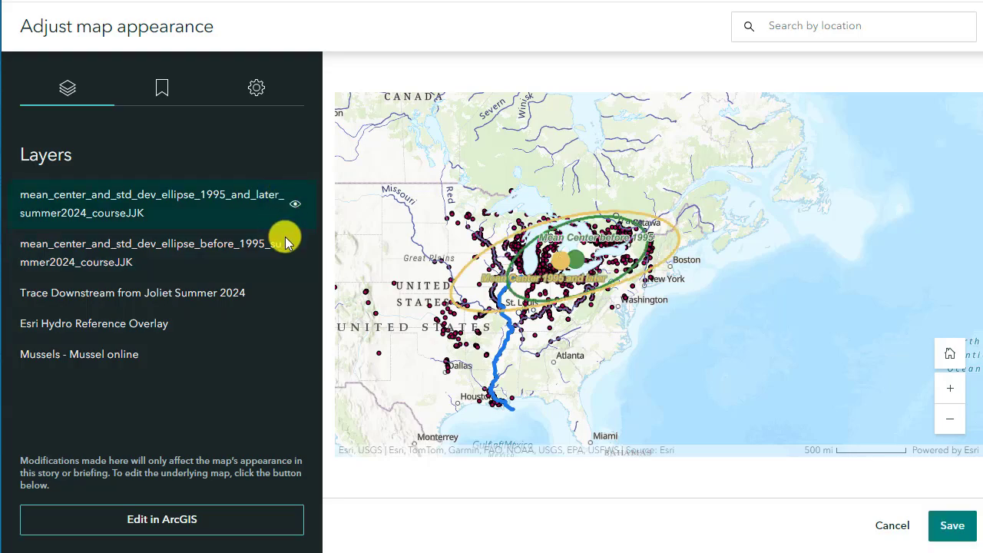
left_click(952, 526)
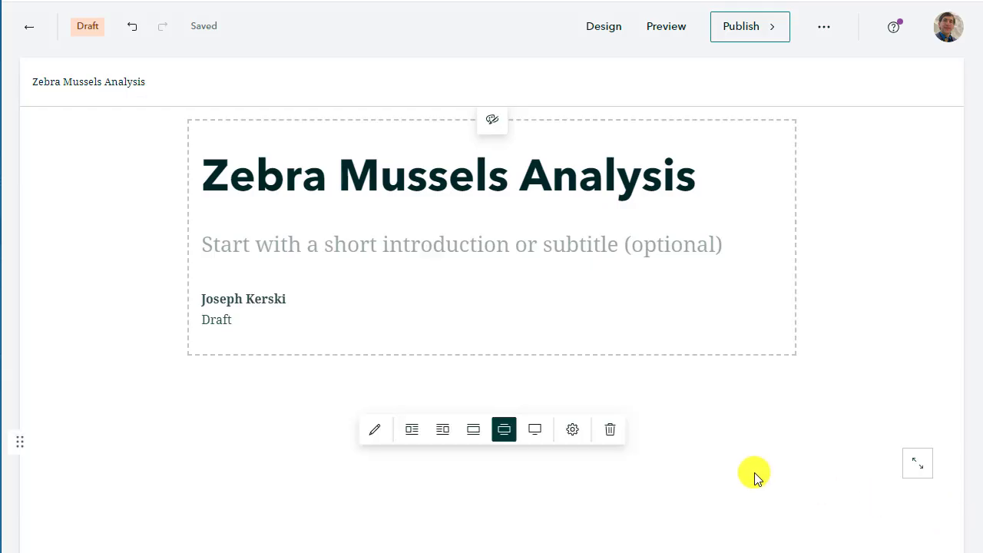
scroll(450, 373, "down", 3)
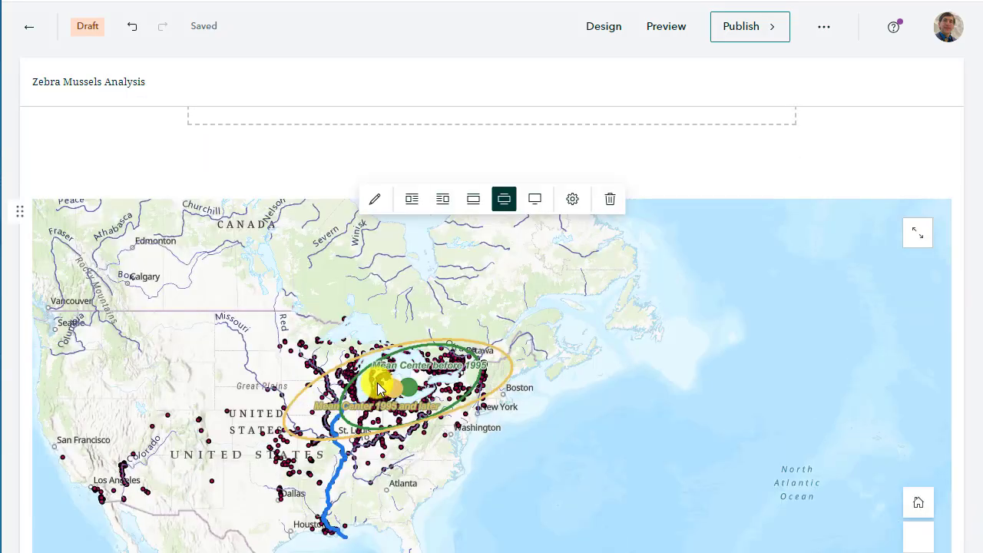
scroll(381, 393, "down", 3)
scroll(382, 393, "up", 6)
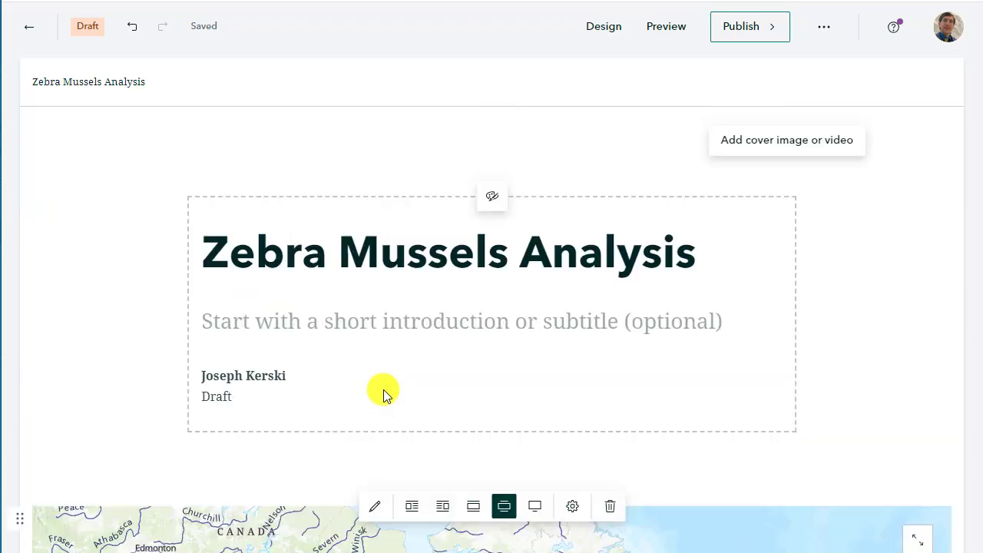
scroll(383, 386, "down", 5)
scroll(392, 373, "up", 2)
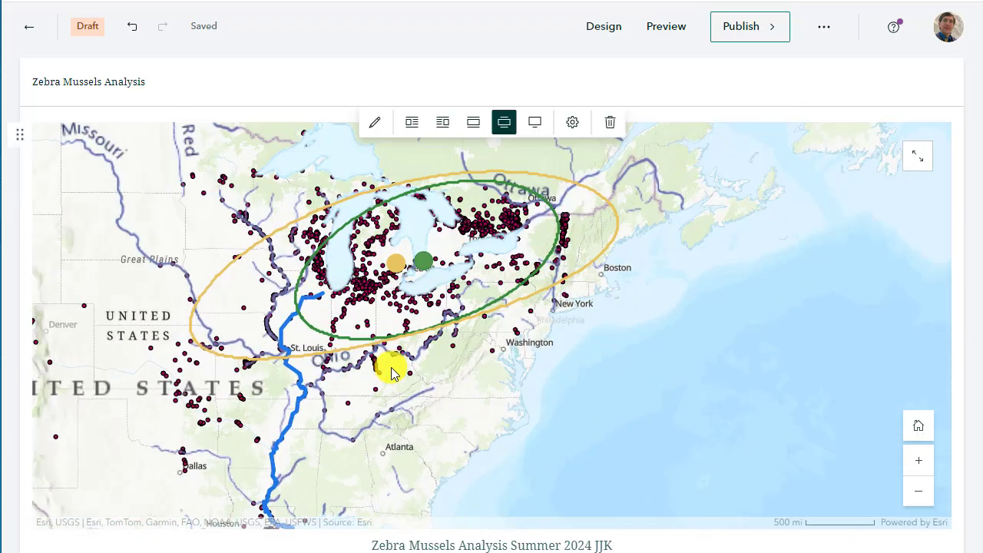